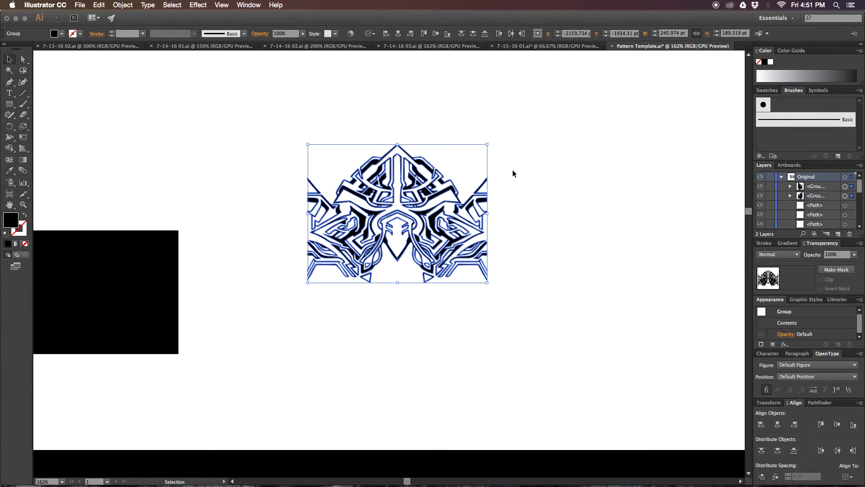
pyautogui.press('space')
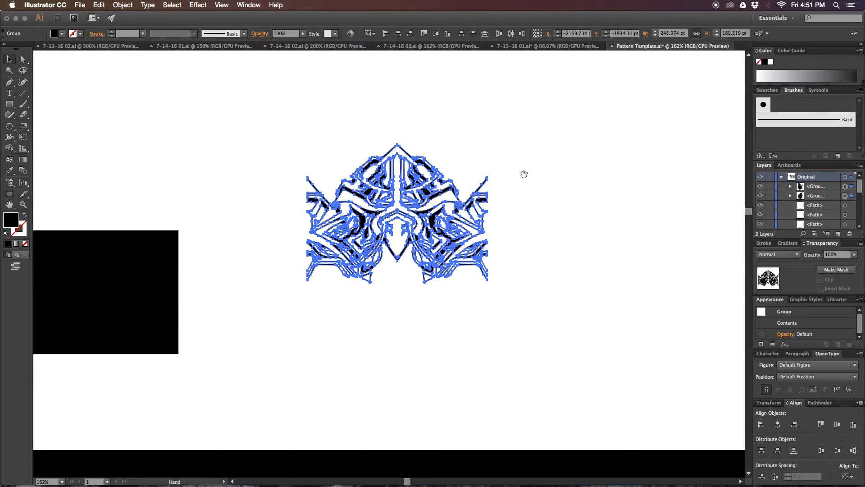
pyautogui.moveTo(523, 174)
pyautogui.mouseDown()
pyautogui.moveTo(548, 176)
pyautogui.moveTo(533, 181)
pyautogui.mouseUp()
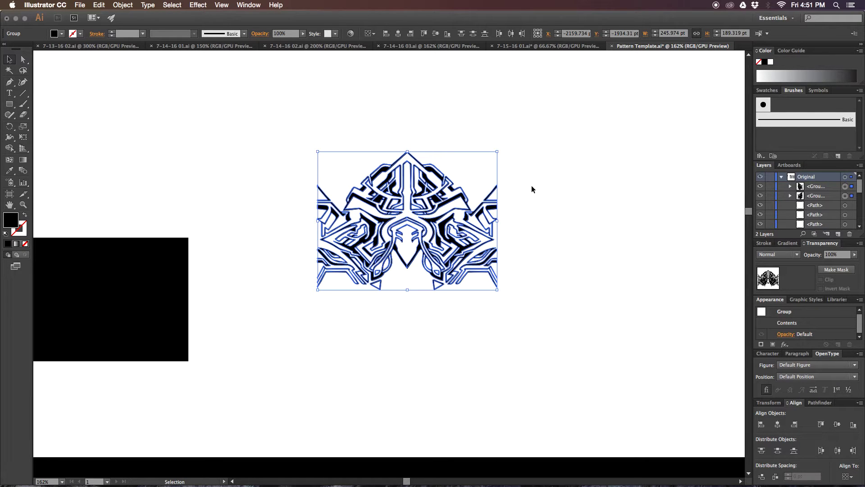
pyautogui.press('space')
pyautogui.moveTo(533, 193)
pyautogui.mouseDown()
pyautogui.moveTo(541, 183)
pyautogui.moveTo(551, 197)
pyautogui.moveTo(537, 196)
pyautogui.mouseUp()
pyautogui.press('space')
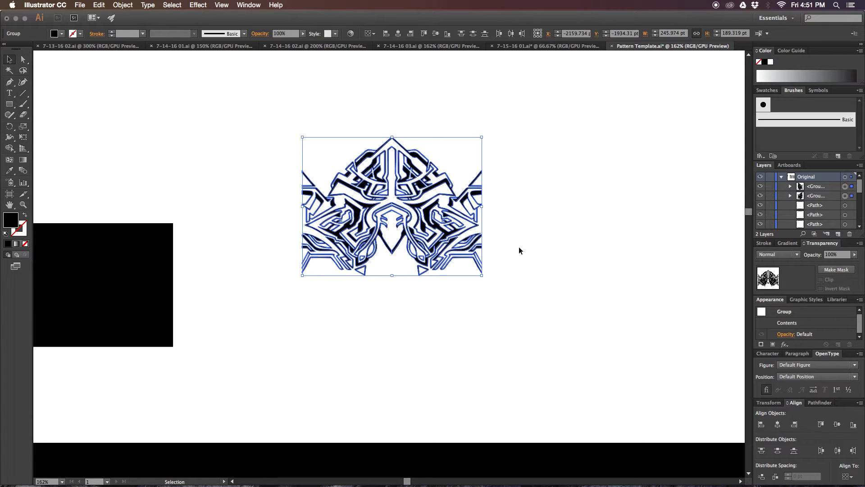
pyautogui.hscroll(-4, 519, 182)
pyautogui.scroll(2, 519, 182)
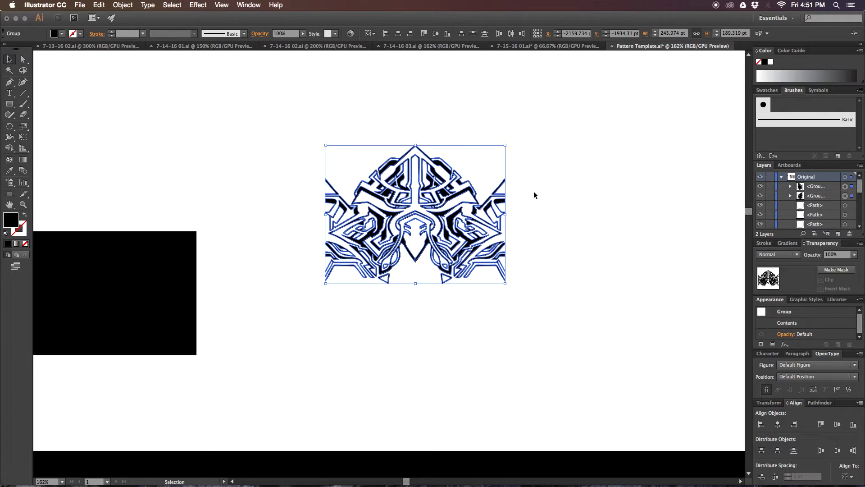
pyautogui.hscroll(3, 534, 194)
pyautogui.scroll(-1, 534, 194)
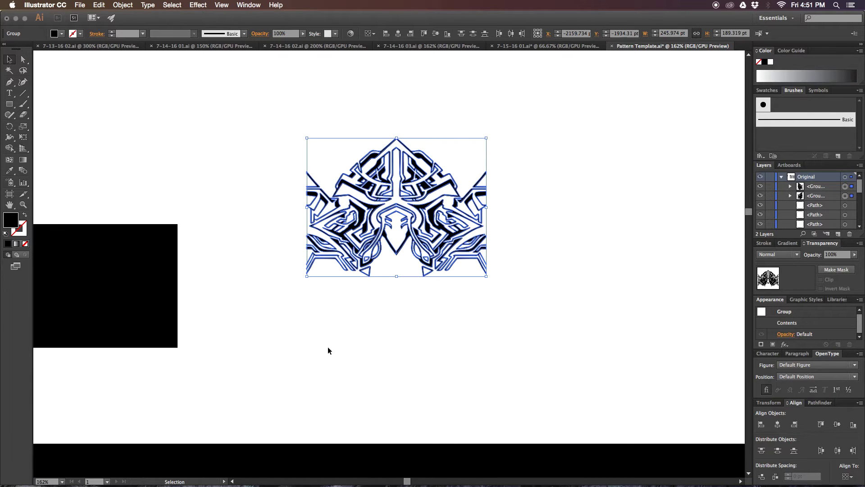
pyautogui.hscroll(9, 328, 350)
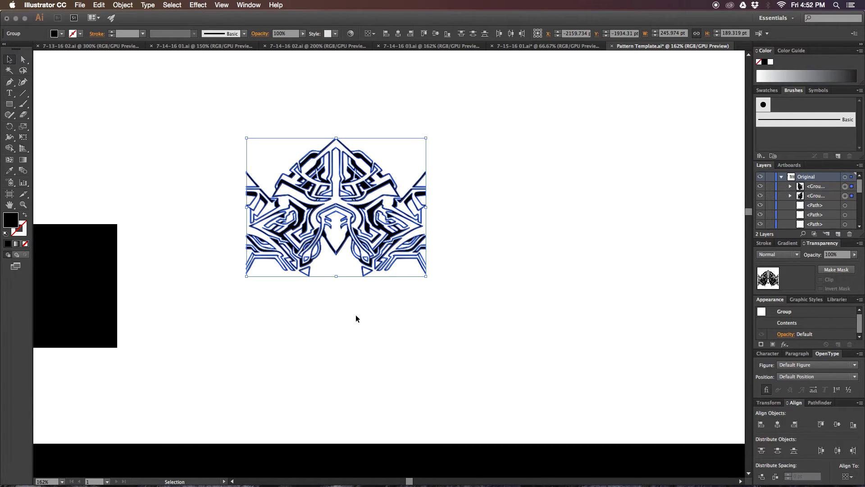
# Duplicate the symmetrical ornament in place and move the copy sideways until it sits flush against the original's right edge
pyautogui.press('super+c')
pyautogui.press('super+f')
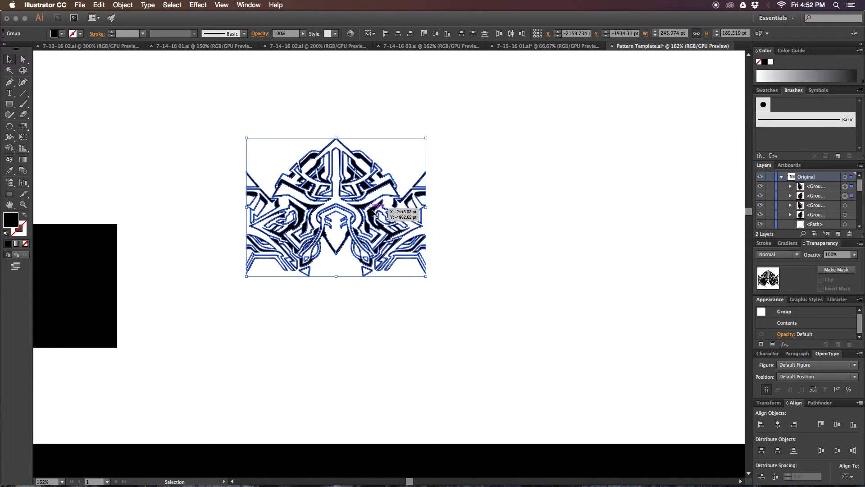
pyautogui.moveTo(373, 210); pyautogui.dragTo(553, 213)
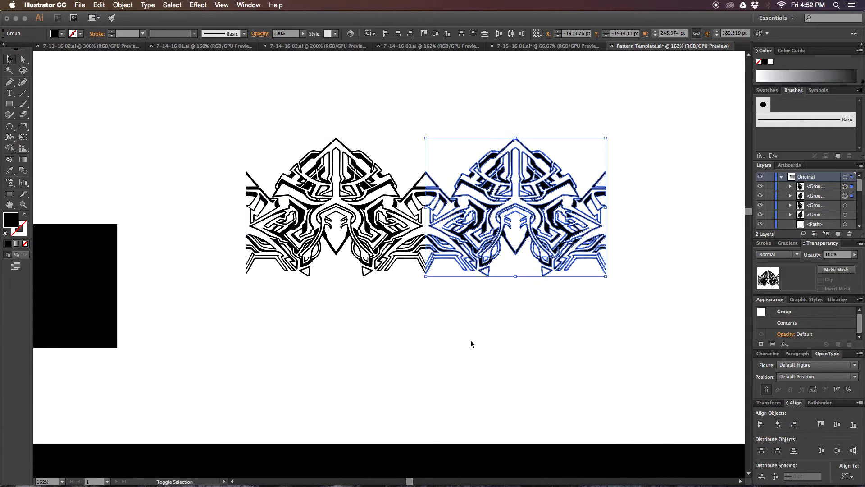
# Start a new Pattern Brush from the left ornament of the side-by-side pair
pyautogui.click(471, 344)
pyautogui.moveTo(411, 341); pyautogui.dragTo(448, 363)
pyautogui.moveTo(314, 341); pyautogui.dragTo(403, 249)
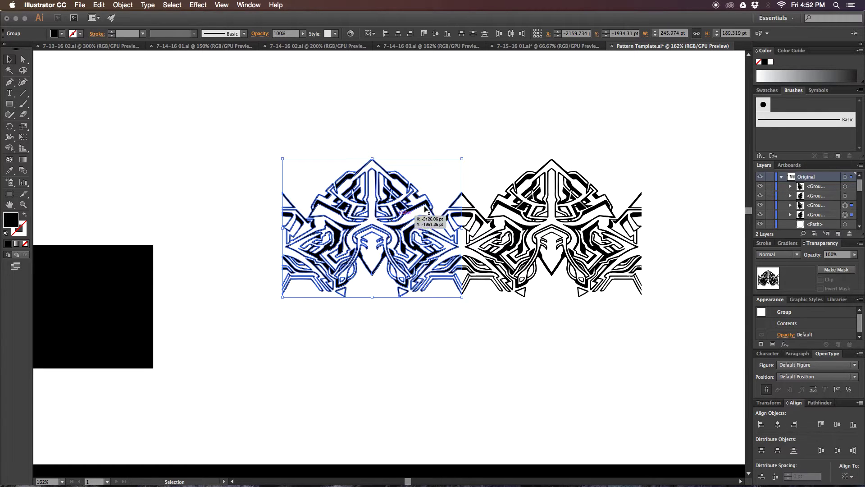
pyautogui.click(838, 155)
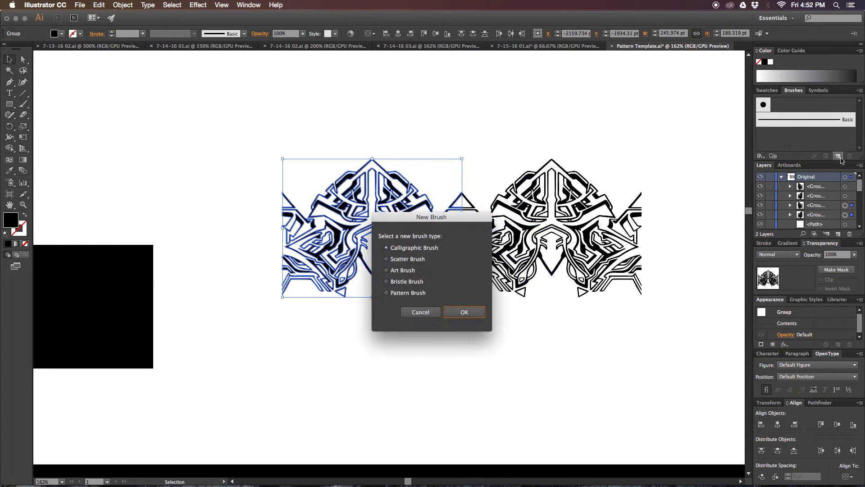
pyautogui.click(416, 294)
pyautogui.click(464, 312)
# Set both the outer and inner corner tiles of Pattern Brush 1 to Auto-Between and create the brush
pyautogui.click(325, 216)
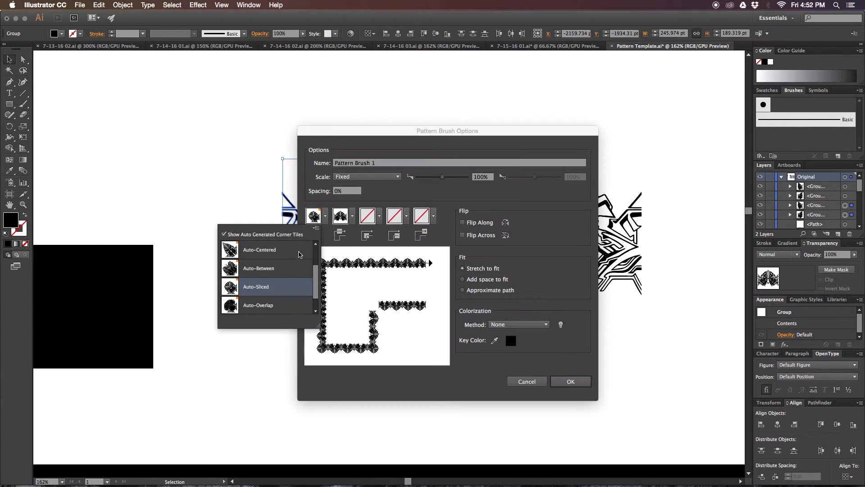
pyautogui.click(277, 272)
pyautogui.click(379, 215)
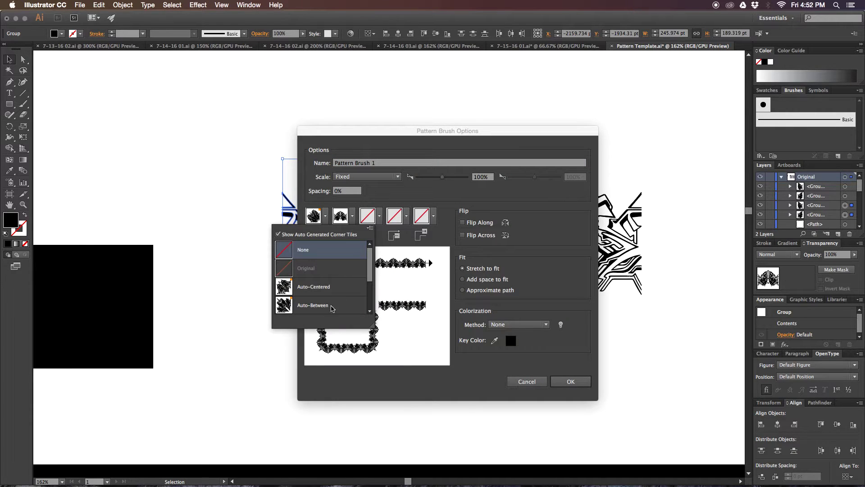
pyautogui.click(333, 305)
pyautogui.click(571, 381)
pyautogui.click(441, 343)
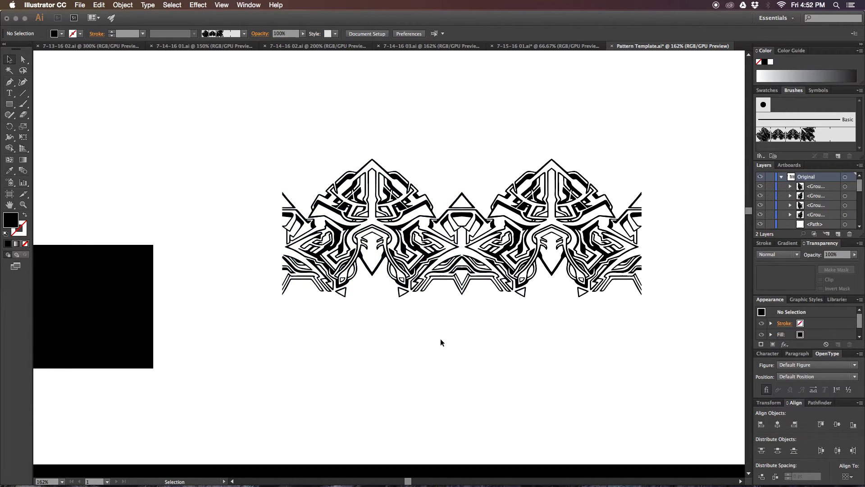
# Start a second Pattern Brush from the two adjoining ornament halves in the middle of the pair
pyautogui.moveTo(463, 291); pyautogui.dragTo(494, 280)
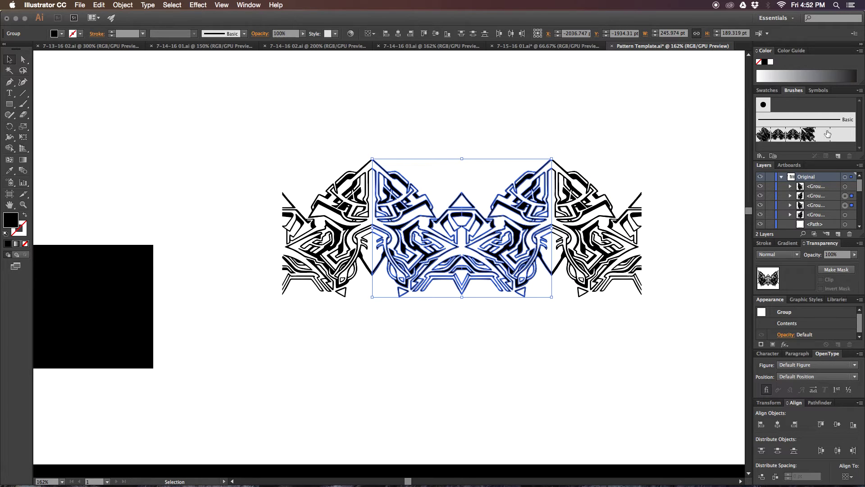
pyautogui.click(838, 156)
pyautogui.click(408, 294)
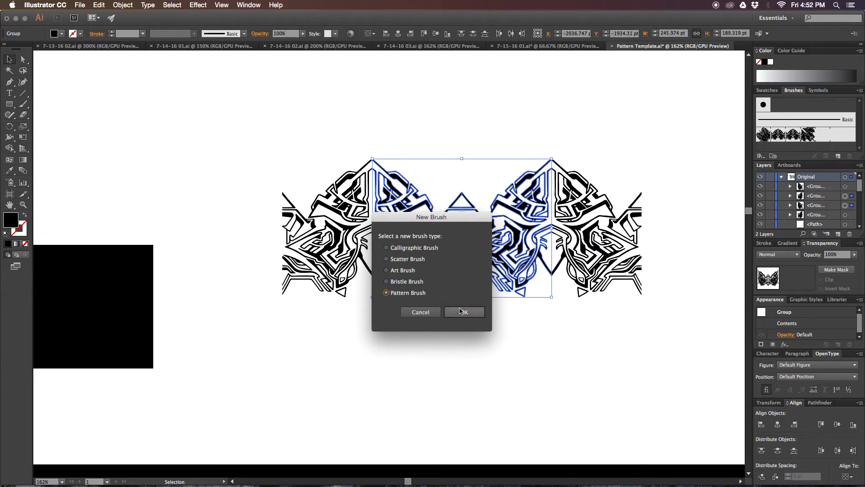
pyautogui.click(464, 312)
# Give Pattern Brush 2 Auto-Between tiles for its outer and inner corners and create the brush
pyautogui.click(325, 216)
pyautogui.click(278, 269)
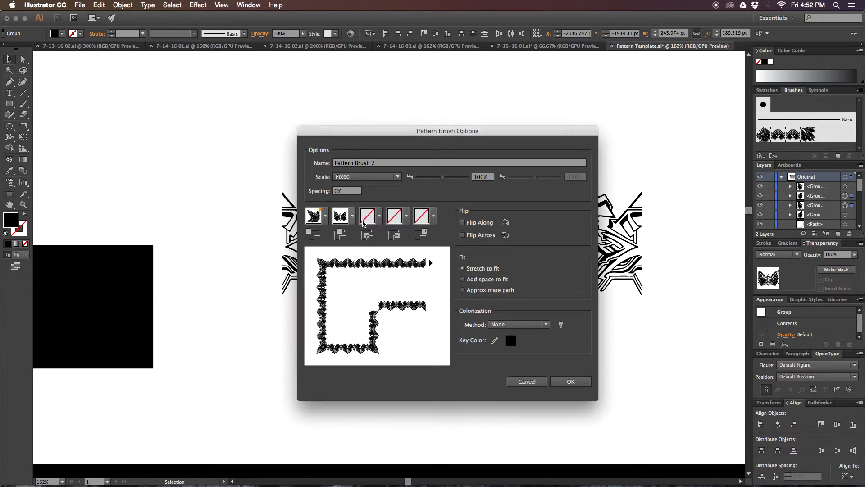
pyautogui.click(353, 216)
pyautogui.click(325, 307)
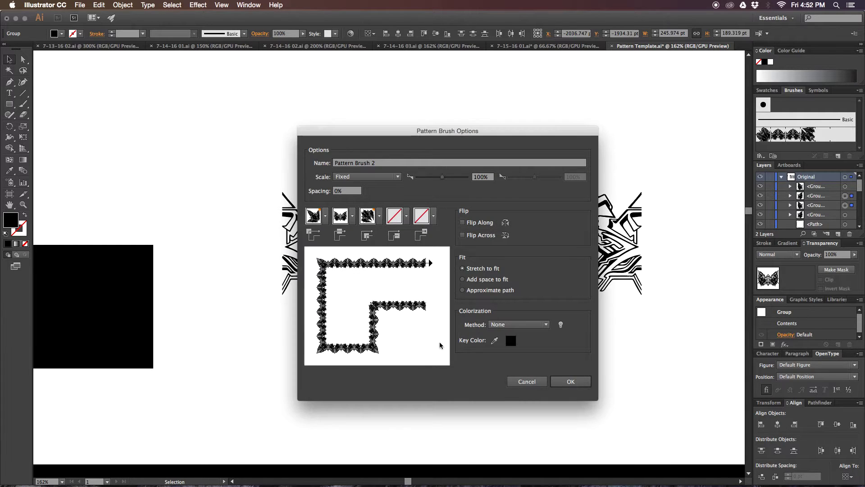
pyautogui.click(567, 382)
pyautogui.click(497, 366)
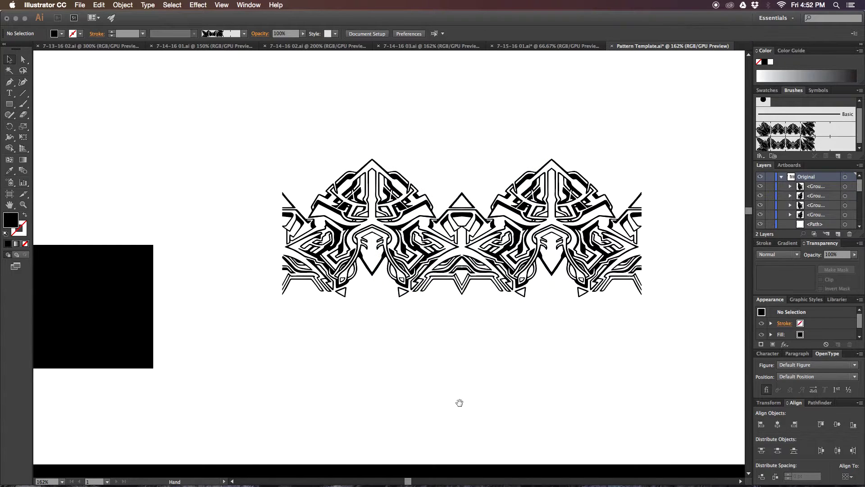
# Apply Pattern Brush 1 to the first row of outlined shapes containing the circle, shield and triangle
pyautogui.moveTo(459, 401); pyautogui.dragTo(433, 266)
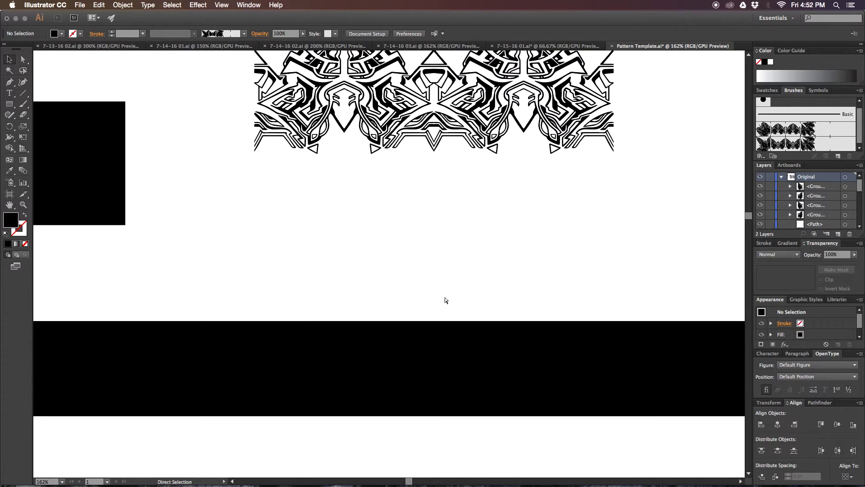
pyautogui.press('super+1')
pyautogui.scroll(-10, 425, 411)
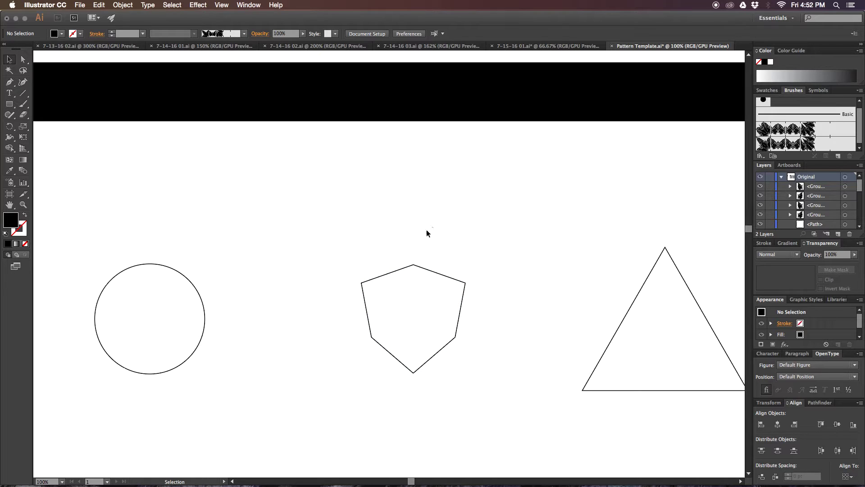
pyautogui.moveTo(430, 228); pyautogui.dragTo(375, 303)
pyautogui.click(815, 131)
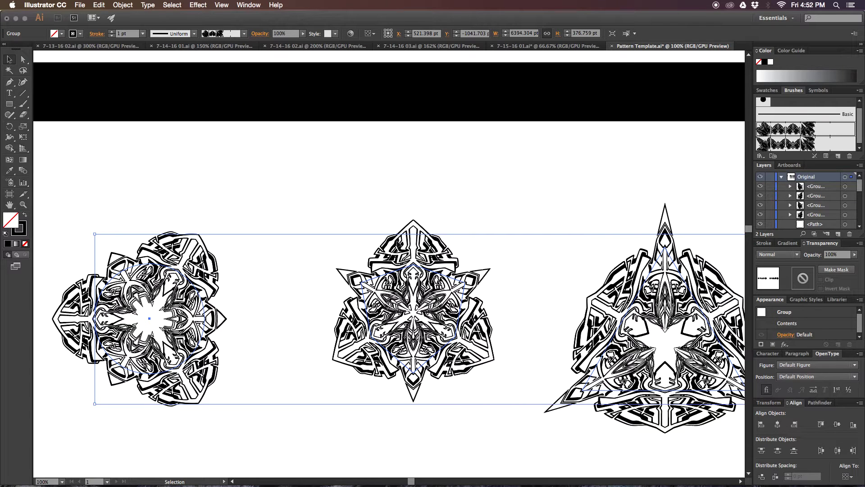
# Apply Pattern Brush 2 to the second row of outlined shapes below the first
pyautogui.moveTo(469, 437); pyautogui.dragTo(460, 207)
pyautogui.moveTo(455, 455); pyautogui.dragTo(476, 237)
pyautogui.click(804, 144)
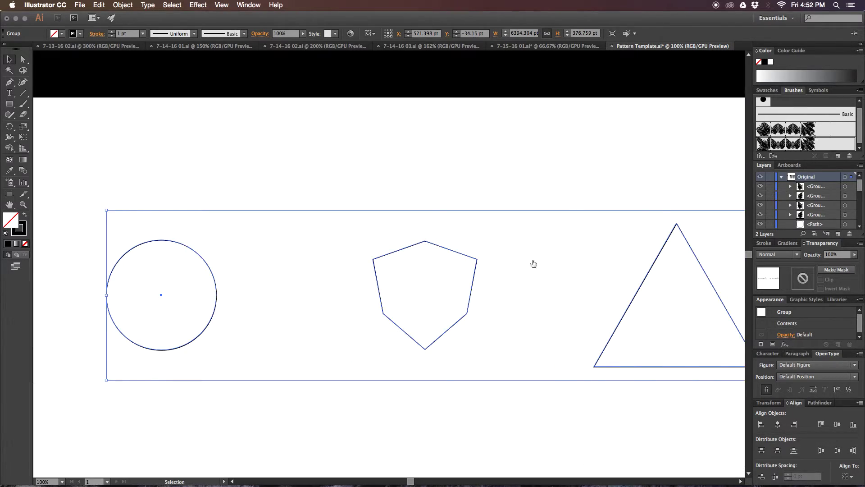
# Isolate the first-row shape group and select the shield-shaped path, undoing any accidental move of it
pyautogui.click(505, 162)
pyautogui.moveTo(507, 166); pyautogui.dragTo(474, 410)
pyautogui.moveTo(490, 269)
pyautogui.mouseDown()
pyautogui.moveTo(519, 407)
pyautogui.moveTo(556, 447)
pyautogui.mouseUp()
pyautogui.doubleClick(473, 278)
pyautogui.moveTo(497, 211); pyautogui.dragTo(484, 222)
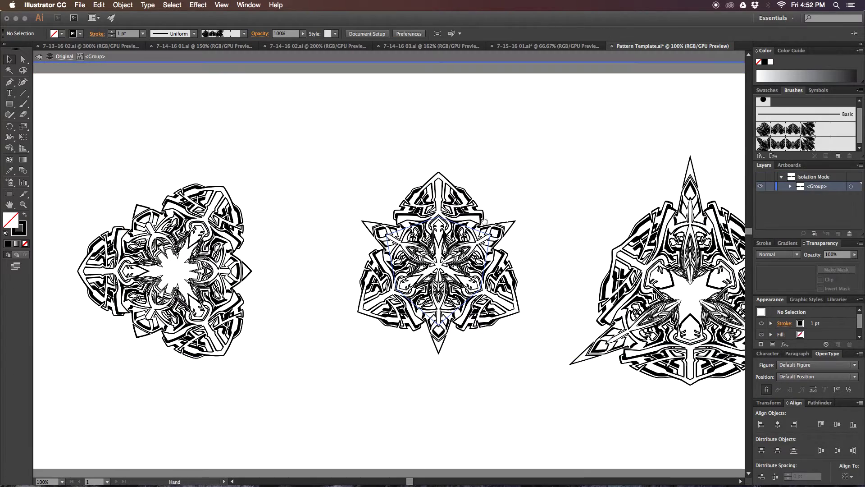
pyautogui.scroll(2, 483, 221)
pyautogui.click(527, 220)
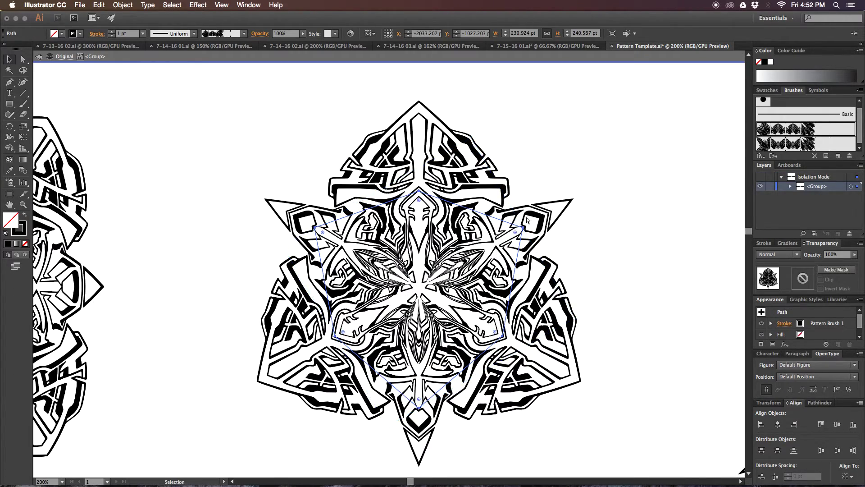
pyautogui.press('super+z')
# Try enlarging the shield-shaped path uniformly in steps up to about 130% with the Scale preview, and leave isolation mode
pyautogui.press('super+shift+s')
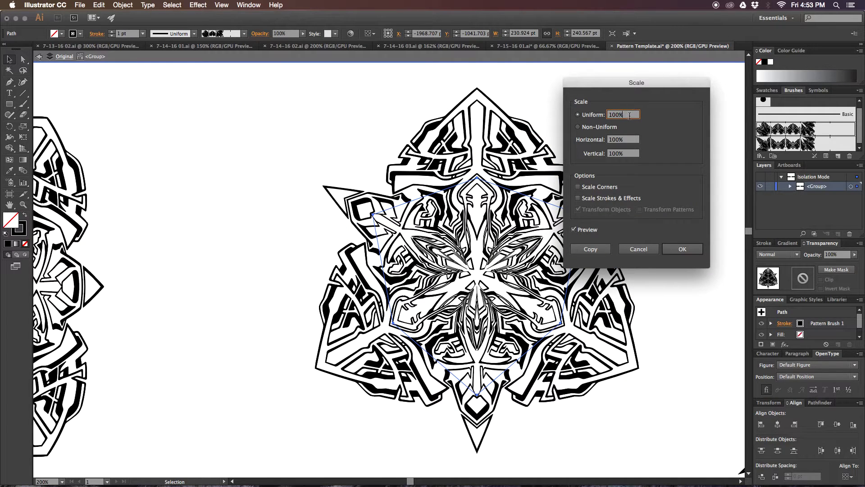
pyautogui.press('Up')
pyautogui.press('Up')
pyautogui.press('Up')
pyautogui.press('Up')
pyautogui.press('Up')
pyautogui.press('Up')
pyautogui.press('Up')
pyautogui.press('Up')
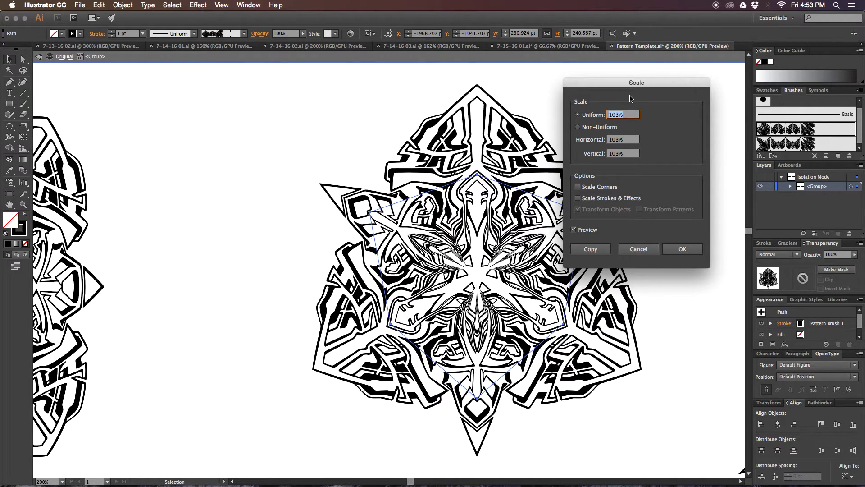
pyautogui.press('Up')
pyautogui.press('Up')
pyautogui.press('Up')
pyautogui.press('Up')
pyautogui.press('Up')
pyautogui.press('Up')
pyautogui.press('Up')
pyautogui.press('Up')
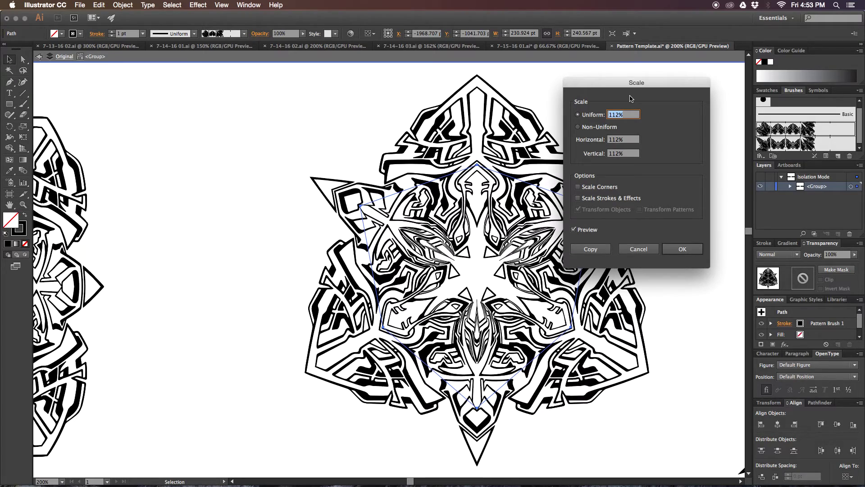
pyautogui.press('Up')
pyautogui.press('Up')
pyautogui.press('Up')
pyautogui.press('Up')
pyautogui.press('Up')
pyautogui.press('Up')
pyautogui.press('Up')
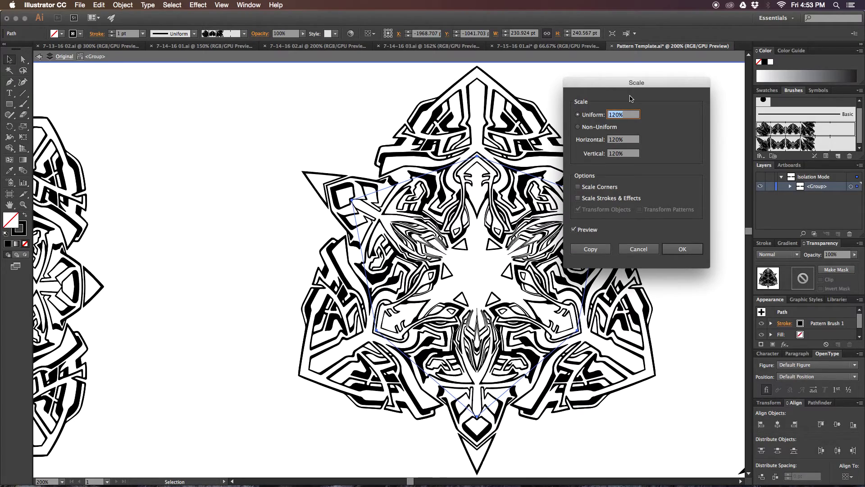
pyautogui.press('Up')
pyautogui.press('Up')
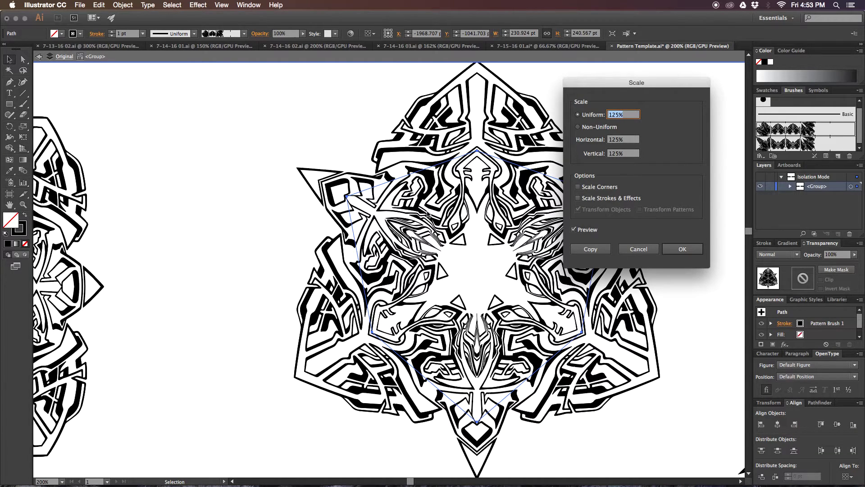
pyautogui.press('Up')
pyautogui.press('Up')
pyautogui.press('Up')
pyautogui.press('Up')
pyautogui.press('Up')
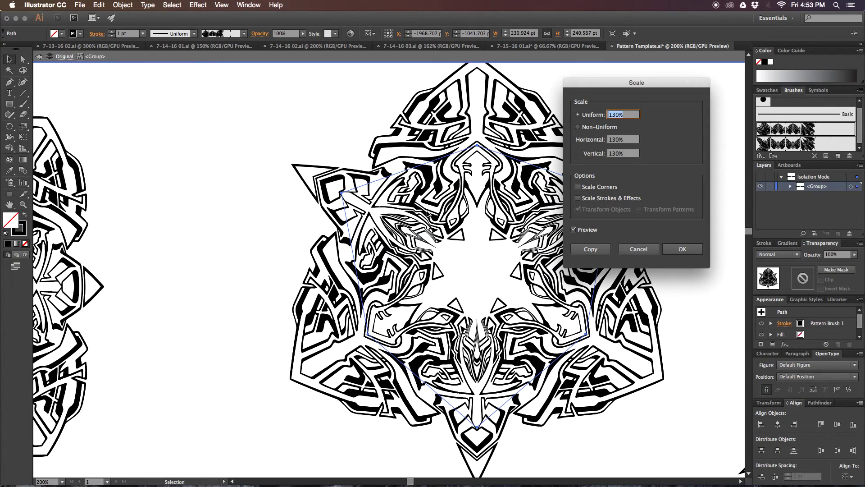
pyautogui.press('Up')
pyautogui.click(644, 249)
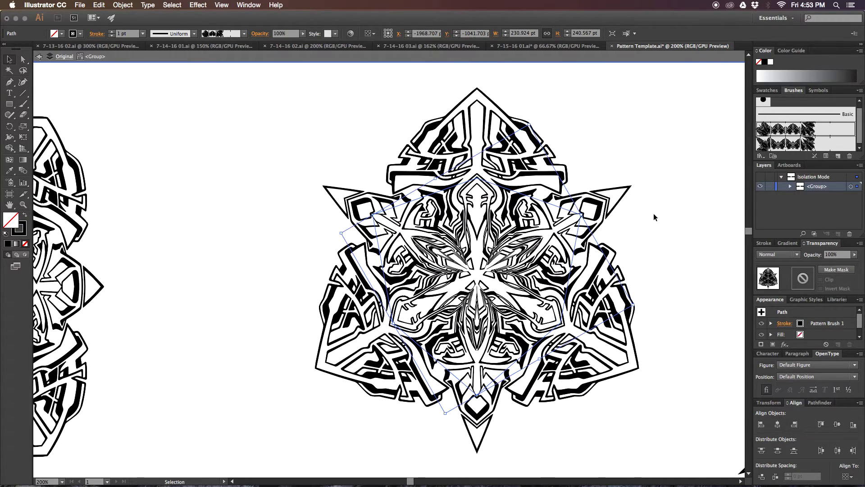
pyautogui.click(653, 212)
pyautogui.doubleClick(625, 231)
# Duplicate both Pattern Brush 1 and Pattern Brush 2
pyautogui.press('super+minus')
pyautogui.press('super+minus')
pyautogui.press('super+minus')
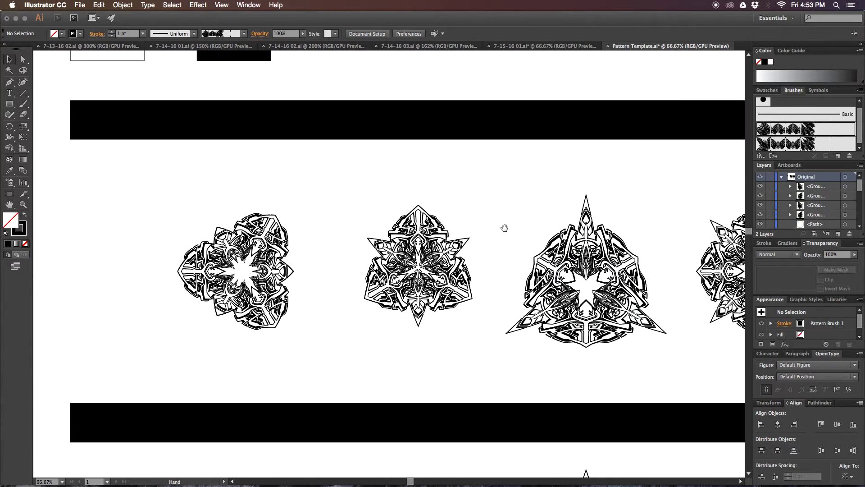
pyautogui.moveTo(474, 341); pyautogui.dragTo(479, 237)
pyautogui.moveTo(531, 173); pyautogui.dragTo(528, 203)
pyautogui.click(799, 144)
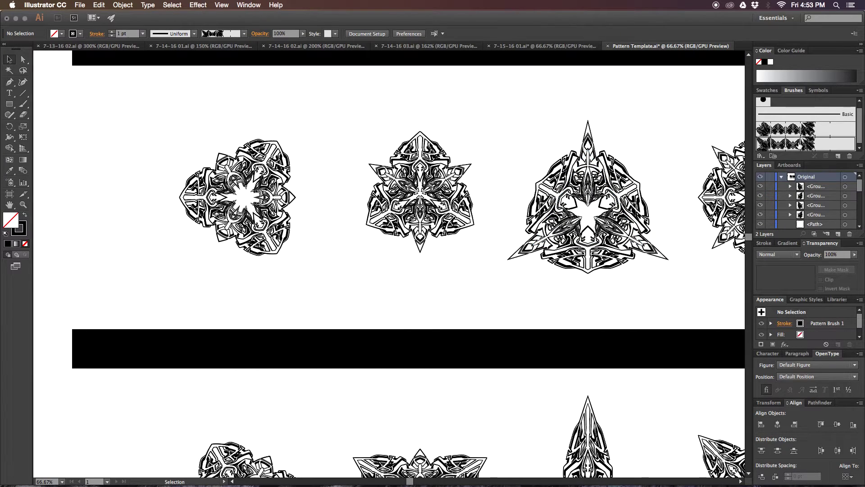
pyautogui.keyDown('shift'); pyautogui.click(831, 131); pyautogui.keyUp('shift')
pyautogui.moveTo(836, 147); pyautogui.dragTo(838, 156)
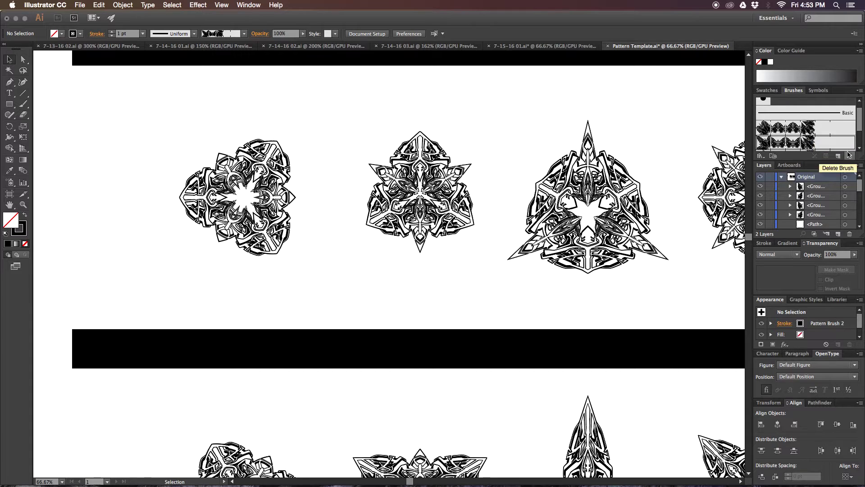
pyautogui.moveTo(859, 127); pyautogui.dragTo(860, 142)
# Switch the outer and inner corner tiles of Pattern Brush 1 copy to a different auto-generated corner variation
pyautogui.doubleClick(832, 128)
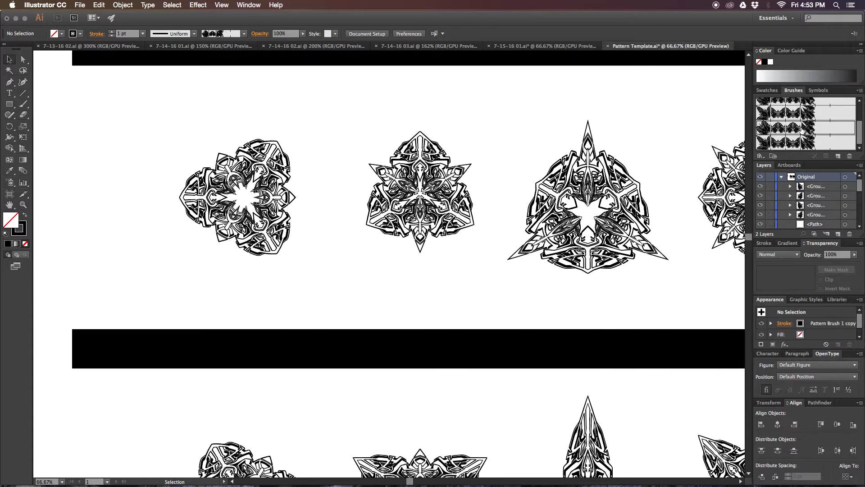
pyautogui.click(313, 222)
pyautogui.click(278, 286)
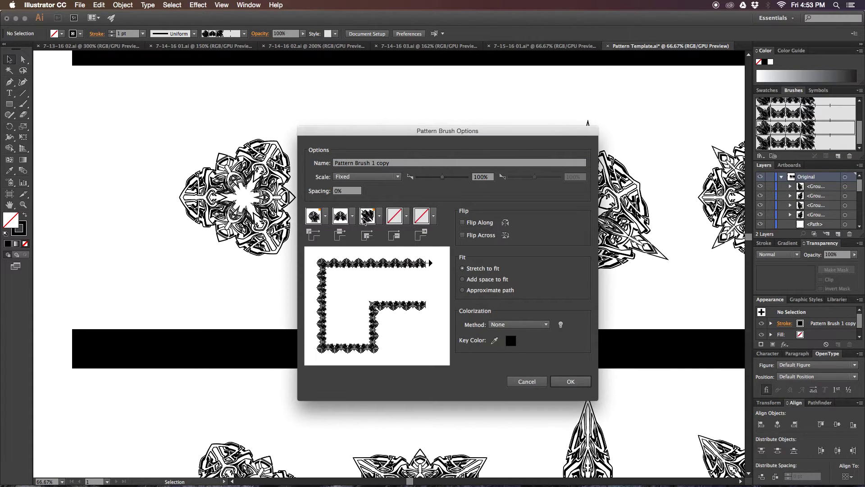
pyautogui.click(367, 218)
pyautogui.click(322, 288)
pyautogui.click(571, 381)
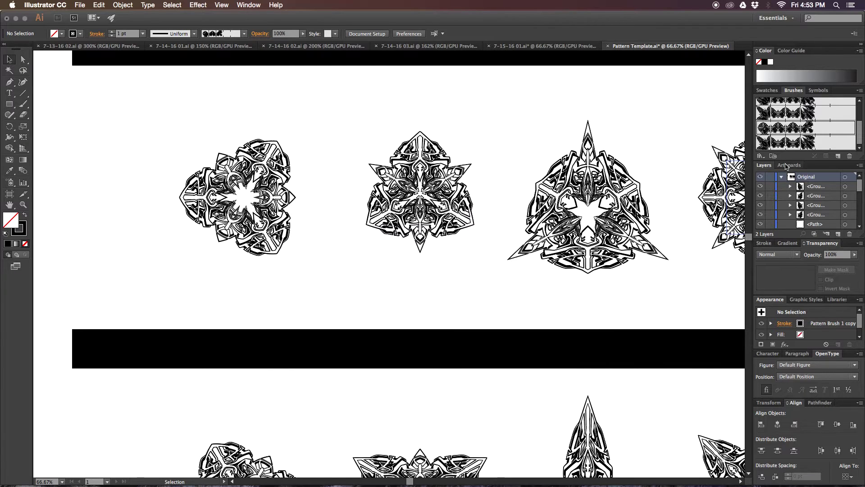
# Set the outer corner tile of Pattern Brush 2 copy to Auto-Sliced and give it a matching auto-generated inner corner tile
pyautogui.doubleClick(802, 142)
pyautogui.click(325, 216)
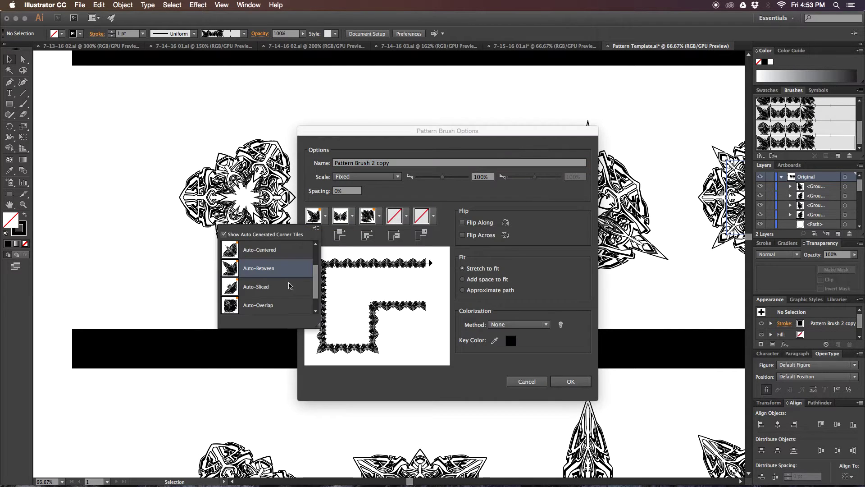
pyautogui.click(281, 287)
pyautogui.click(379, 215)
pyautogui.click(328, 293)
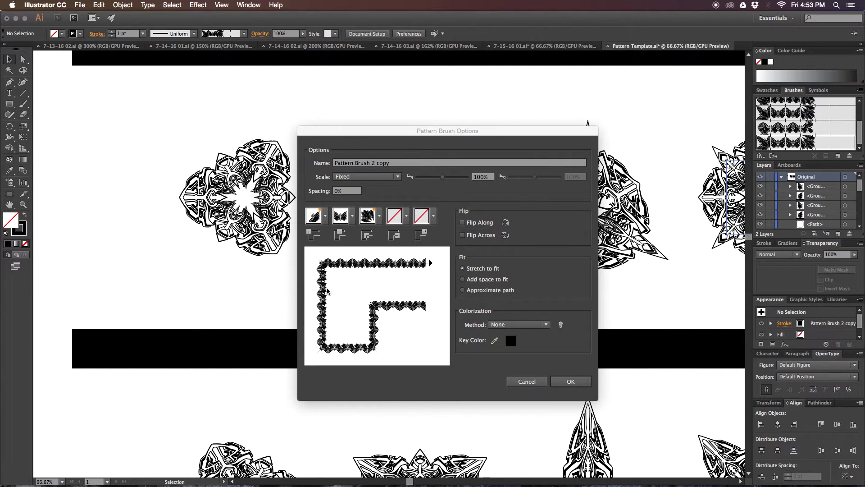
pyautogui.click(581, 384)
# Apply Pattern Brush 1 copy to the third row of outlined template shapes
pyautogui.press('super+minus')
pyautogui.press('super+minus')
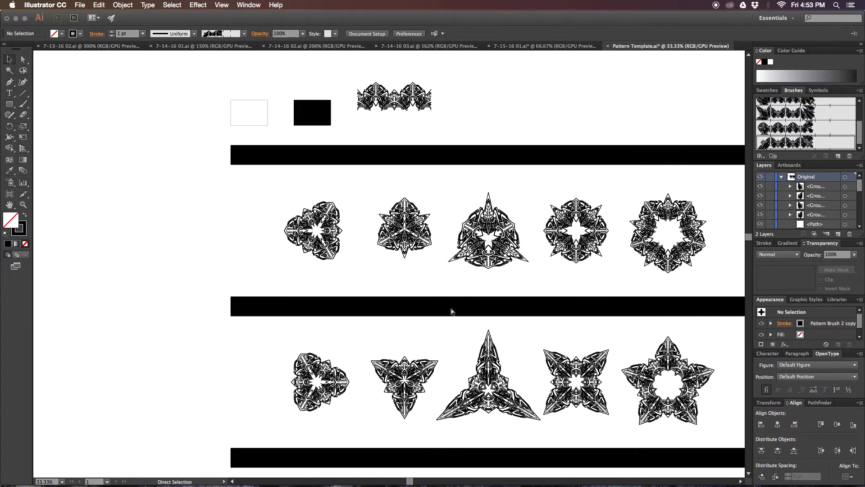
pyautogui.moveTo(454, 382); pyautogui.dragTo(388, 222)
pyautogui.moveTo(228, 209); pyautogui.dragTo(298, 261)
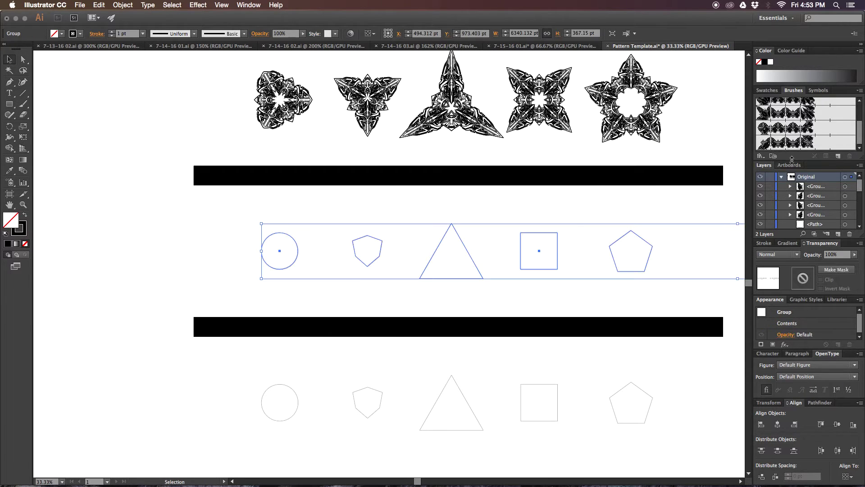
pyautogui.click(800, 128)
# Apply Pattern Brush 2 copy to the fourth row of outlined template shapes and deselect it
pyautogui.moveTo(185, 357); pyautogui.dragTo(298, 426)
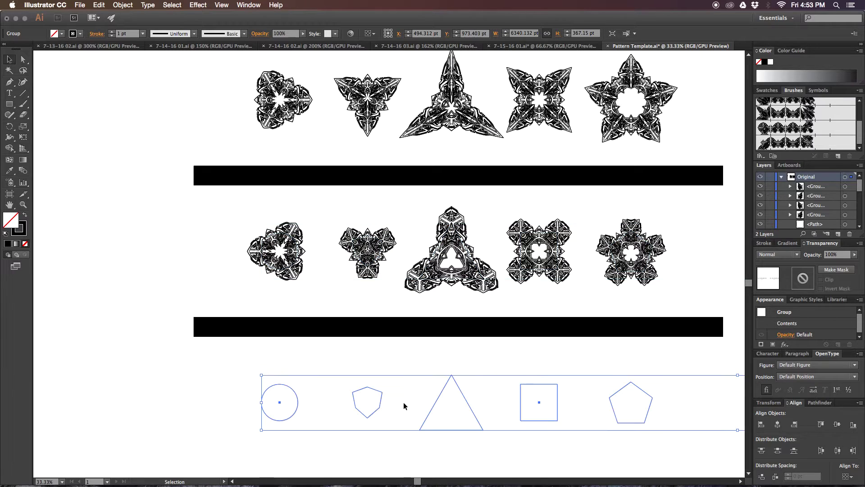
pyautogui.click(793, 142)
pyautogui.click(396, 283)
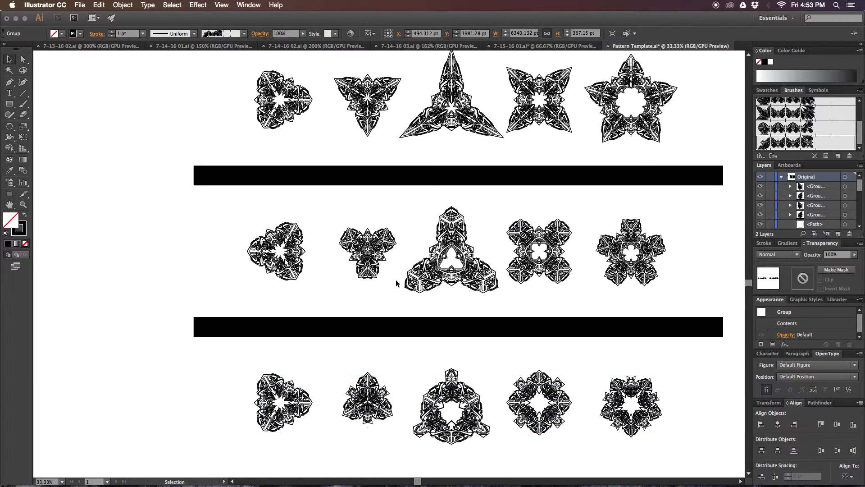
# Duplicate the set of eight blank template circles, placing the copy below and to the left of the original set
pyautogui.moveTo(401, 244); pyautogui.dragTo(434, 240)
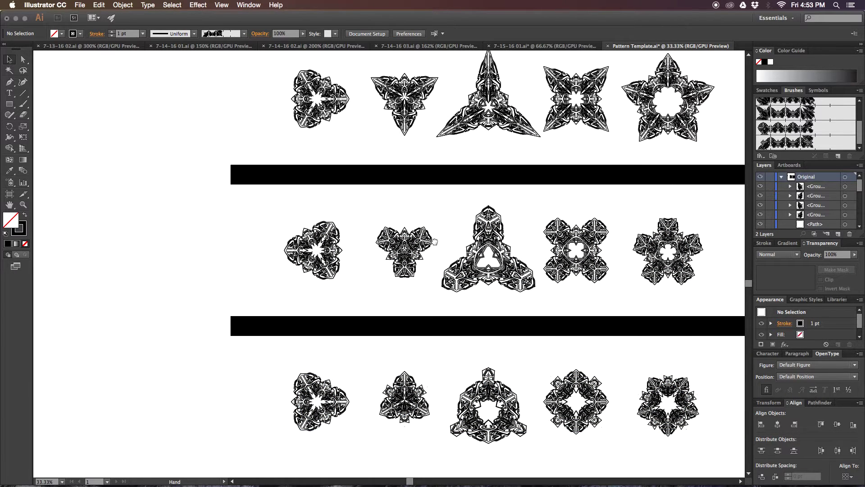
pyautogui.scroll(5, 468, 208)
pyautogui.scroll(5, 495, 247)
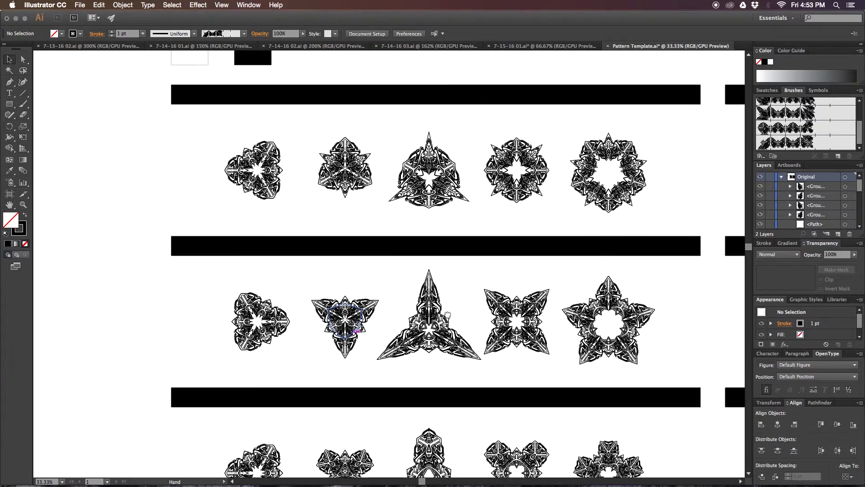
pyautogui.hscroll(15, 556, 248)
pyautogui.scroll(-2, 556, 247)
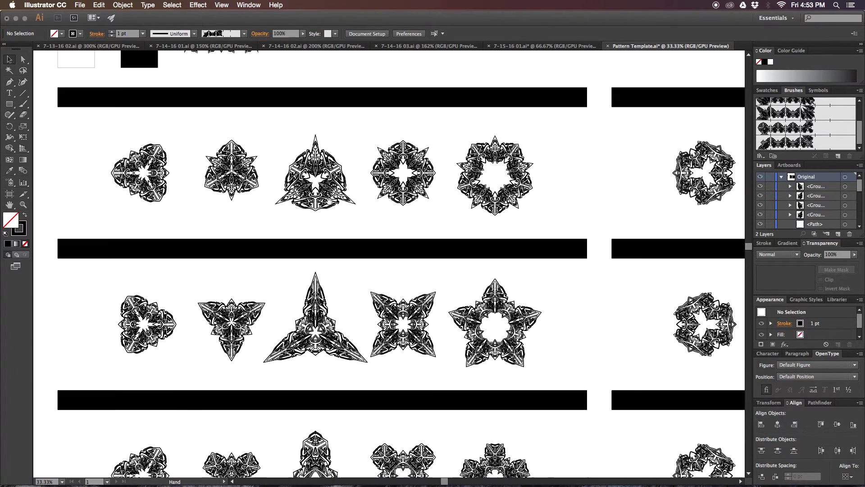
pyautogui.hscroll(-20, 342, 272)
pyautogui.scroll(3, 342, 272)
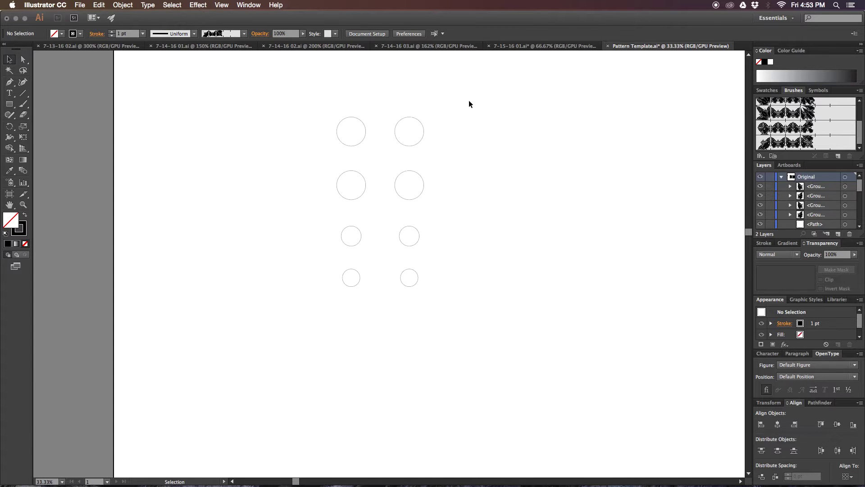
pyautogui.moveTo(473, 93); pyautogui.dragTo(330, 293)
pyautogui.scroll(-4, 489, 295)
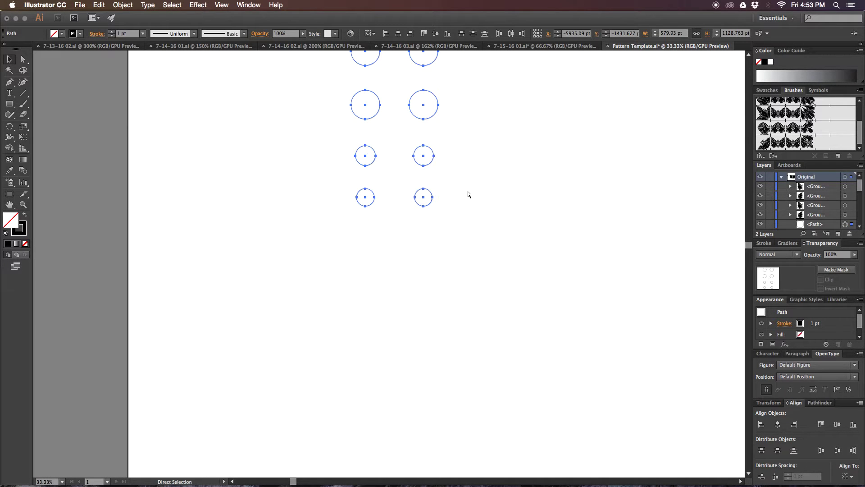
pyautogui.moveTo(495, 108); pyautogui.dragTo(540, 173)
pyautogui.moveTo(460, 159); pyautogui.dragTo(309, 387)
pyautogui.moveTo(471, 313); pyautogui.dragTo(378, 241)
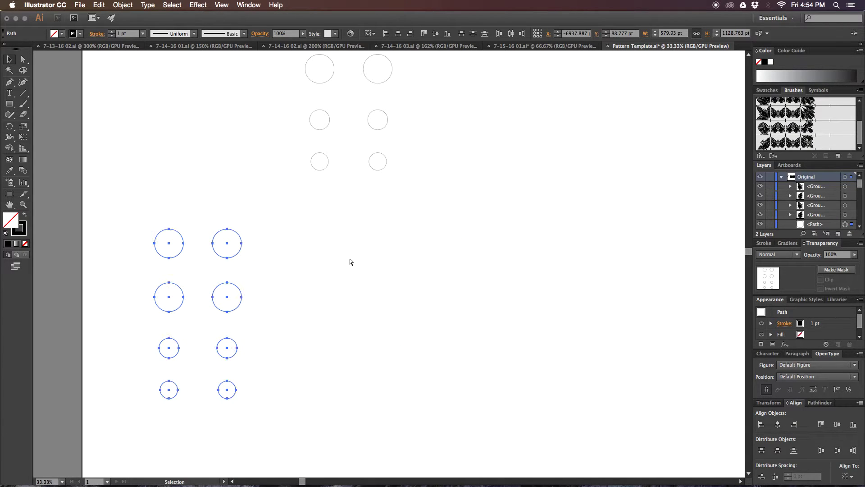
# Repeat the copied circle set across the area below the original to form a row of four sets
pyautogui.moveTo(241, 247); pyautogui.dragTo(550, 247)
pyautogui.moveTo(621, 212); pyautogui.dragTo(332, 396)
pyautogui.press('v')
pyautogui.moveTo(401, 247); pyautogui.dragTo(540, 247)
pyautogui.click(449, 149)
# Apply Pattern Brush 1 to the top pair of circles in the original set and deselect them
pyautogui.moveTo(415, 165); pyautogui.dragTo(470, 333)
pyautogui.moveTo(479, 203); pyautogui.dragTo(555, 224)
pyautogui.moveTo(424, 166); pyautogui.dragTo(316, 203)
pyautogui.scroll(3, 851, 129)
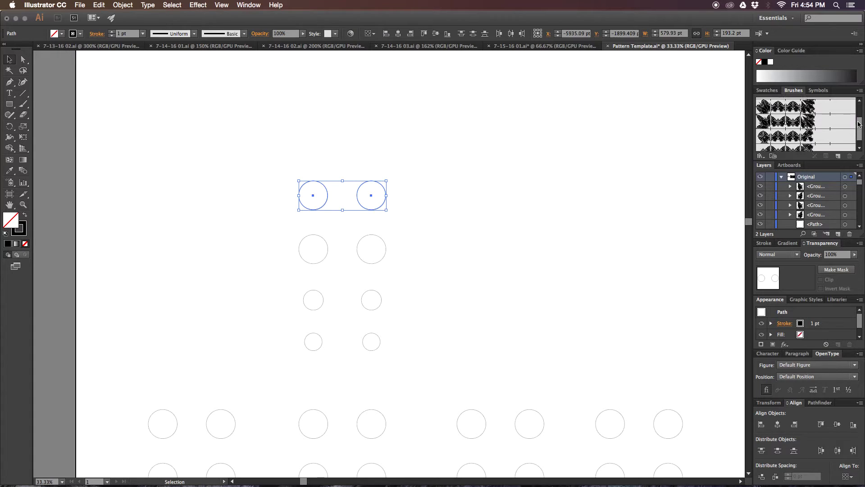
pyautogui.click(789, 137)
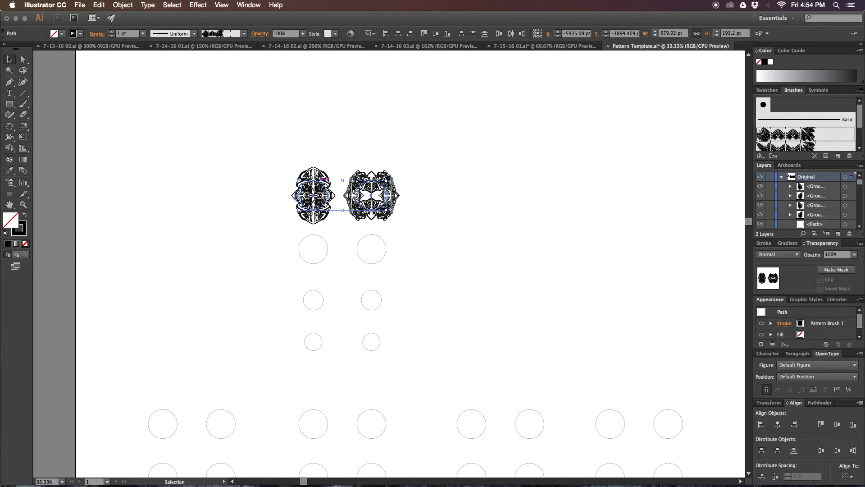
pyautogui.click(469, 272)
# Examine up close the two circles styled with Pattern Brush 1
pyautogui.scroll(3, 446, 295)
pyautogui.hscroll(1, 446, 296)
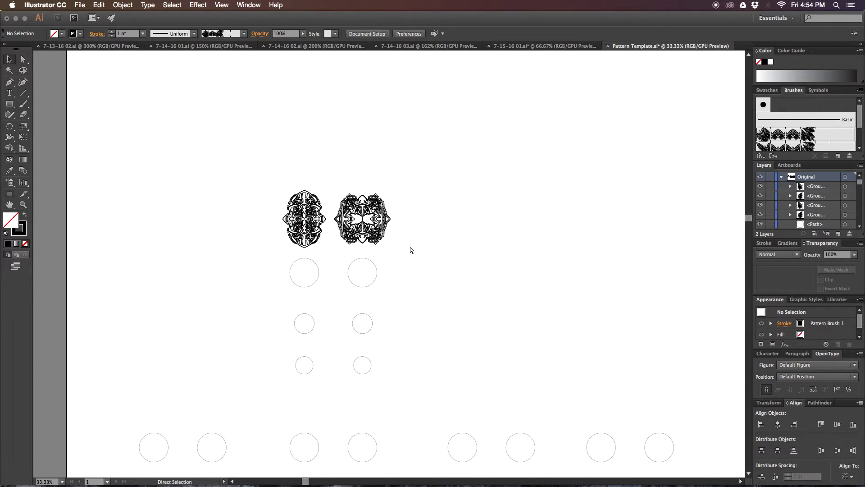
pyautogui.press('super+=')
pyautogui.moveTo(418, 201); pyautogui.dragTo(501, 272)
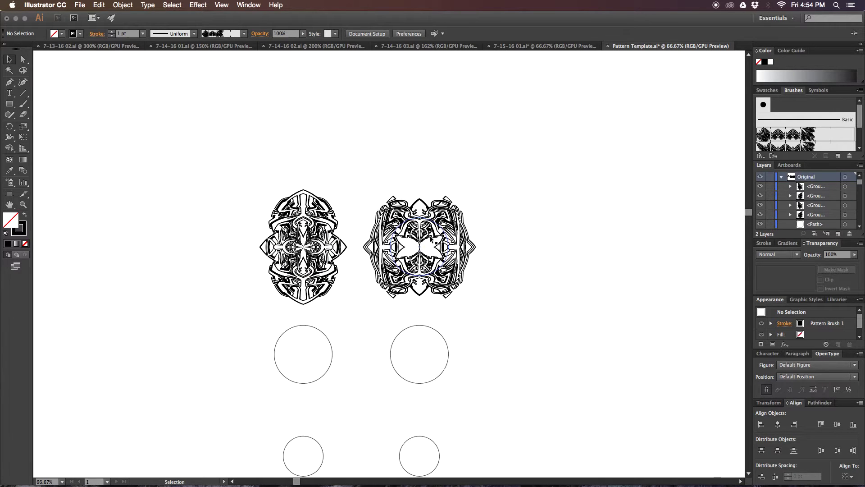
pyautogui.moveTo(408, 237); pyautogui.dragTo(361, 199)
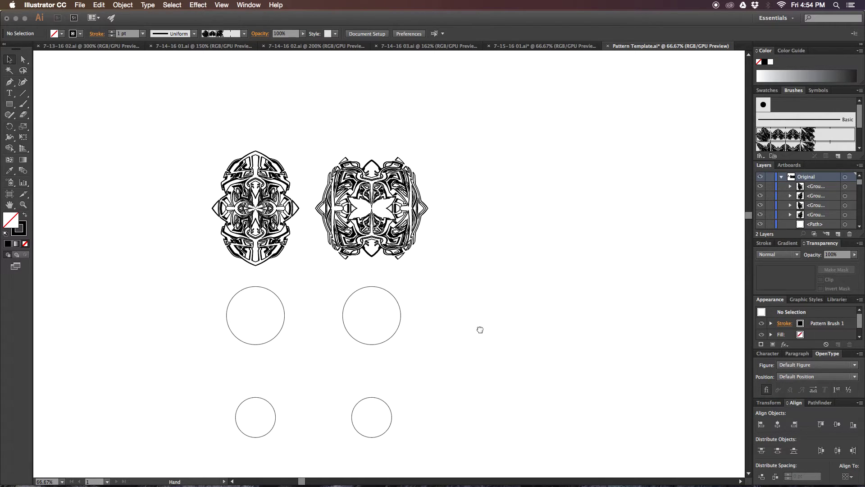
pyautogui.moveTo(480, 329); pyautogui.dragTo(475, 340)
# Select and copy the first ornament unit, made of two mirrored groups, from the horizontal ornament strip
pyautogui.moveTo(497, 255); pyautogui.dragTo(244, 256)
pyautogui.moveTo(550, 230); pyautogui.dragTo(266, 214)
pyautogui.moveTo(519, 214); pyautogui.dragTo(243, 185)
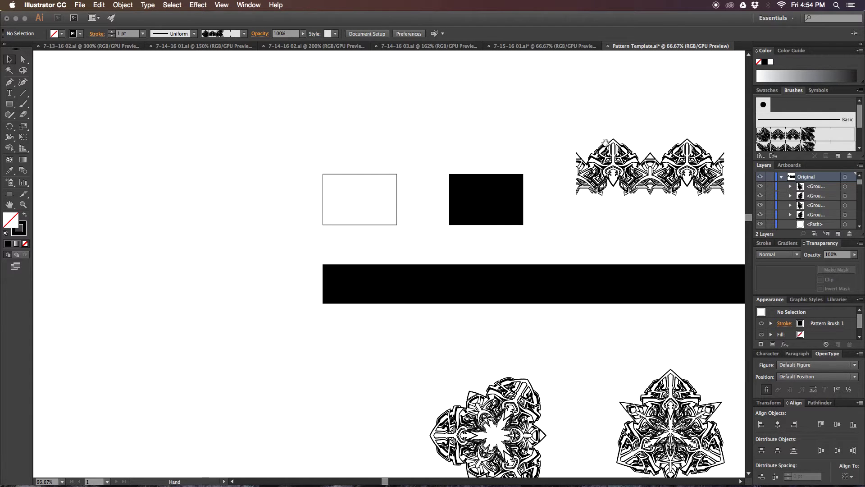
pyautogui.moveTo(228, 260); pyautogui.dragTo(424, 223)
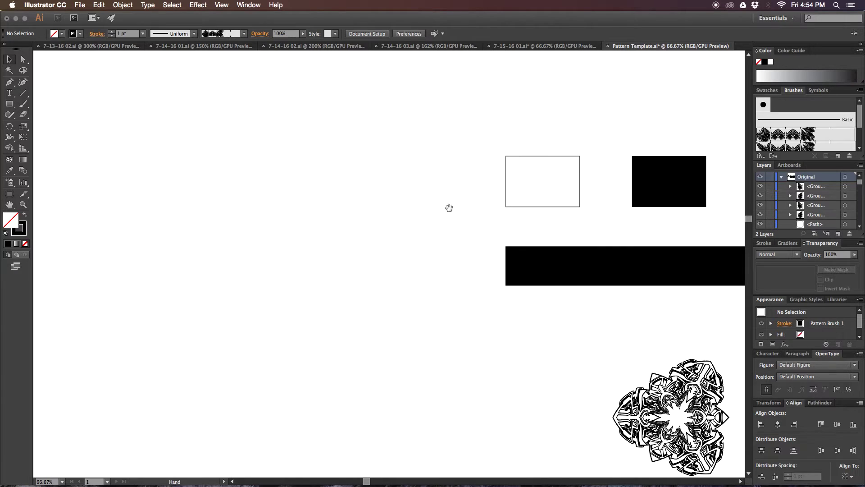
pyautogui.hscroll(10, 449, 208)
pyautogui.scroll(2, 591, 166)
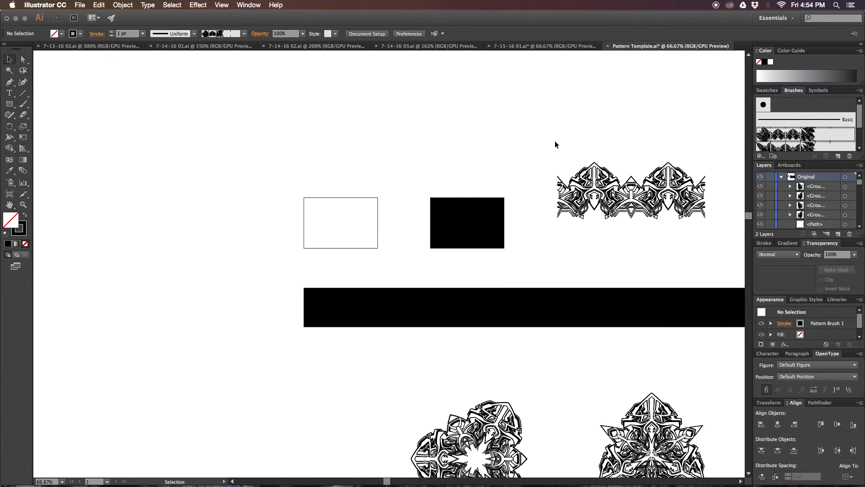
pyautogui.moveTo(566, 153); pyautogui.dragTo(600, 286)
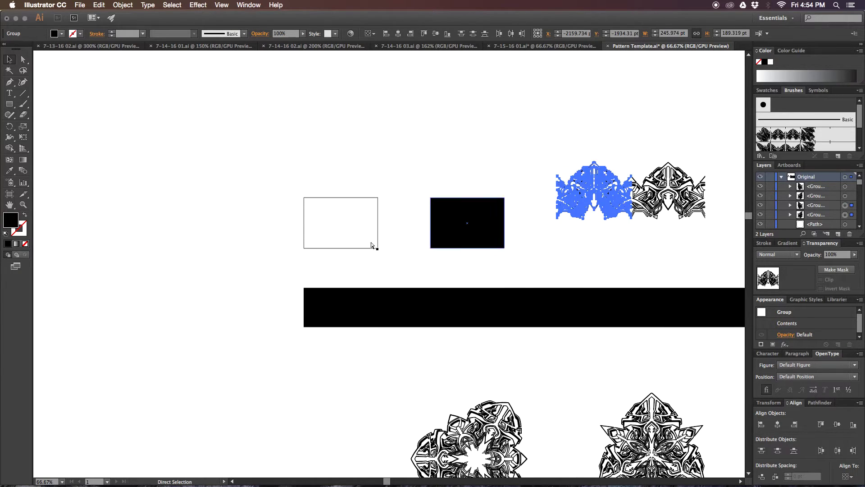
# Paste the copied ornament unit into the empty area beside the two styled circles
pyautogui.moveTo(280, 251); pyautogui.dragTo(528, 251)
pyautogui.hscroll(-15, 528, 251)
pyautogui.scroll(2, 461, 211)
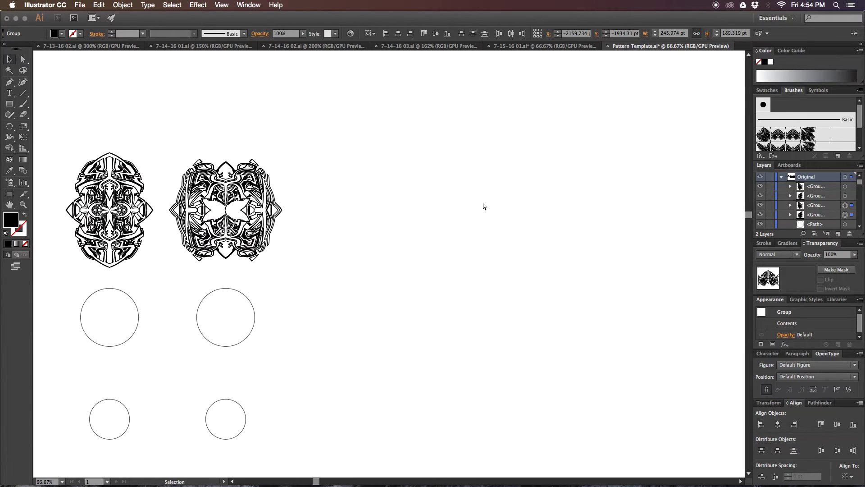
pyautogui.press('super+v')
pyautogui.hscroll(-5, 456, 180)
pyautogui.scroll(-2, 456, 180)
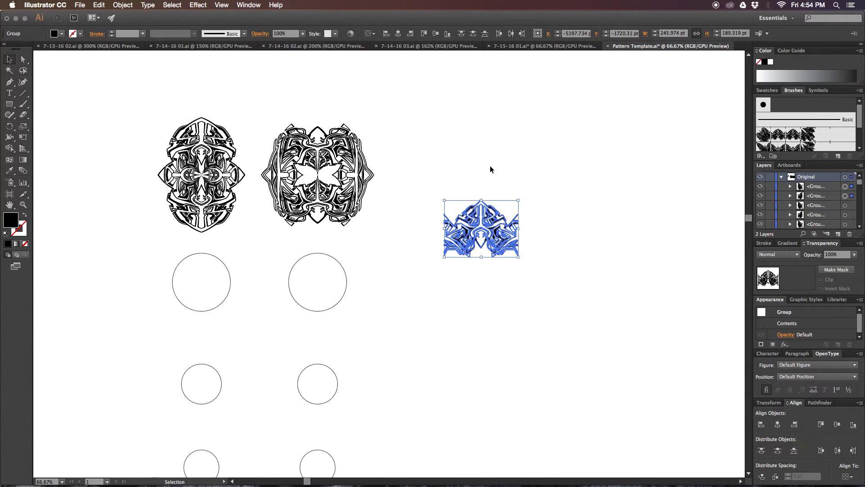
# Scale the pasted ornament non-uniformly to half its height, 94.659 pt, keeping its full width
pyautogui.press('a')
pyautogui.press('alt+super+s')
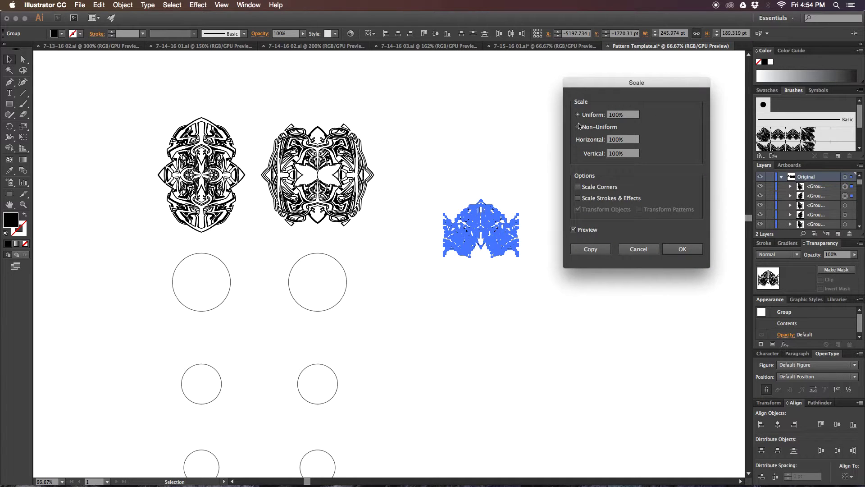
pyautogui.click(579, 126)
pyautogui.press('Tab')
pyautogui.click(683, 249)
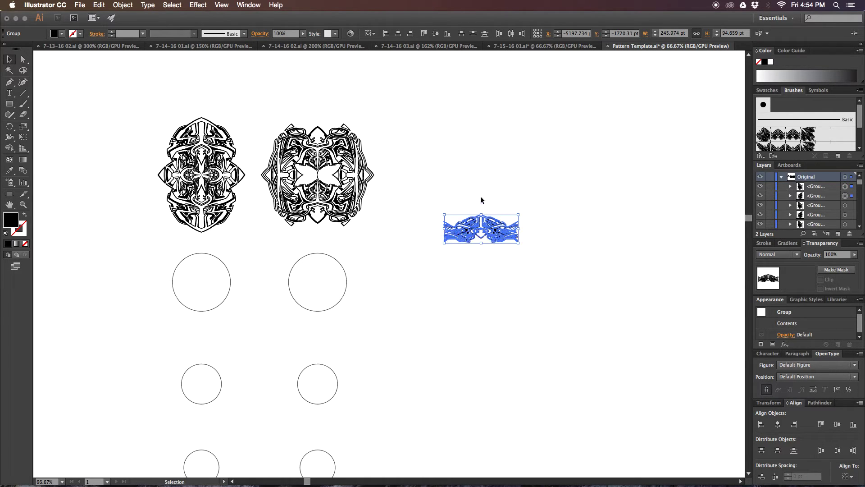
# Try stretching the squashed ornament vertically to about 277 pt high, and undo it
pyautogui.moveTo(482, 214); pyautogui.dragTo(481, 160)
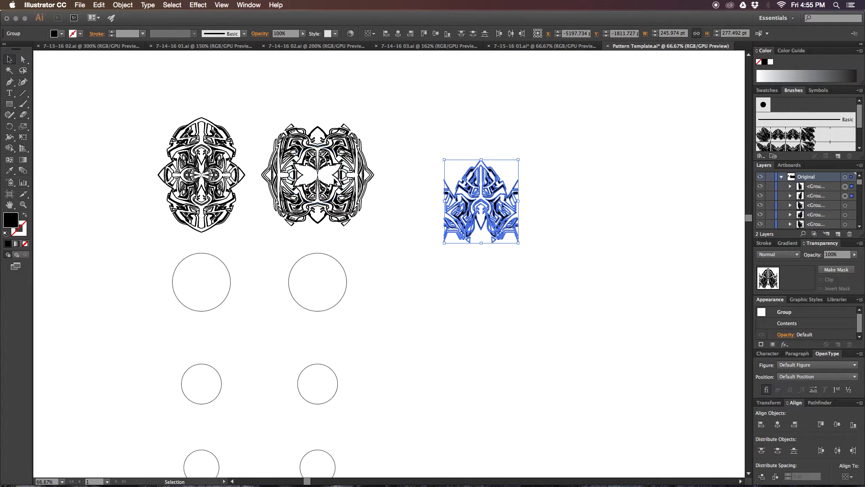
pyautogui.press('super+r')
pyautogui.click(584, 191)
pyautogui.press('super+z')
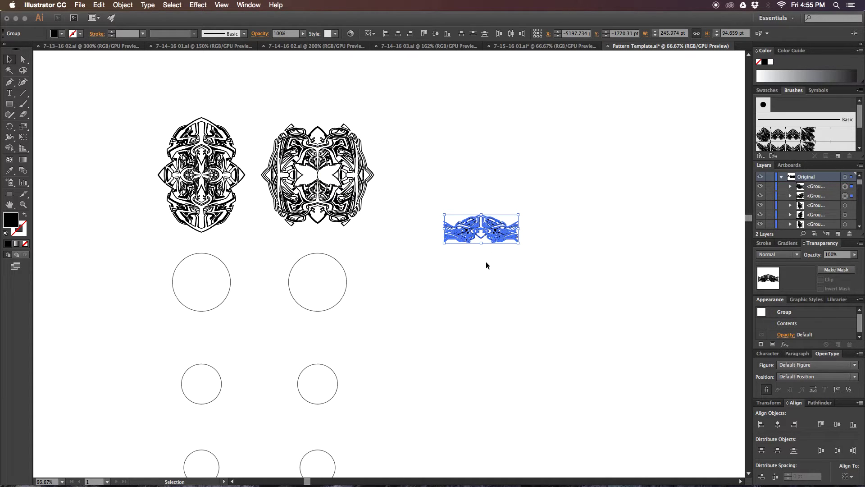
# Create a new pattern brush from the squashed ornament, with both the outer and inner corner tiles set to Auto-Between
pyautogui.click(837, 158)
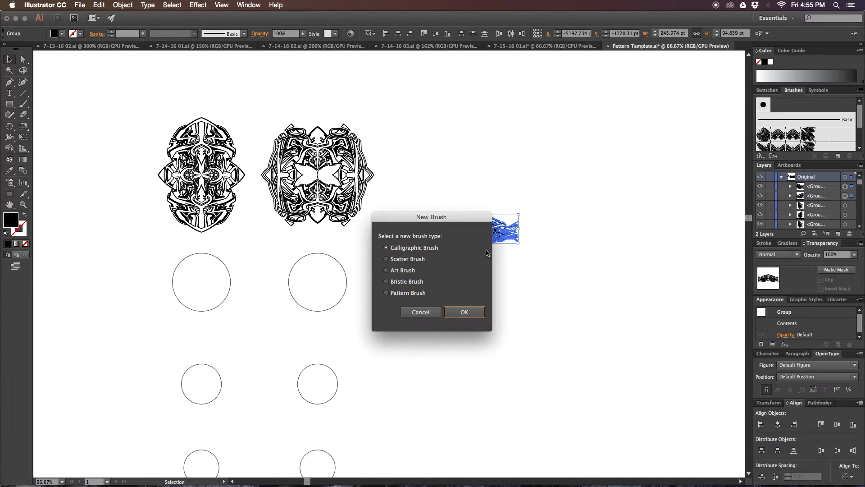
pyautogui.click(397, 291)
pyautogui.click(465, 309)
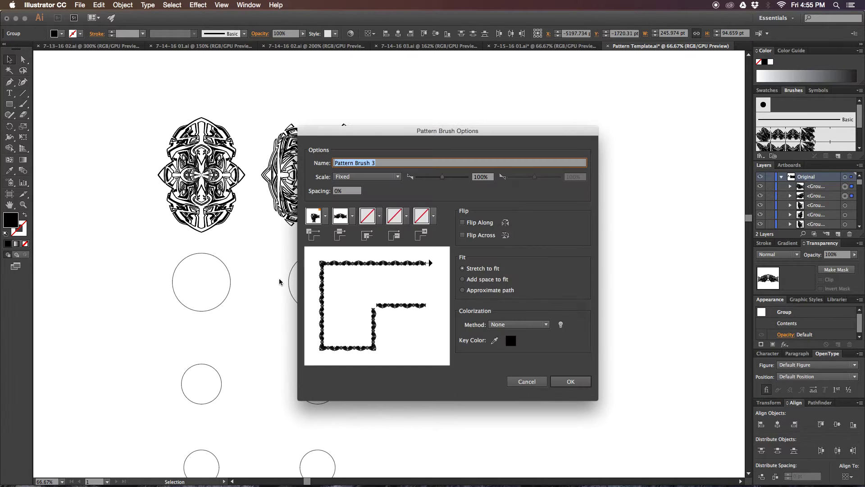
pyautogui.click(314, 217)
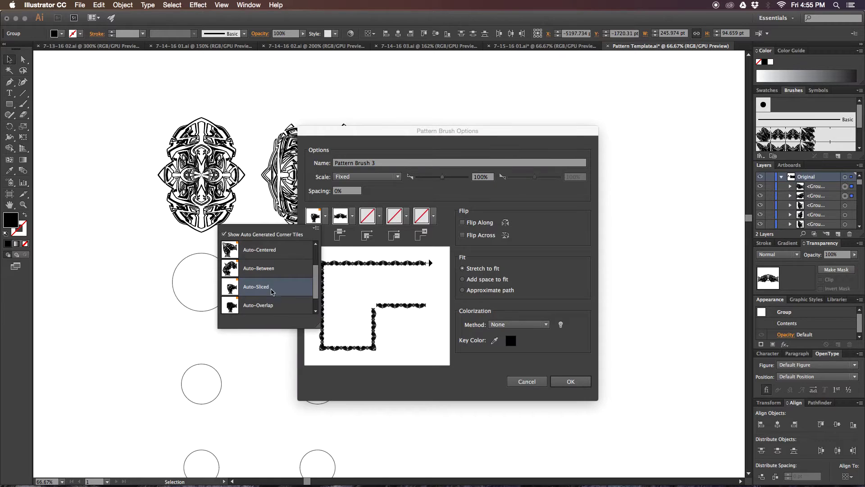
pyautogui.click(269, 270)
pyautogui.click(368, 216)
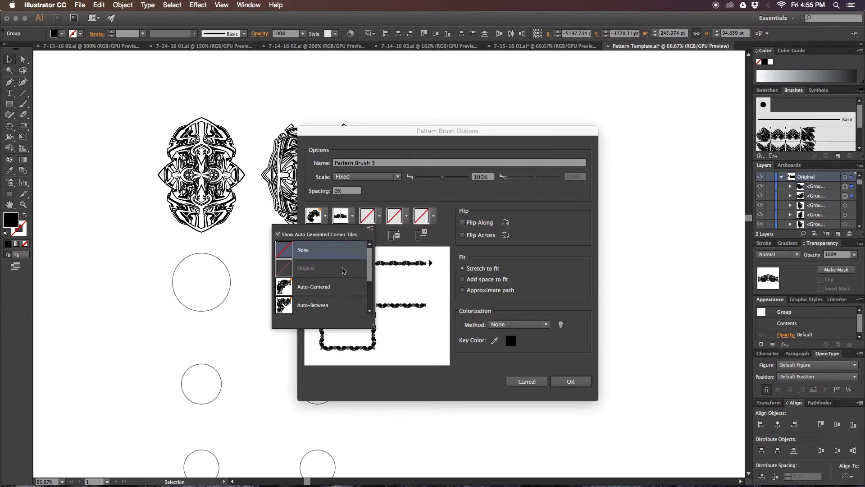
pyautogui.click(323, 310)
pyautogui.click(563, 382)
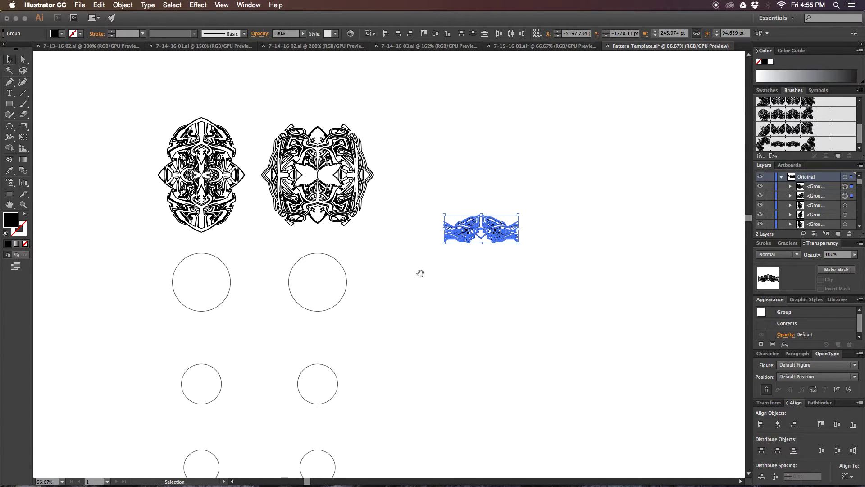
# Apply the new squashed-ornament pattern brush to the six plain circles below the two styled ones, then deselect them
pyautogui.scroll(-5, 481, 201)
pyautogui.hscroll(-2, 481, 201)
pyautogui.scroll(3, 517, 256)
pyautogui.hscroll(-3, 517, 256)
pyautogui.click(447, 231)
pyautogui.moveTo(448, 228); pyautogui.dragTo(503, 230)
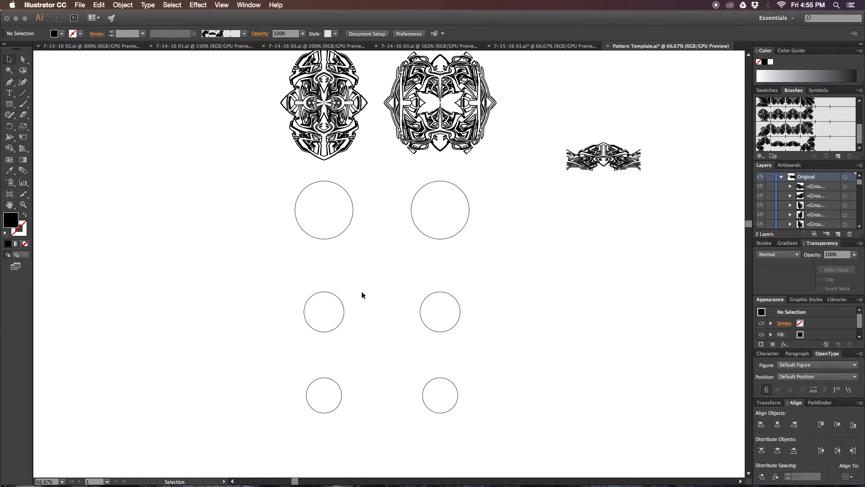
pyautogui.scroll(2, 377, 244)
pyautogui.moveTo(270, 215)
pyautogui.mouseDown()
pyautogui.moveTo(385, 344)
pyautogui.moveTo(501, 437)
pyautogui.mouseUp()
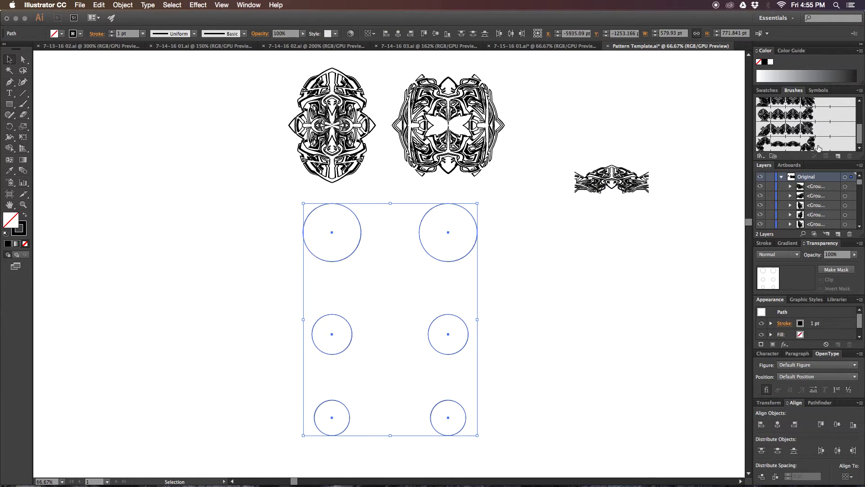
pyautogui.click(817, 145)
pyautogui.click(521, 278)
pyautogui.moveTo(529, 240); pyautogui.dragTo(517, 259)
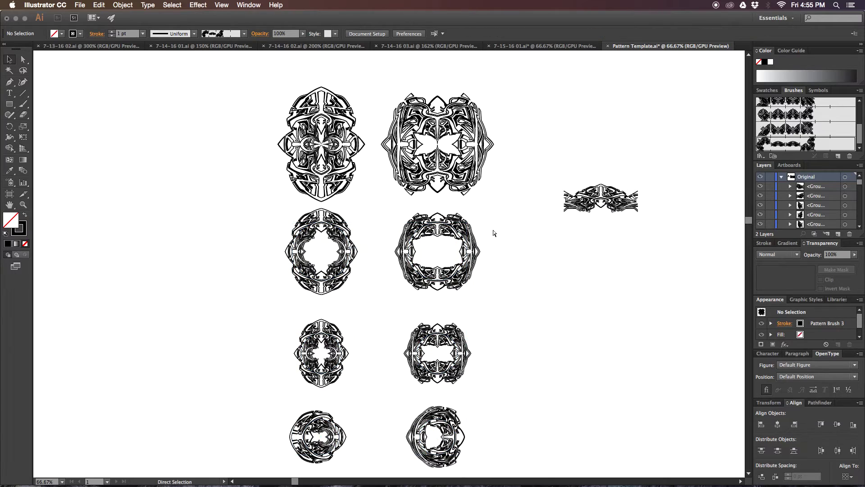
# Examine up close how both pattern brushes wrap around the large, medium and small circles compared with the squashed ornament unit
pyautogui.press('super+=')
pyautogui.press('super+=')
pyautogui.moveTo(585, 161); pyautogui.dragTo(561, 297)
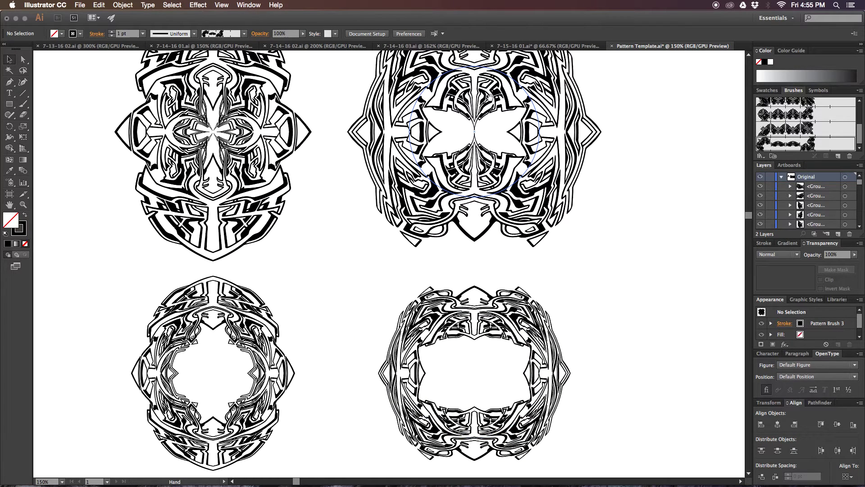
pyautogui.scroll(2, 626, 174)
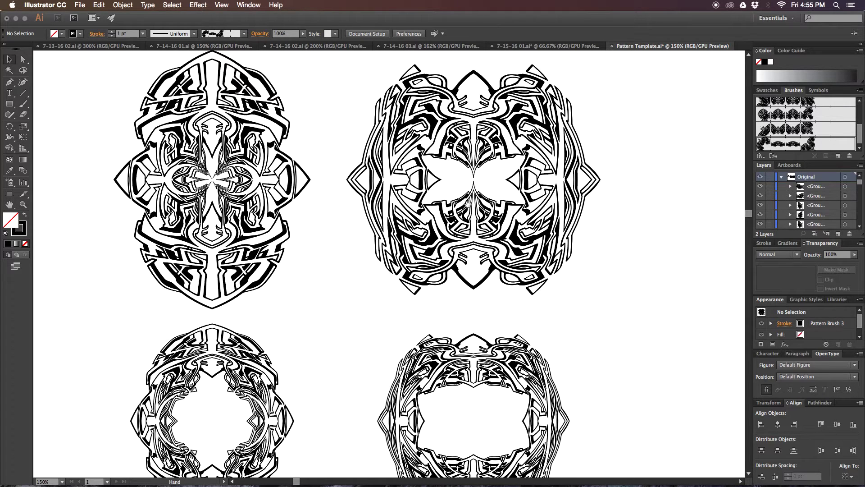
pyautogui.moveTo(572, 307); pyautogui.dragTo(518, 153)
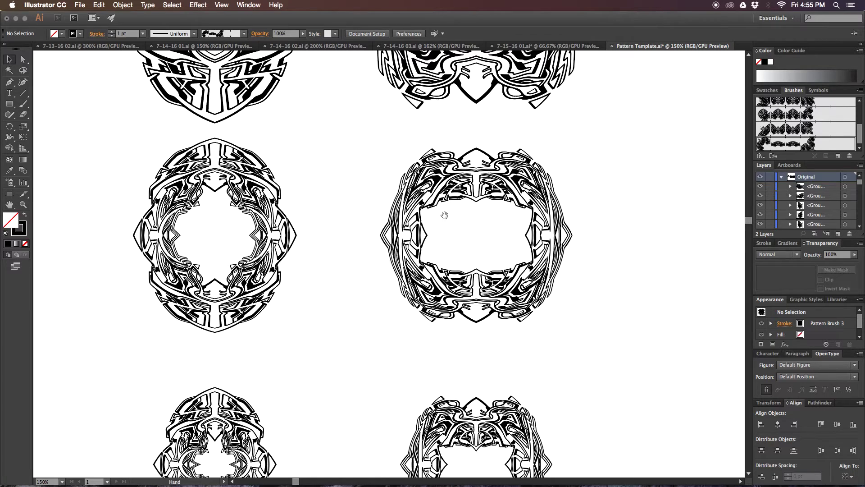
pyautogui.hscroll(10, 444, 215)
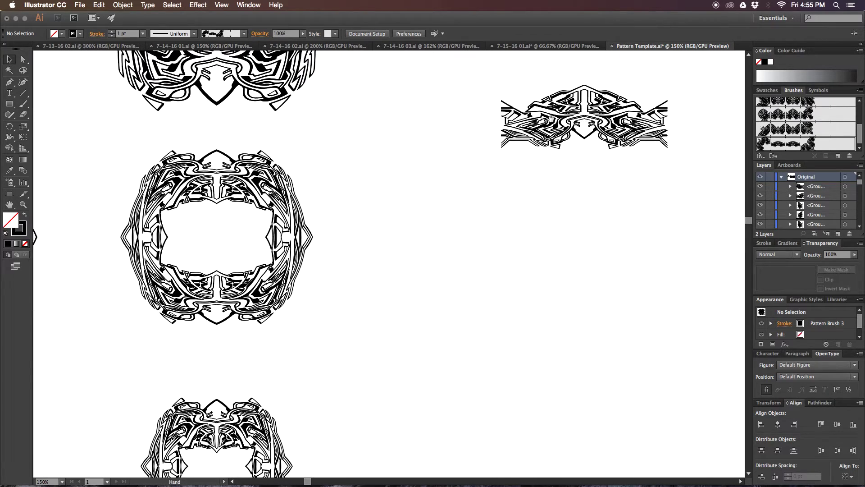
pyautogui.hscroll(-10, 405, 247)
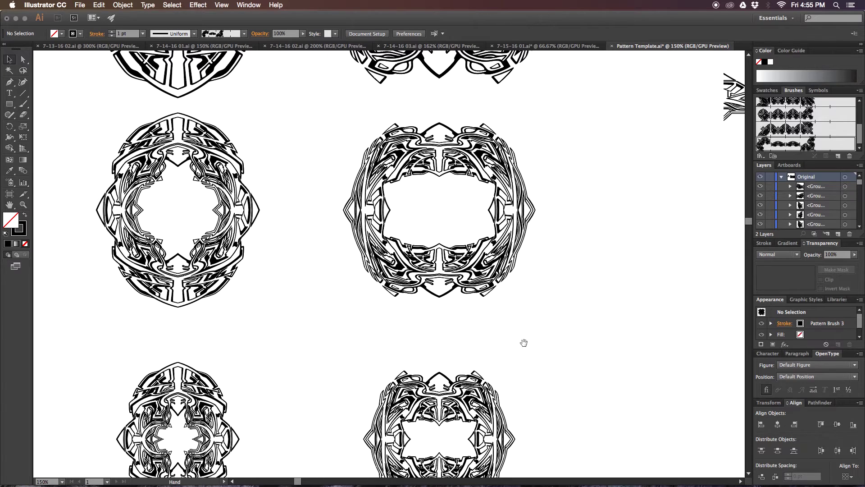
pyautogui.scroll(-8, 524, 342)
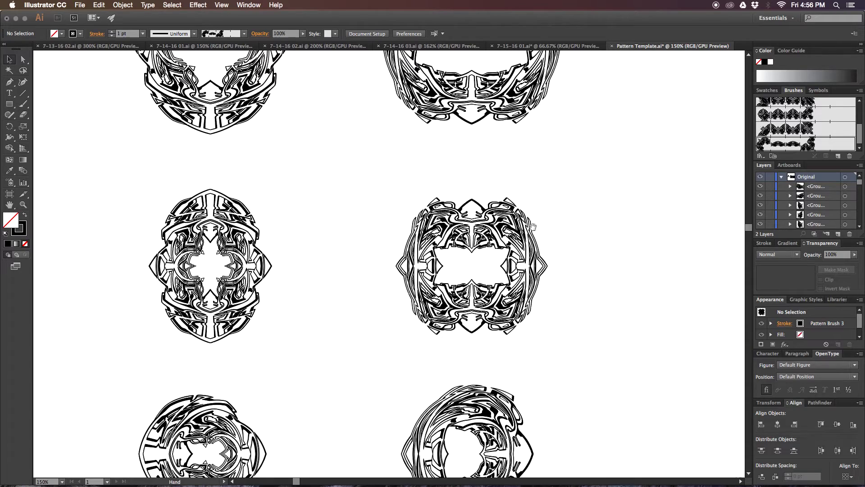
pyautogui.moveTo(568, 197); pyautogui.dragTo(581, 316)
pyautogui.moveTo(581, 258); pyautogui.dragTo(588, 417)
# Try scaling the first large circle uniformly, previewing sizes up to 220%, and cancel the scaling
pyautogui.moveTo(324, 143); pyautogui.dragTo(510, 319)
pyautogui.moveTo(523, 113); pyautogui.dragTo(396, 267)
pyautogui.press('super+alt+s')
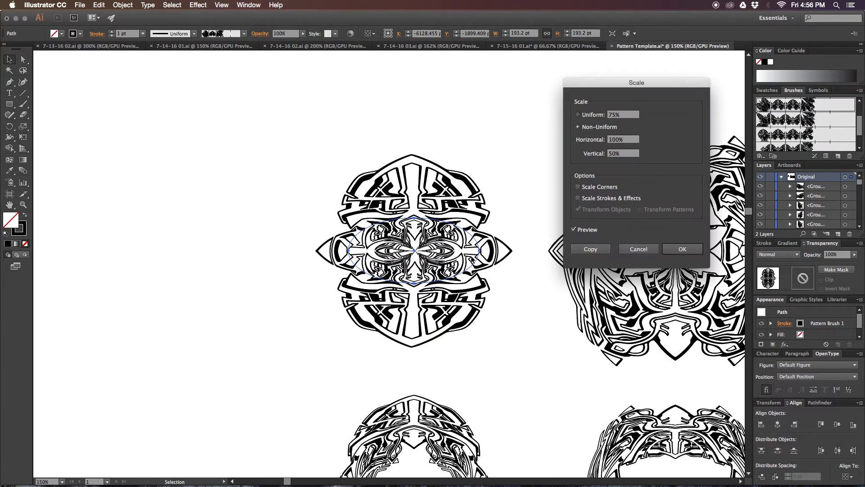
pyautogui.click(616, 114)
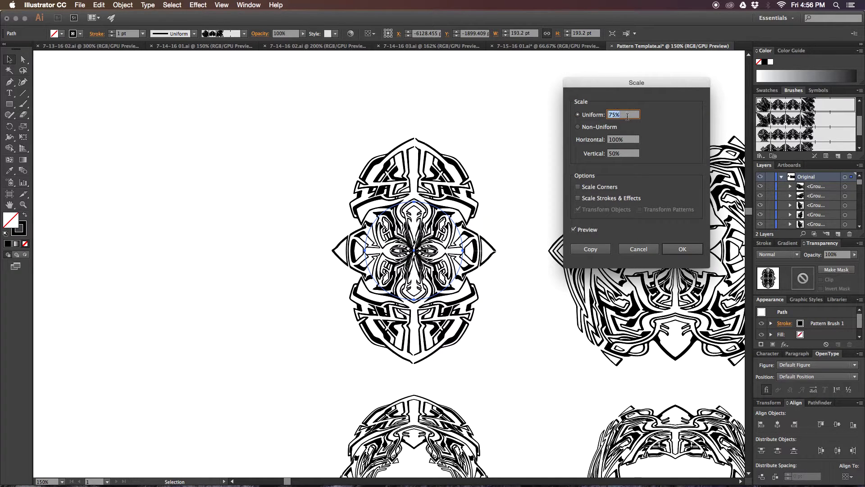
pyautogui.hotkey('shift', 'Up')
pyautogui.hotkey('shift', 'Up')
pyautogui.hotkey('shift', 'Up')
pyautogui.hotkey('shift', 'Up')
pyautogui.hotkey('shift', 'Up')
pyautogui.hotkey('shift', 'Up')
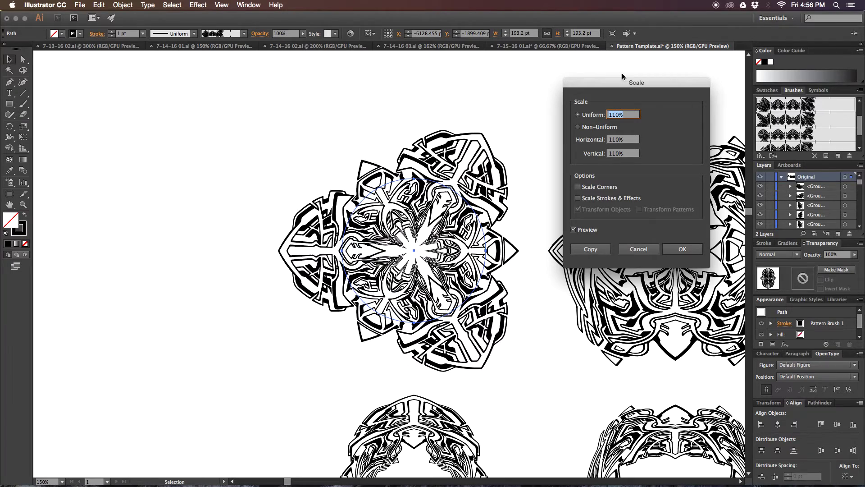
pyautogui.hotkey('shift', 'Up')
pyautogui.hotkey('shift', 'Up')
pyautogui.hotkey('shift', 'Up')
pyautogui.hotkey('shift', 'Up')
pyautogui.hotkey('shift', 'Up')
pyautogui.hotkey('shift', 'Up')
pyautogui.hotkey('shift', 'Up')
pyautogui.hotkey('shift', 'Up')
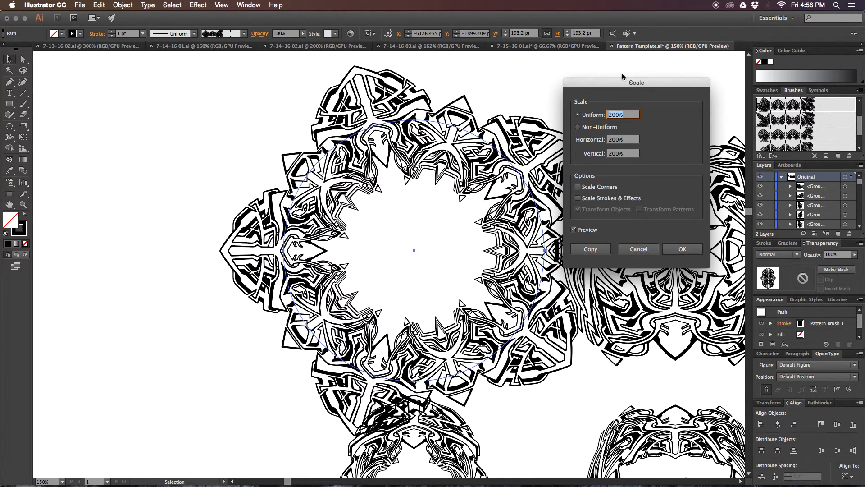
pyautogui.hotkey('shift', 'Up')
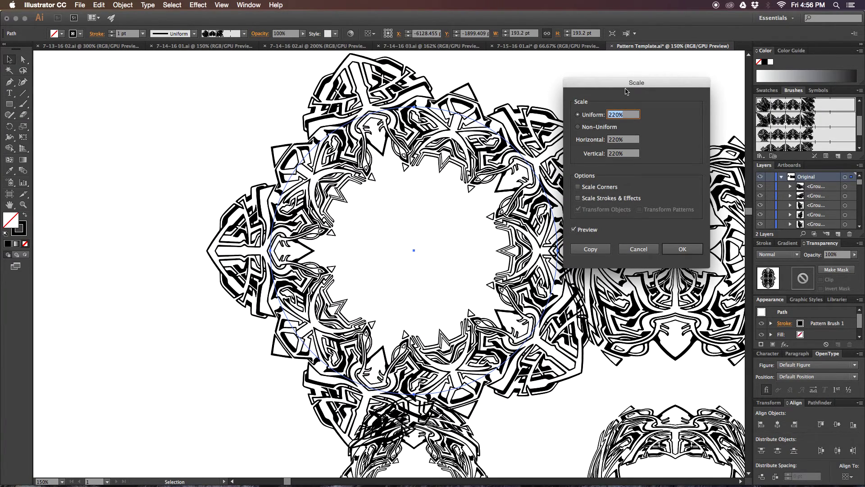
pyautogui.click(636, 248)
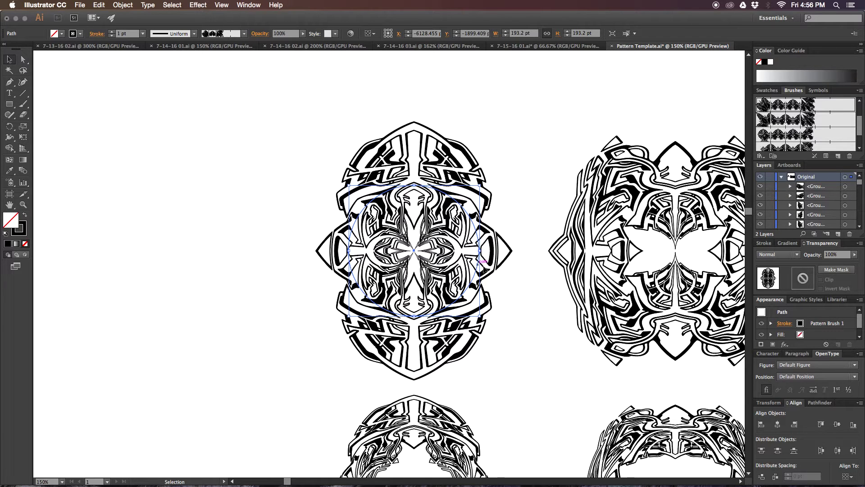
# Compare the distorted ornament on the smallest circles with the flat squashed unit and the larger circles
pyautogui.scroll(-15, 489, 199)
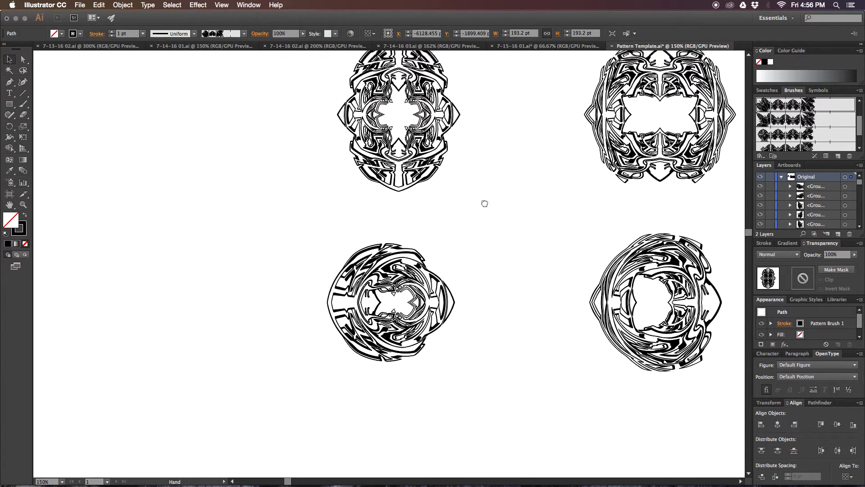
pyautogui.press('super+plus')
pyautogui.moveTo(491, 236); pyautogui.dragTo(487, 237)
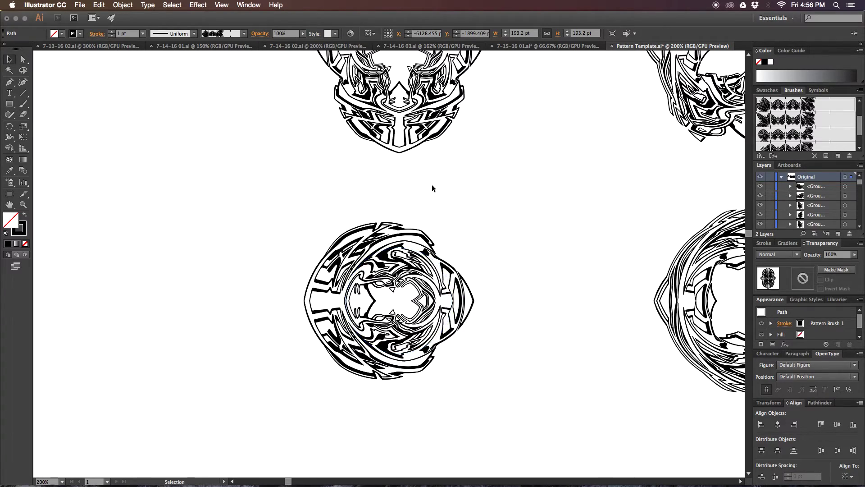
pyautogui.moveTo(432, 185); pyautogui.dragTo(305, 456)
pyautogui.moveTo(535, 167); pyautogui.dragTo(291, 415)
pyautogui.moveTo(664, 55); pyautogui.dragTo(369, 215)
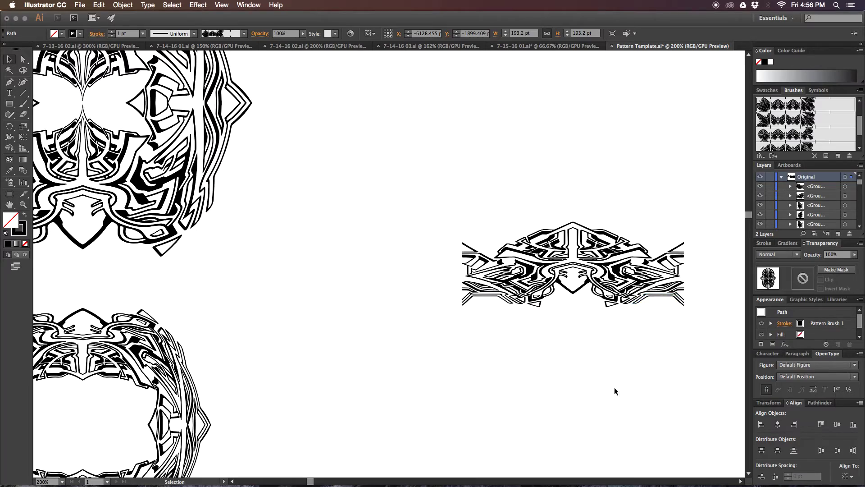
pyautogui.moveTo(346, 391); pyautogui.dragTo(655, 103)
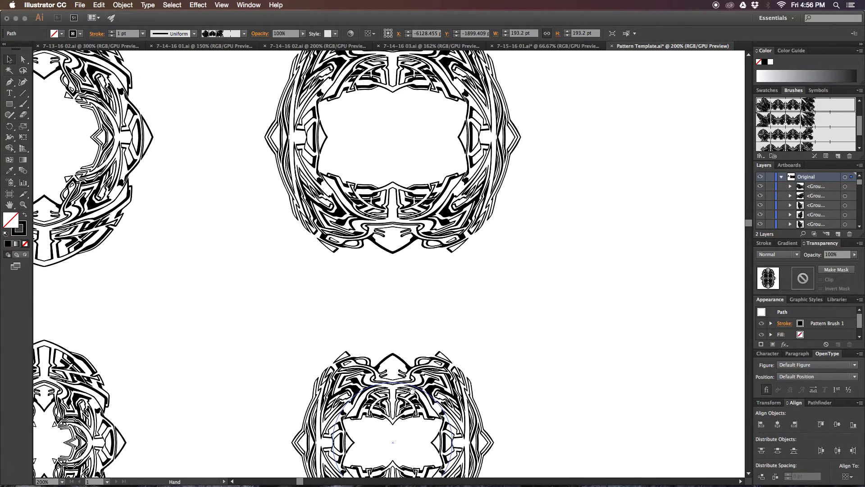
pyautogui.moveTo(392, 442); pyautogui.dragTo(605, 156)
pyautogui.moveTo(405, 469); pyautogui.dragTo(469, 423)
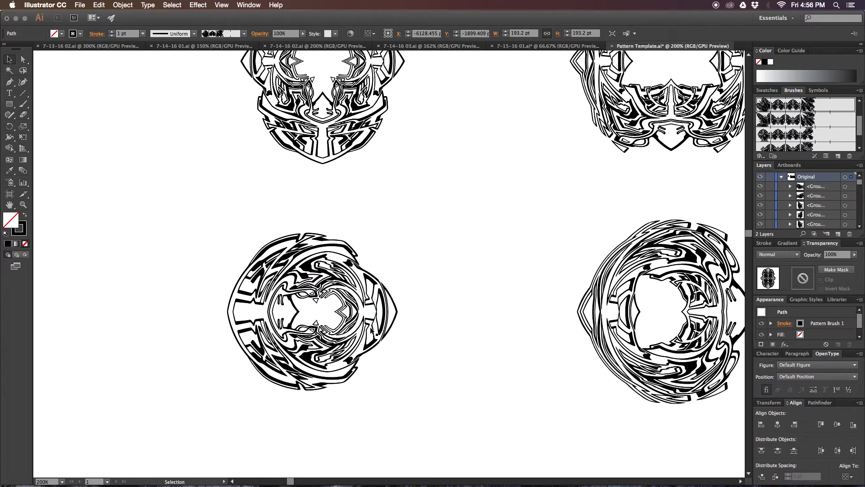
# Switch to Photoshop and apply the Polar Coordinates filter, Rectangular to Polar, to the Group 3 layer
pyautogui.press('super+Tab')
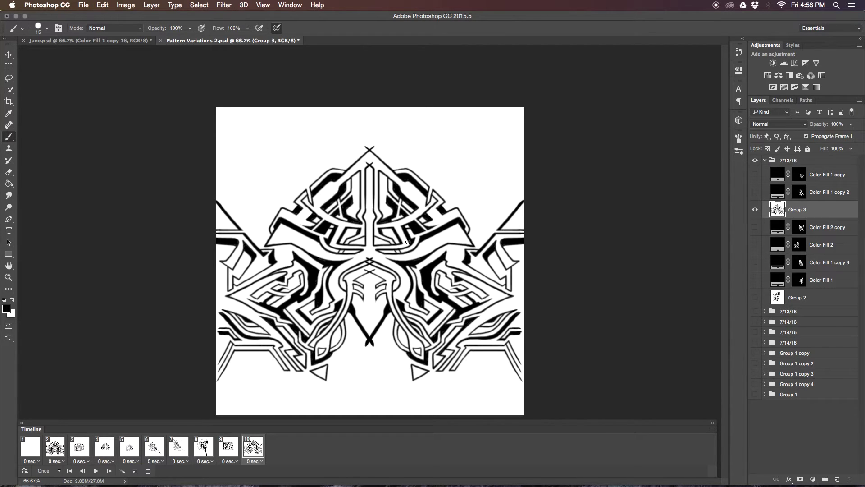
pyautogui.click(222, 6)
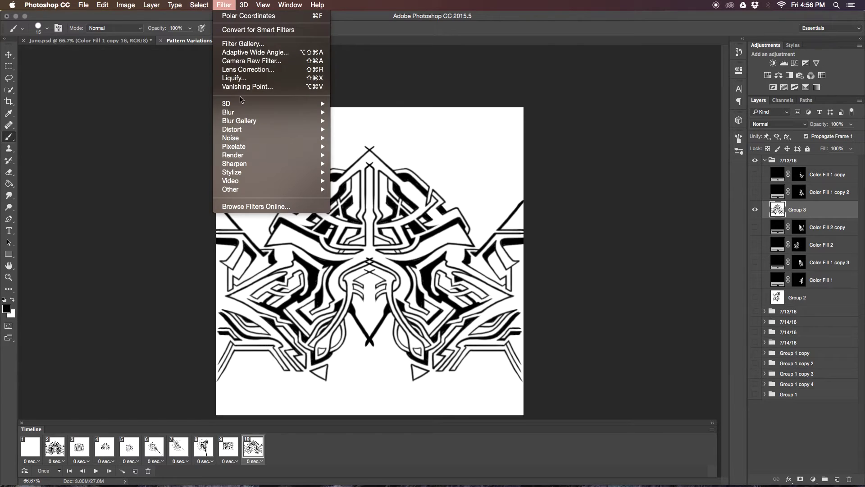
pyautogui.moveTo(328, 130)
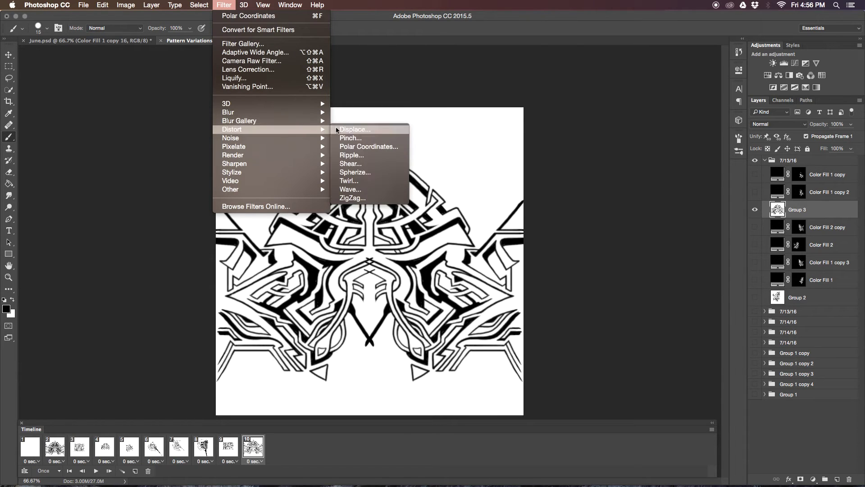
pyautogui.click(369, 146)
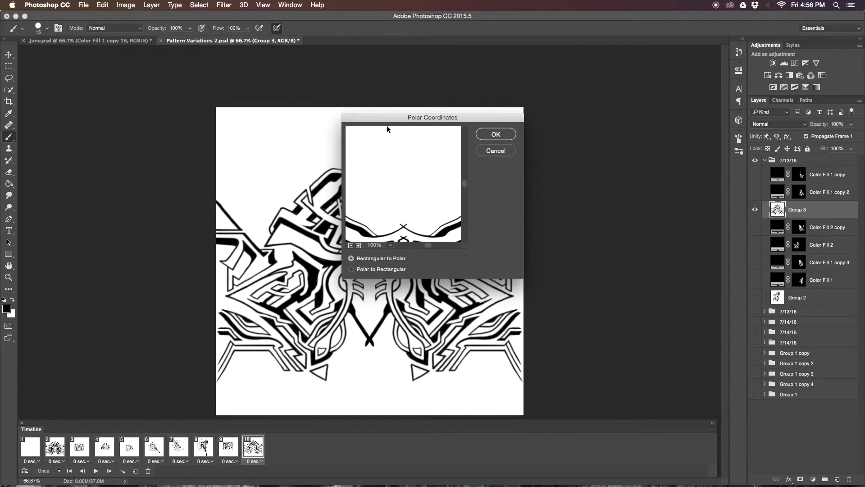
pyautogui.click(496, 134)
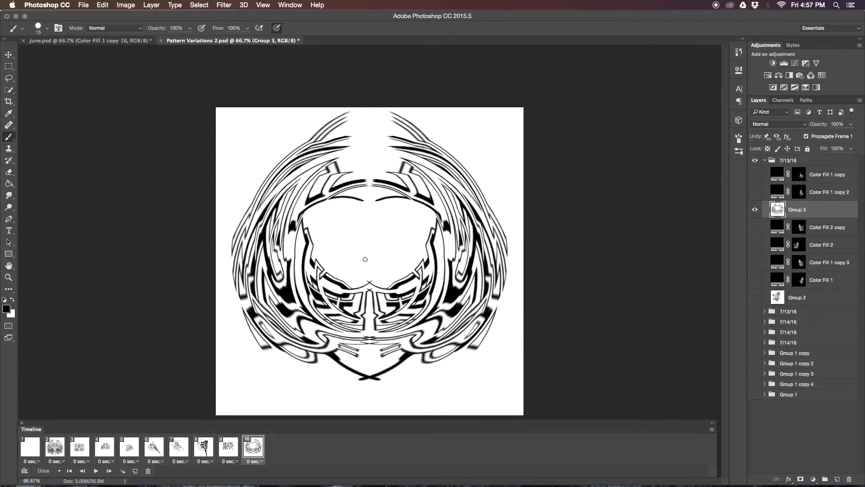
# Return to Illustrator and try uniform scaling from 76% upward on the smallest circle in the first column, accept 100%, and deselect it
pyautogui.press('super+Tab')
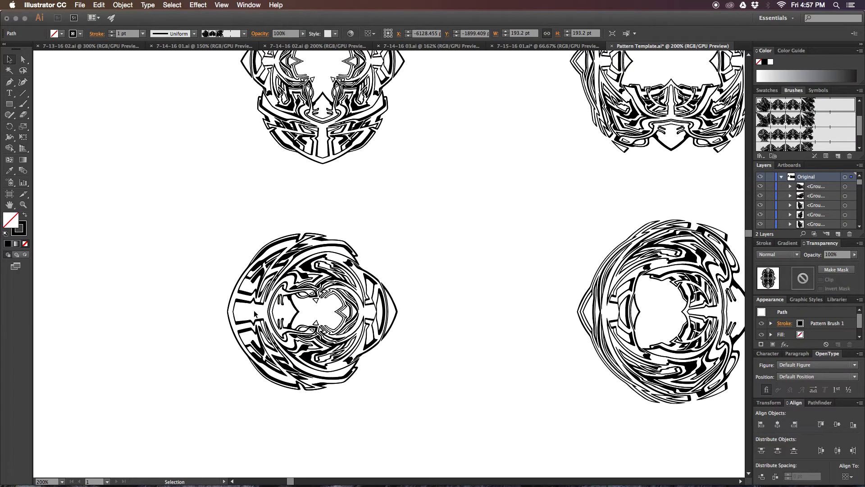
pyautogui.click(364, 261)
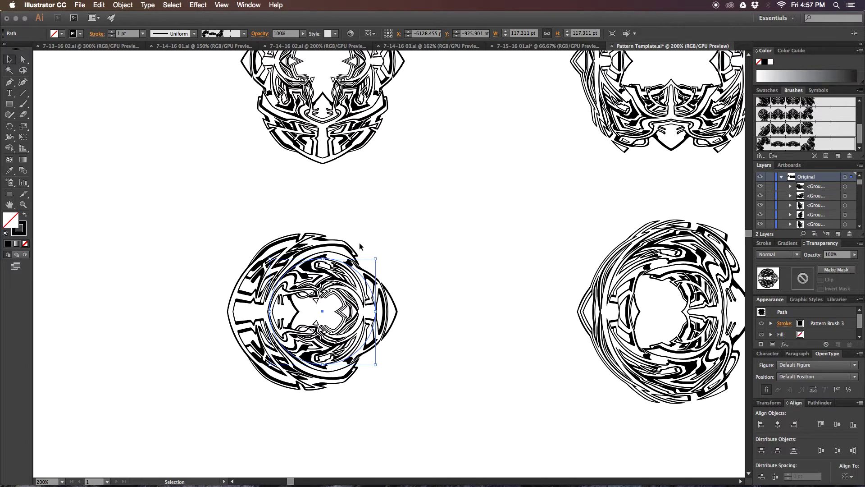
pyautogui.press('super+alt+s')
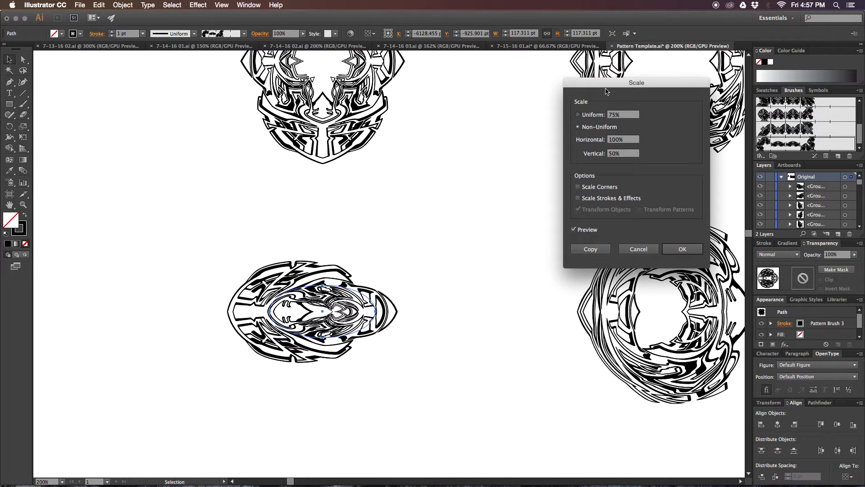
pyautogui.click(588, 115)
pyautogui.press('Up')
pyautogui.press('Up')
pyautogui.press('Up')
pyautogui.press('Up')
pyautogui.press('Up')
pyautogui.press('Up')
pyautogui.press('Up')
pyautogui.press('Up')
pyautogui.press('Up')
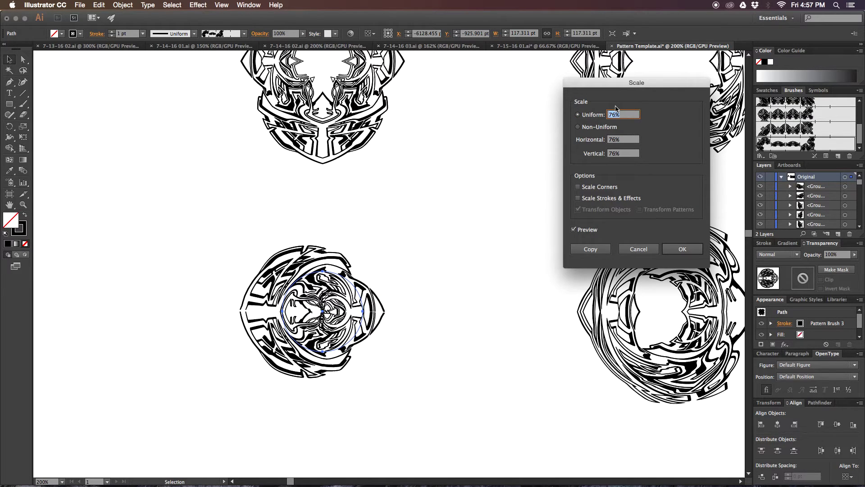
pyautogui.press('Up')
pyautogui.press('Up')
pyautogui.press('Up')
pyautogui.press('Up')
pyautogui.press('Up')
pyautogui.press('Up')
pyautogui.press('Up')
pyautogui.press('Up')
pyautogui.press('Up')
pyautogui.press('Up')
pyautogui.press('Up')
pyautogui.press('Up')
pyautogui.press('Up')
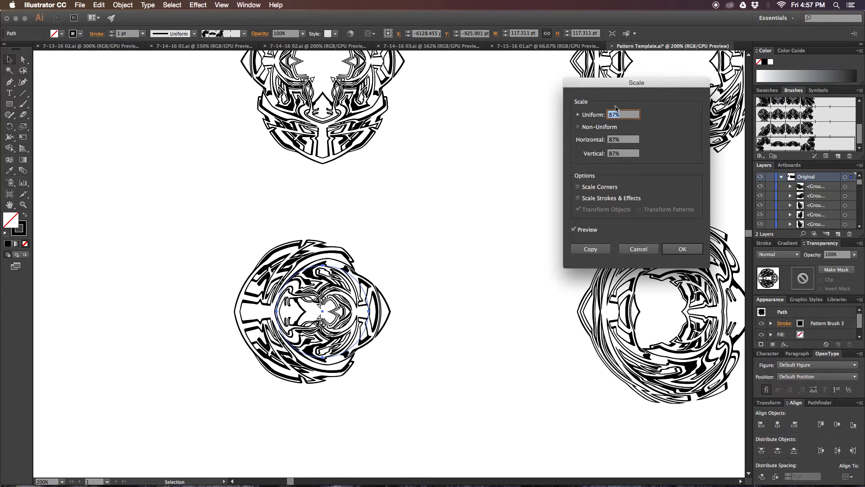
pyautogui.press('Down')
pyautogui.press('Down')
pyautogui.press('Down')
pyautogui.press('Down')
pyautogui.press('Down')
pyautogui.press('Down')
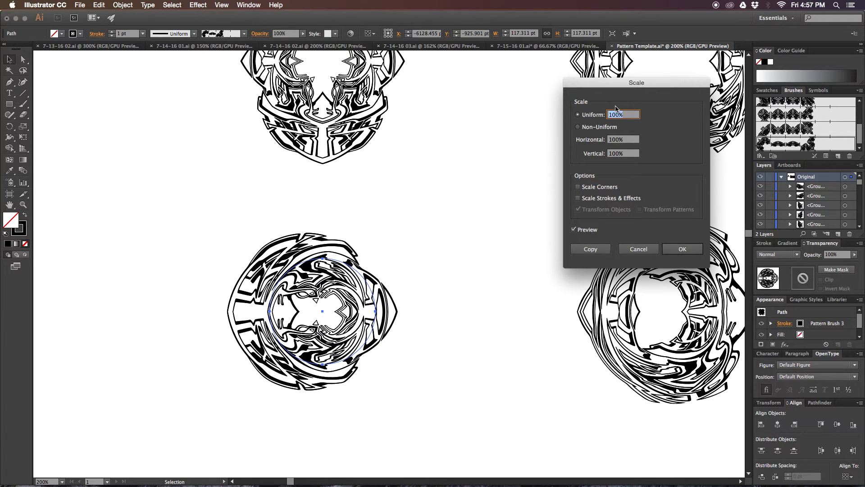
pyautogui.press('Up')
pyautogui.press('Up')
pyautogui.press('Up')
pyautogui.press('Up')
pyautogui.press('Up')
pyautogui.press('Up')
pyautogui.press('Up')
pyautogui.press('Up')
pyautogui.press('Up')
pyautogui.press('Up')
pyautogui.press('Up')
pyautogui.press('Up')
pyautogui.press('Up')
pyautogui.press('Up')
pyautogui.press('Up')
pyautogui.press('Up')
pyautogui.press('Up')
pyautogui.press('Up')
pyautogui.press('Up')
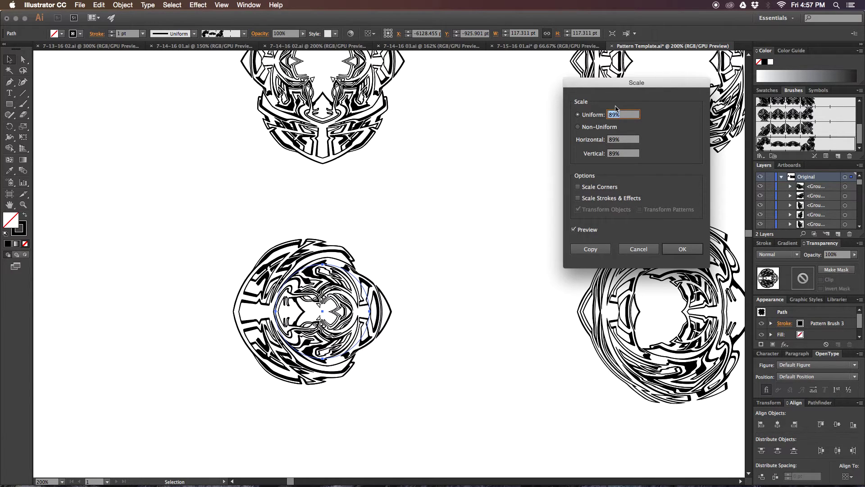
pyautogui.hotkey('shift', 'Down')
pyautogui.hotkey('shift', 'Down')
pyautogui.hotkey('shift', 'Down')
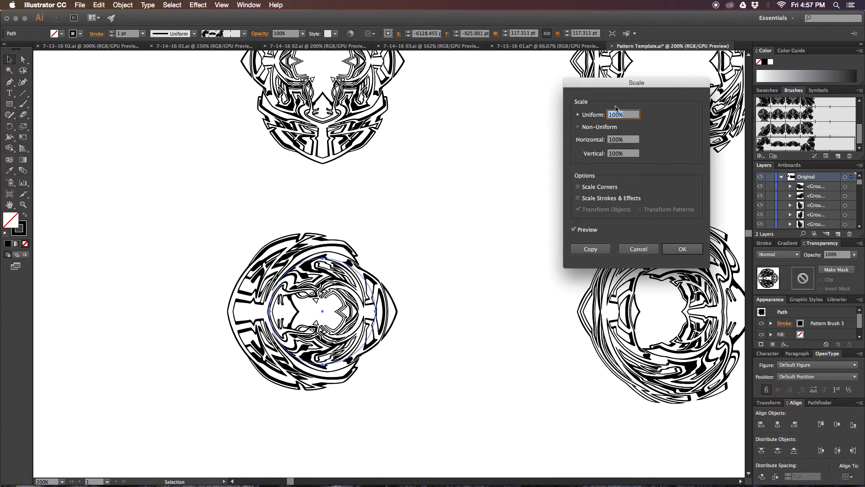
pyautogui.press('Return')
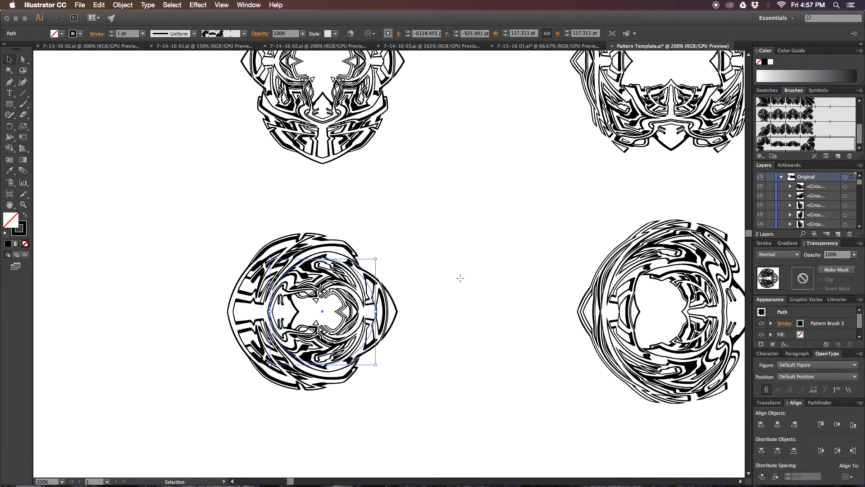
pyautogui.click(464, 278)
pyautogui.moveTo(465, 276); pyautogui.dragTo(354, 269)
pyautogui.press('super+minus')
pyautogui.press('super+minus')
pyautogui.press('super+minus')
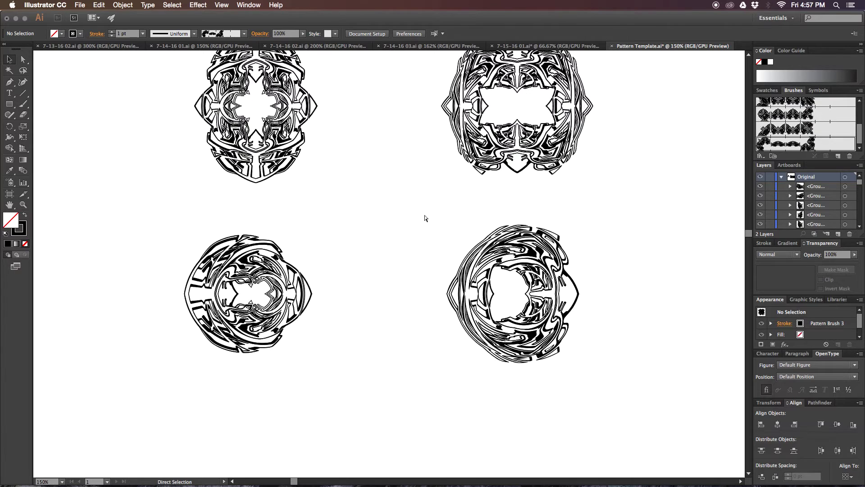
# Compare the two columns of pattern-brush mandalas across the circle sizes, from the largest row down to the smallest
pyautogui.moveTo(533, 120); pyautogui.dragTo(444, 308)
pyautogui.moveTo(411, 255); pyautogui.dragTo(475, 249)
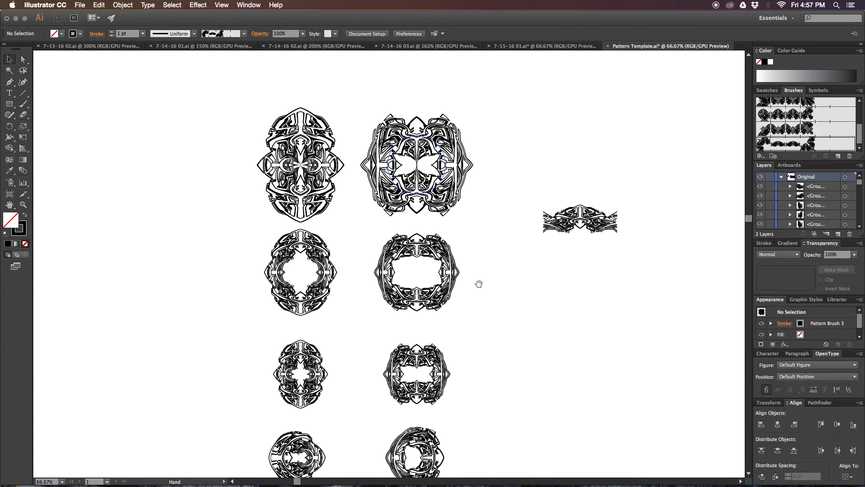
pyautogui.scroll(5, 479, 283)
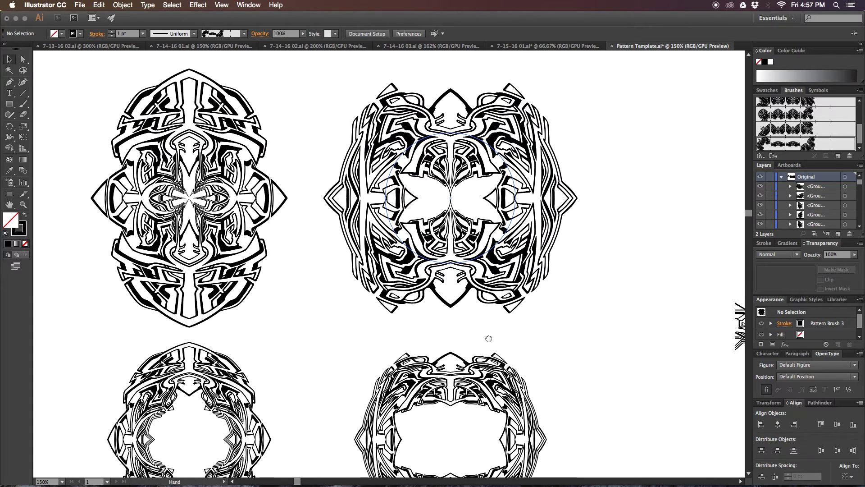
pyautogui.scroll(-10, 488, 338)
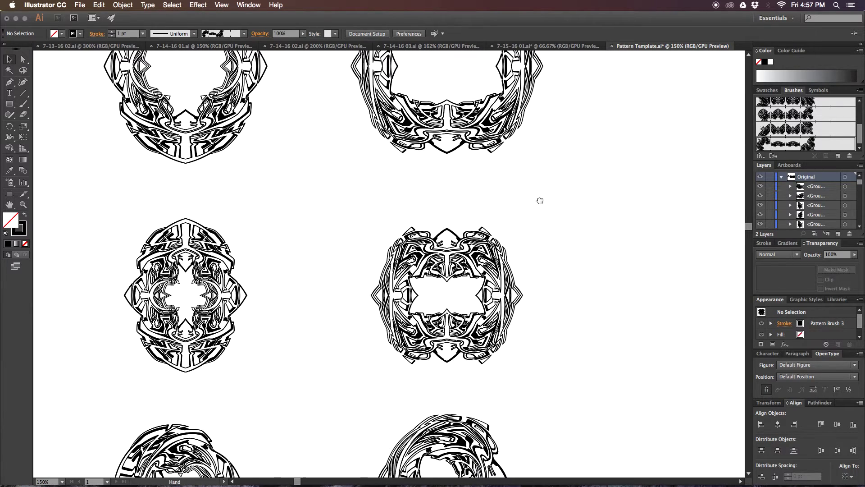
pyautogui.hscroll(-2, 540, 201)
pyautogui.scroll(-1, 540, 200)
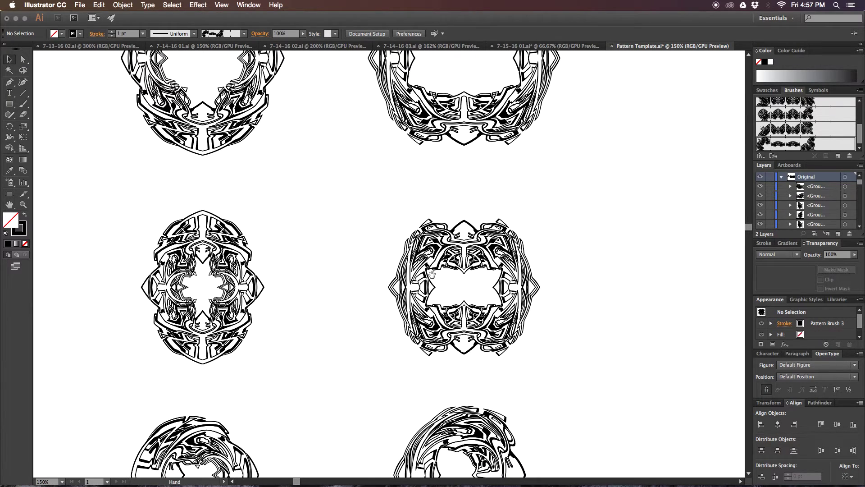
pyautogui.scroll(4, 502, 199)
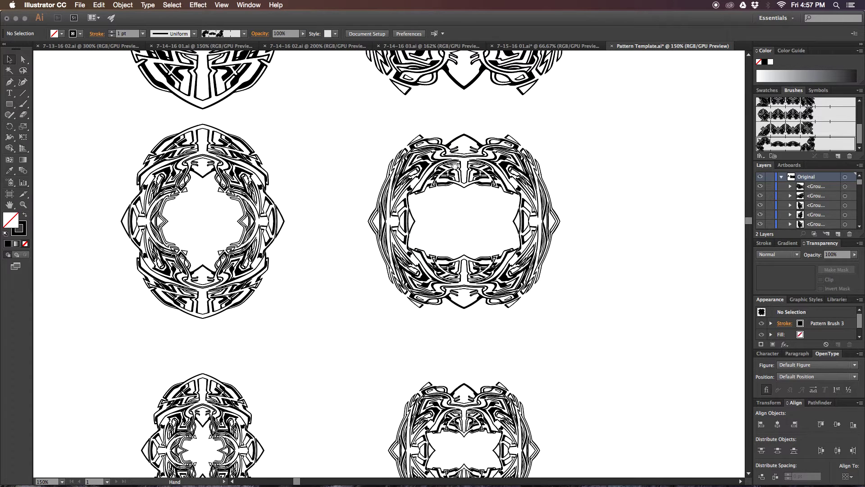
pyautogui.scroll(-4, 482, 268)
pyautogui.moveTo(499, 193); pyautogui.dragTo(520, 165)
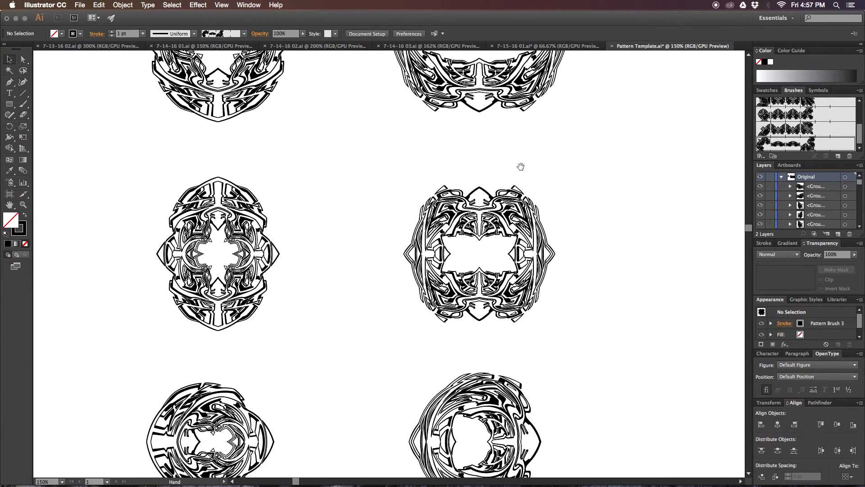
# Place a copy of the two third-row mandalas in the empty space beside the mandala columns
pyautogui.moveTo(120, 162); pyautogui.dragTo(536, 306)
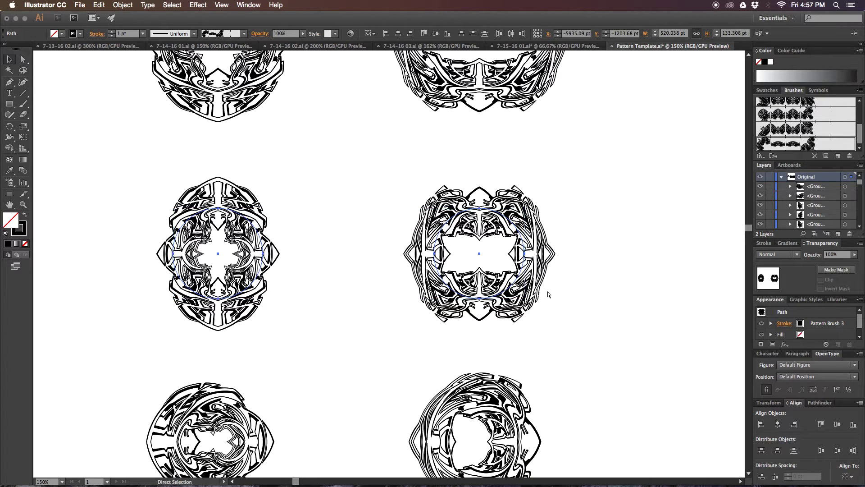
pyautogui.moveTo(637, 365); pyautogui.dragTo(325, 208)
pyautogui.moveTo(510, 264); pyautogui.dragTo(368, 227)
pyautogui.press('super+z')
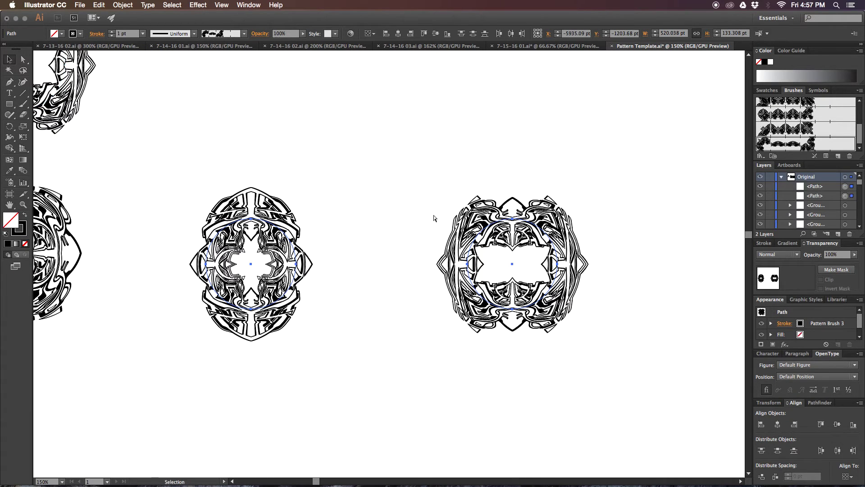
pyautogui.press('v')
# Expand the appearance of the two copied mandalas and deselect them
pyautogui.click(122, 5)
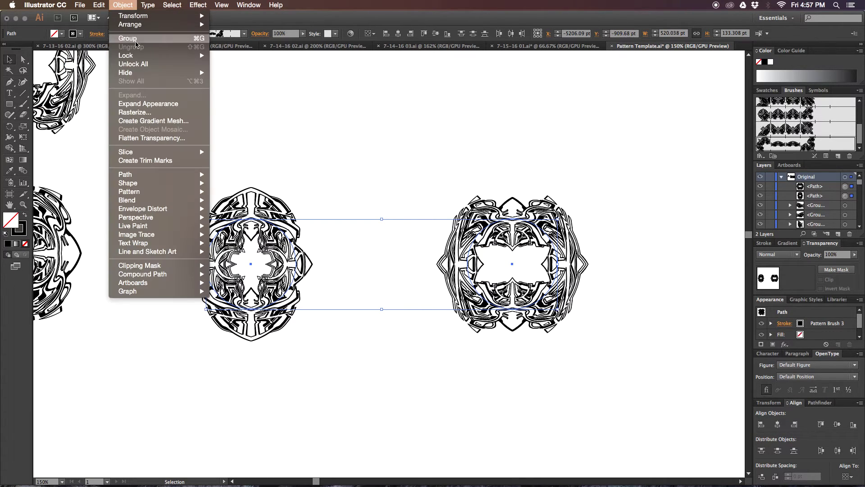
pyautogui.click(153, 104)
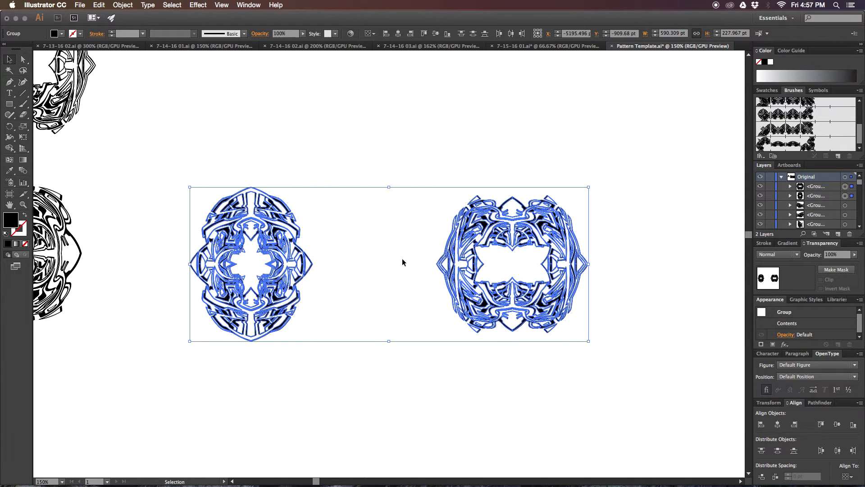
pyautogui.hscroll(-5, 401, 258)
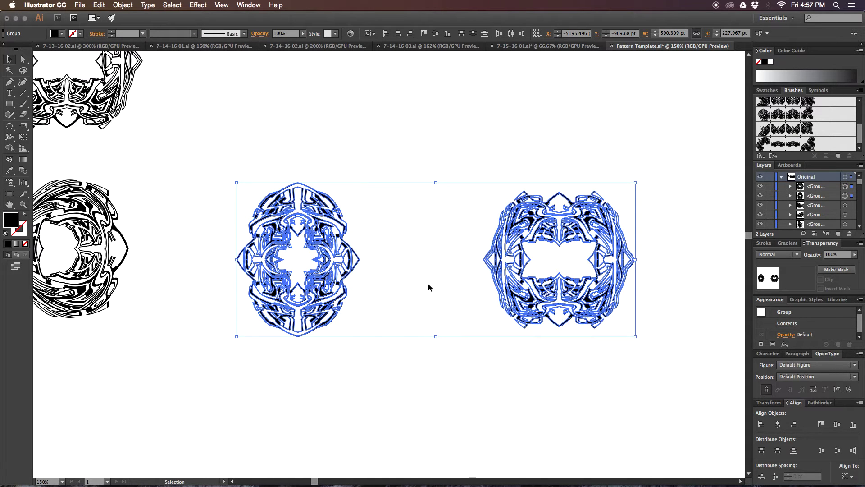
pyautogui.click(388, 302)
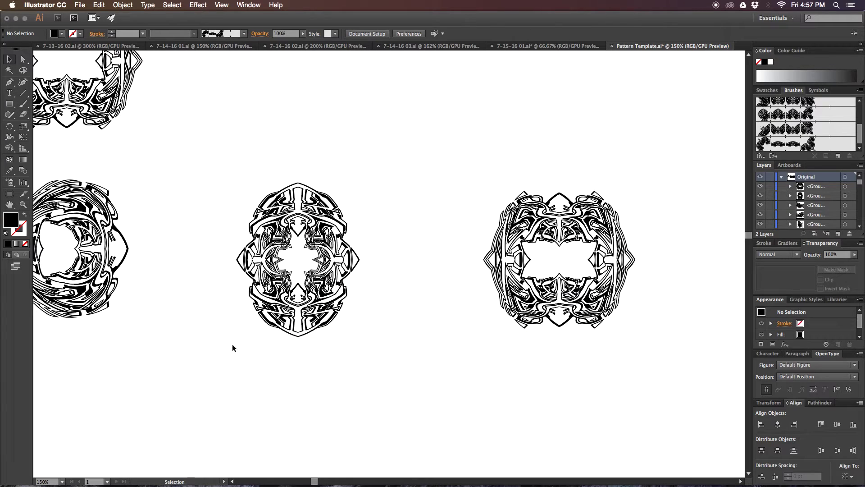
# Try ungrouping both expanded mandalas down to their individual pieces, and undo the ungrouping
pyautogui.moveTo(208, 363); pyautogui.dragTo(644, 230)
pyautogui.press('super')
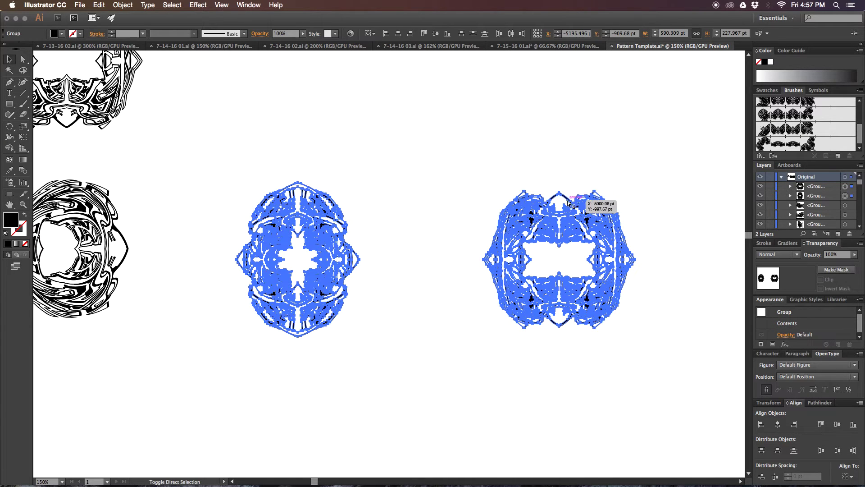
pyautogui.press('super+shift+g')
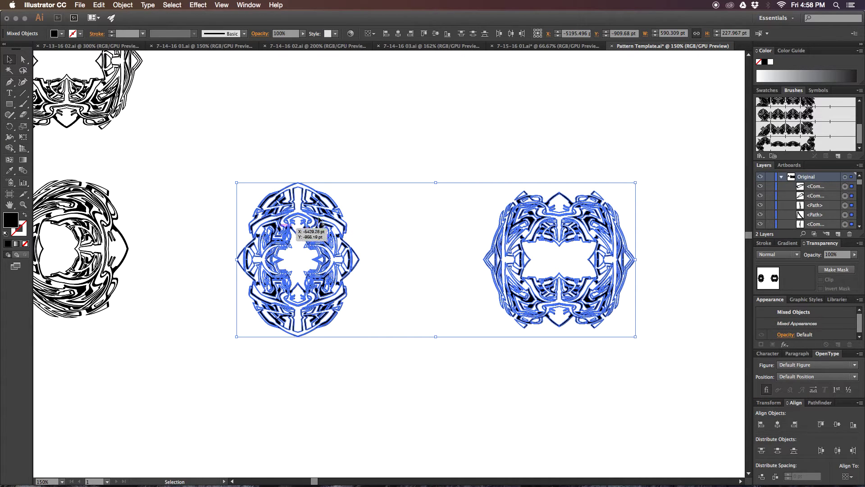
pyautogui.click(281, 340)
pyautogui.click(276, 332)
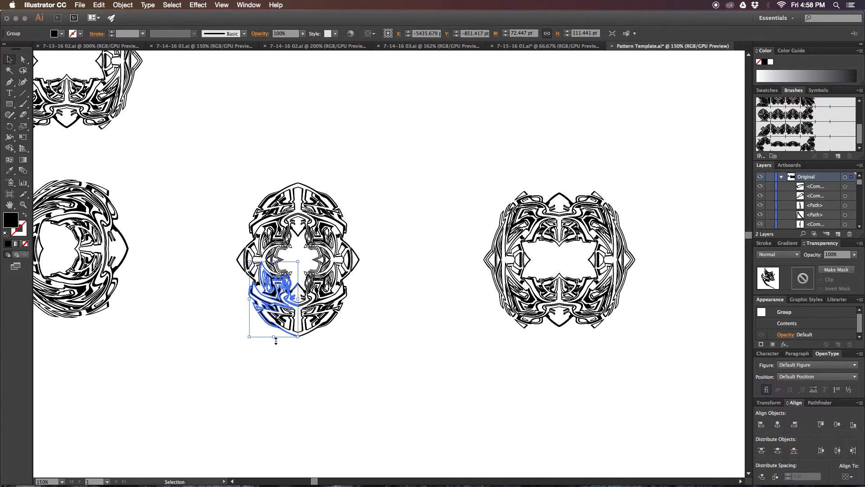
pyautogui.press('super+z')
pyautogui.press('super+z')
pyautogui.press('super+z')
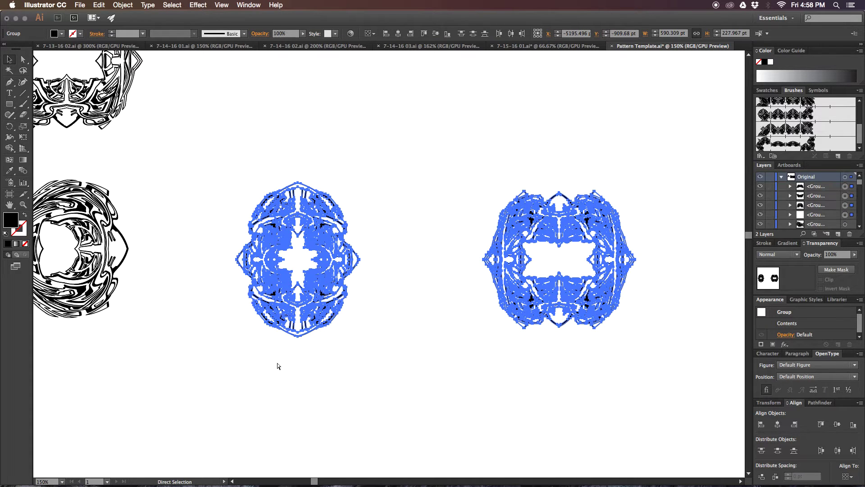
pyautogui.press('super+z')
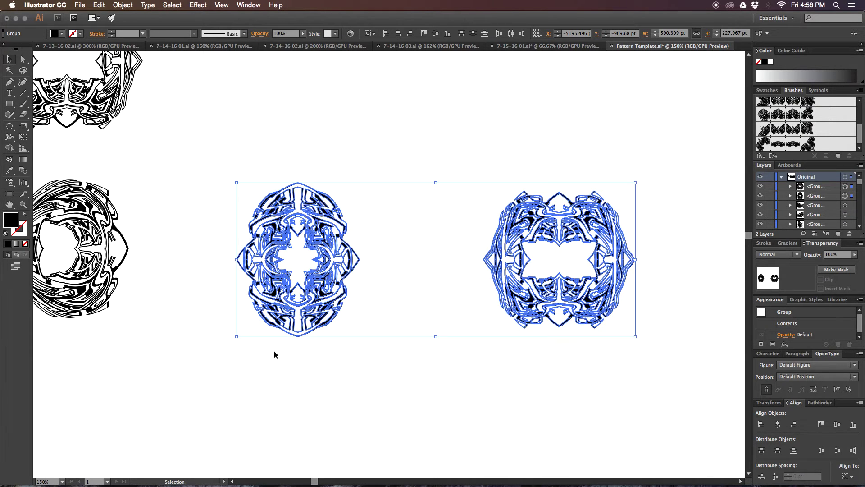
# Ungroup both expanded mandalas twice, separating each into its four quarter groups
pyautogui.press('super+shift+g')
pyautogui.click(271, 355)
pyautogui.click(279, 317)
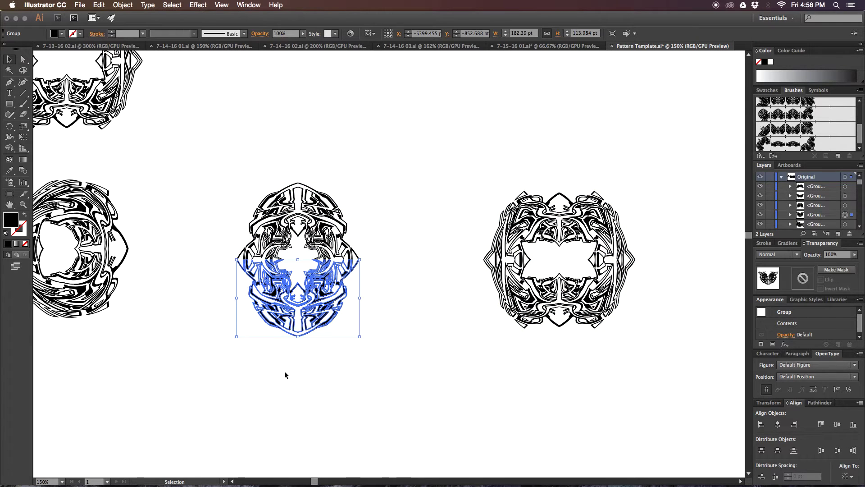
pyautogui.click(270, 232)
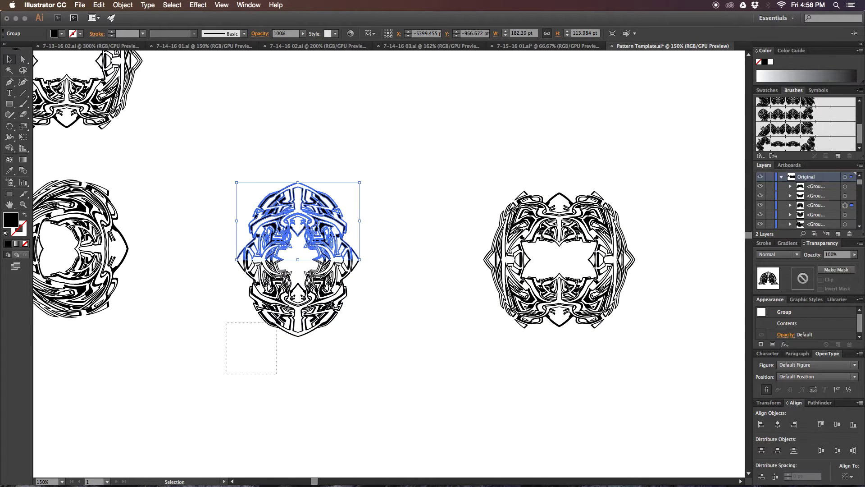
pyautogui.moveTo(332, 305); pyautogui.dragTo(645, 202)
pyautogui.press('super+shift+g')
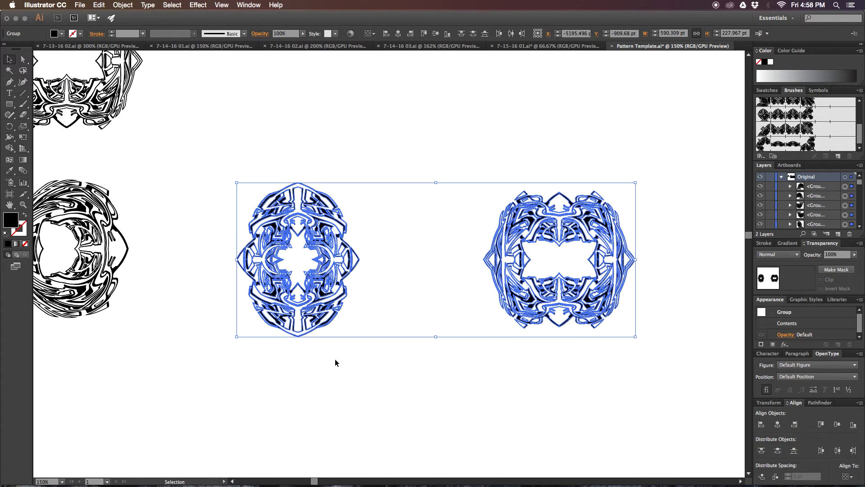
pyautogui.click(335, 362)
pyautogui.click(270, 284)
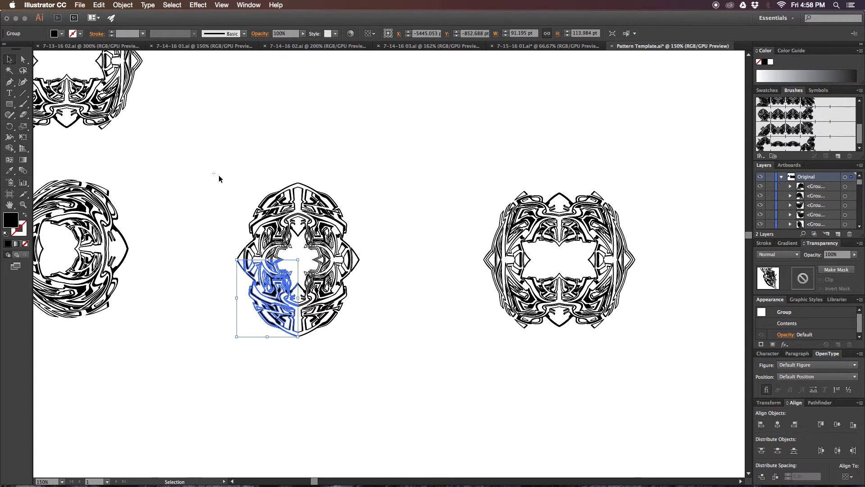
# Copy the left halves of both expanded mandalas straight down into the space below the originals
pyautogui.moveTo(218, 176); pyautogui.dragTo(639, 253)
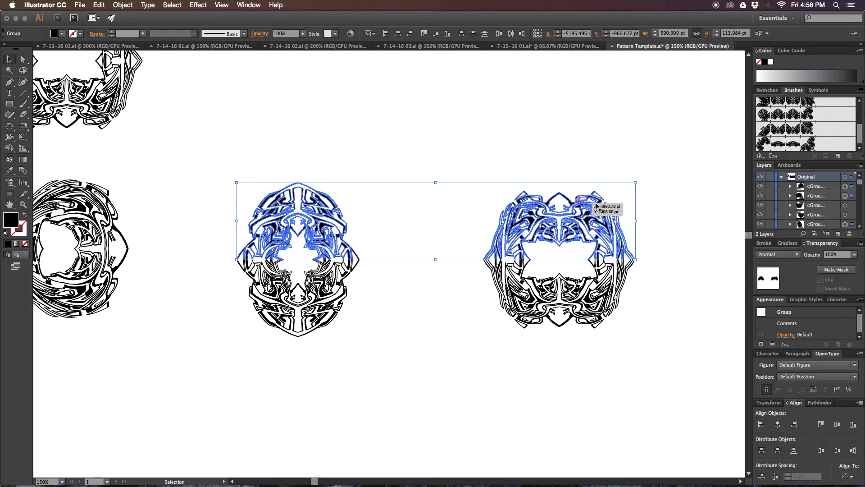
pyautogui.moveTo(283, 230); pyautogui.dragTo(284, 229)
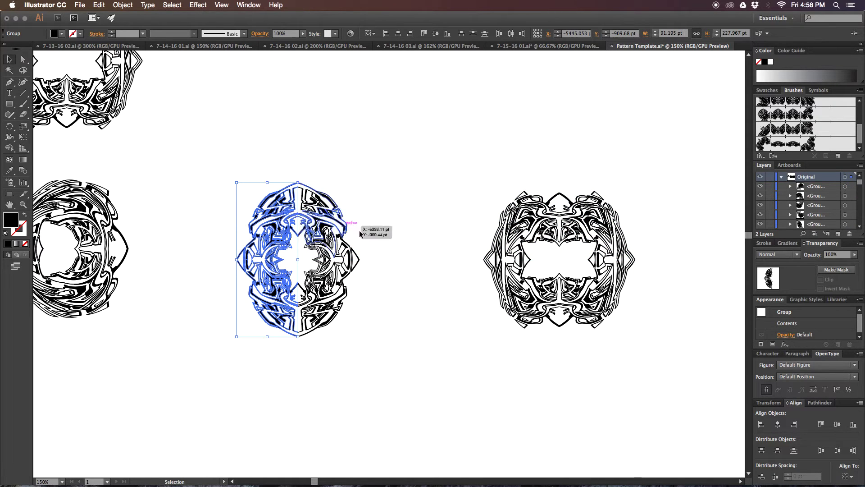
pyautogui.moveTo(472, 144); pyautogui.dragTo(520, 347)
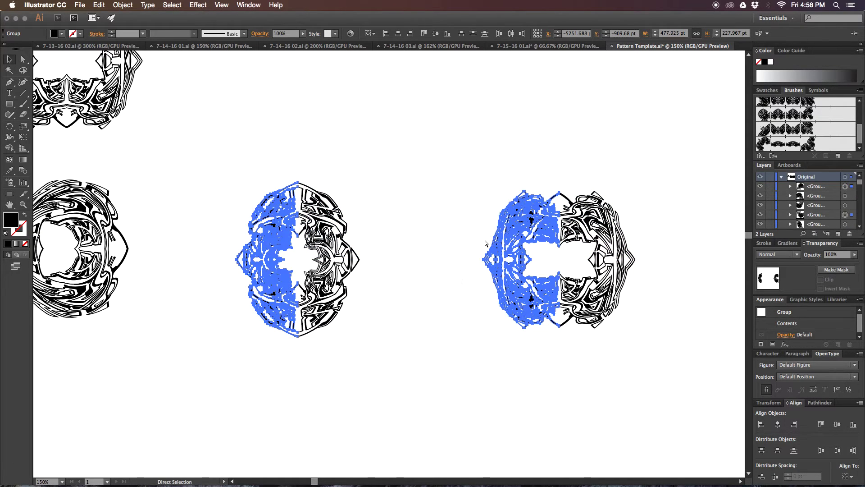
pyautogui.moveTo(485, 243); pyautogui.dragTo(529, 393)
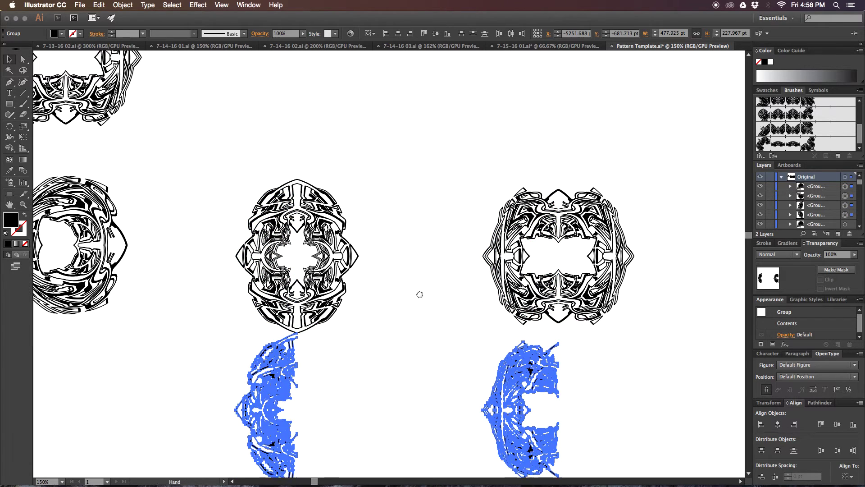
pyautogui.moveTo(419, 294); pyautogui.dragTo(418, 222)
# Rotate the copied left halves by -90°
pyautogui.press('super+alt+s')
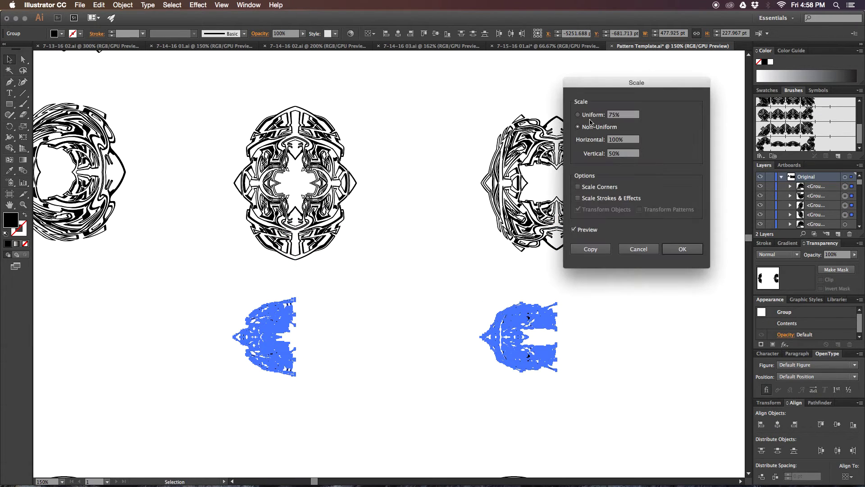
pyautogui.click(643, 251)
pyautogui.press('super+alt+r')
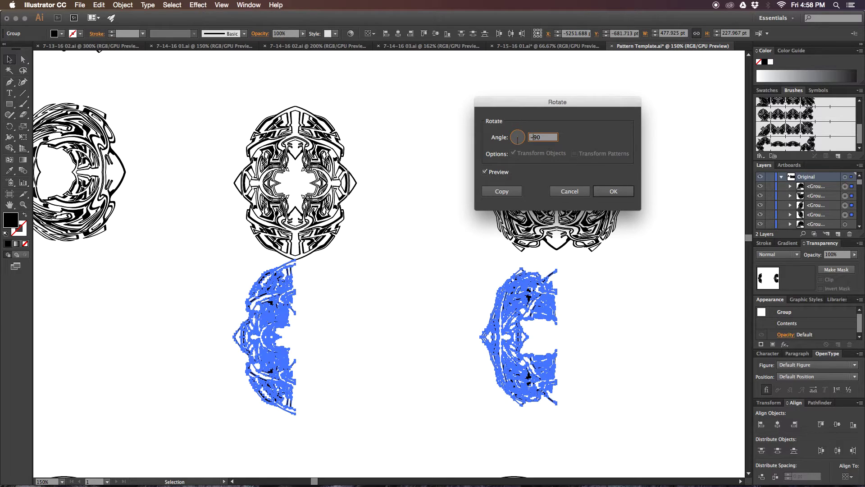
pyautogui.write('-90')
pyautogui.press('Return')
# Position each rotated half beneath the expanded mandala it was copied from
pyautogui.moveTo(501, 305); pyautogui.dragTo(507, 235)
pyautogui.click(521, 208)
pyautogui.moveTo(457, 142); pyautogui.dragTo(348, 256)
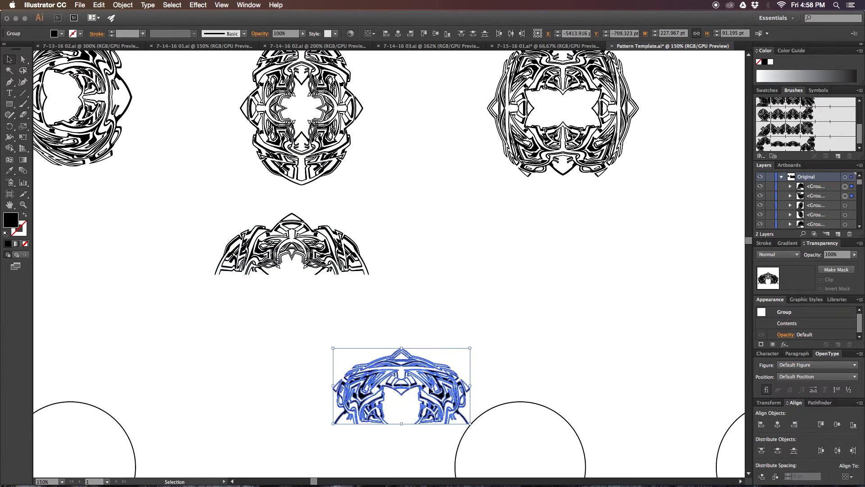
pyautogui.moveTo(344, 350); pyautogui.dragTo(503, 234)
pyautogui.moveTo(433, 152); pyautogui.dragTo(449, 273)
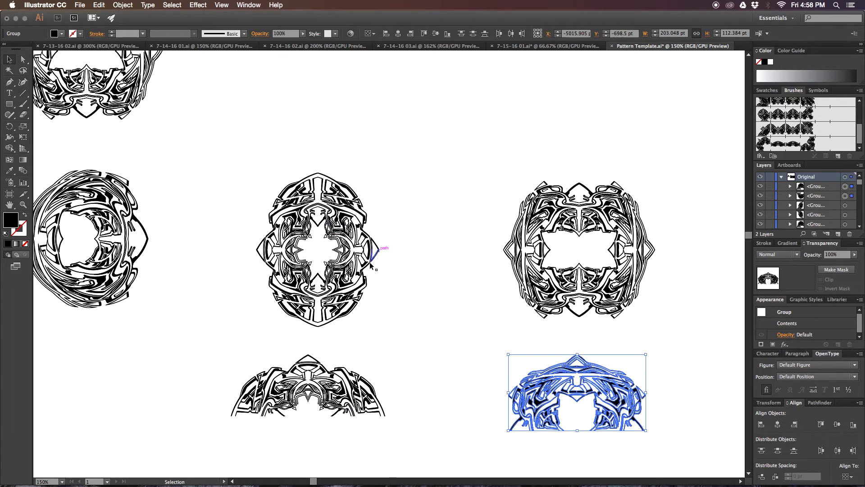
# Delete the lower halves of both expanded mandalas, keeping only the upper halves
pyautogui.moveTo(420, 323); pyautogui.dragTo(693, 350)
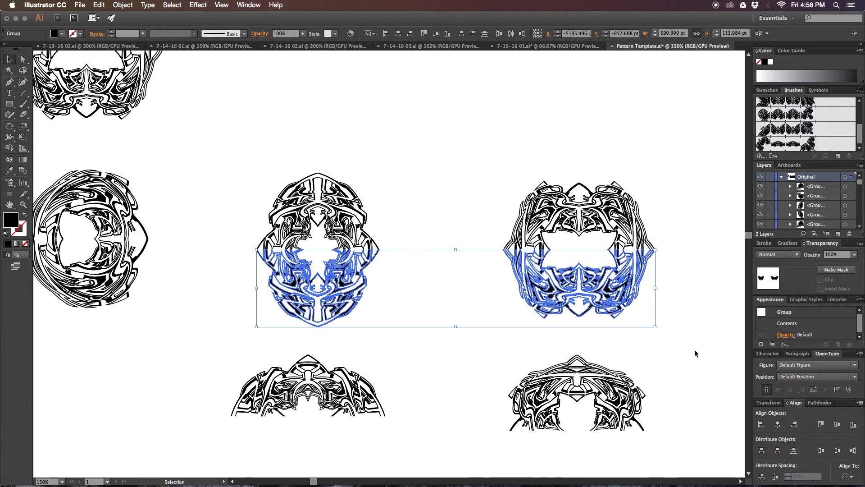
pyautogui.press('Delete')
pyautogui.moveTo(402, 287); pyautogui.dragTo(396, 255)
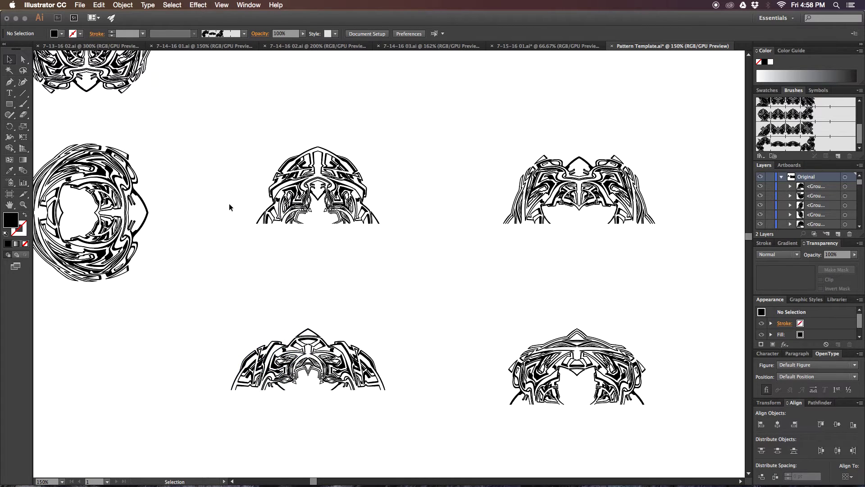
# Move the upper half and the rotated half of the first mandala left, closer to the rows of plain circles
pyautogui.moveTo(229, 212); pyautogui.dragTo(393, 389)
pyautogui.moveTo(355, 315); pyautogui.dragTo(481, 212)
pyautogui.press('super+minus')
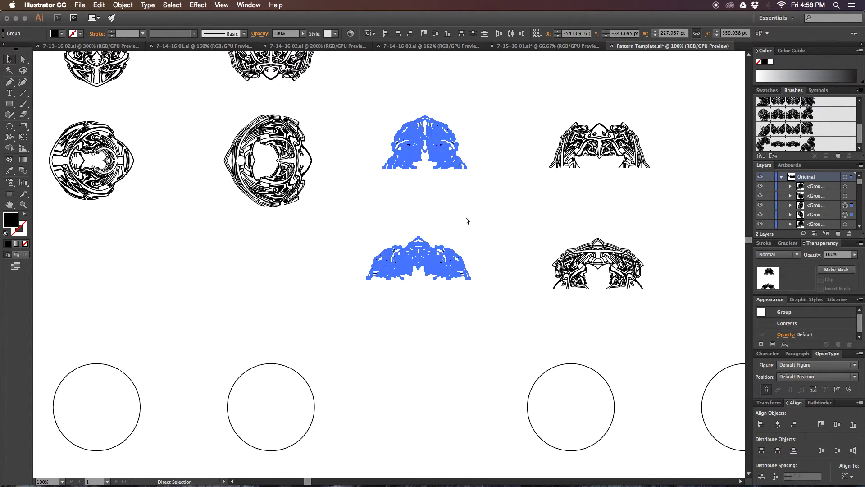
pyautogui.press('super+minus')
pyautogui.moveTo(370, 243); pyautogui.dragTo(601, 199)
pyautogui.moveTo(604, 91); pyautogui.dragTo(664, 137)
pyautogui.moveTo(651, 140); pyautogui.dragTo(145, 223)
pyautogui.moveTo(599, 193); pyautogui.dragTo(228, 244)
# Place the second mandala's two halves above separate column pairs of plain circles, with the rotated half farther right, and deselect
pyautogui.hscroll(5, 334, 182)
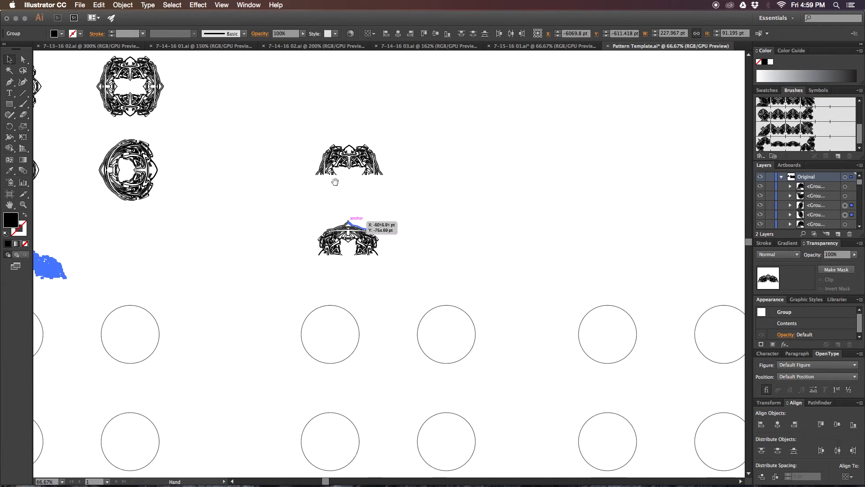
pyautogui.moveTo(373, 232); pyautogui.dragTo(661, 236)
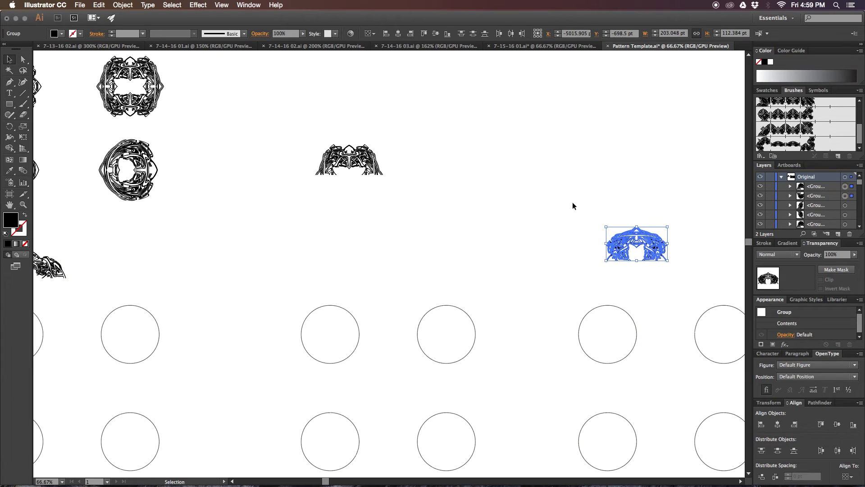
pyautogui.moveTo(379, 177); pyautogui.dragTo(383, 180)
pyautogui.moveTo(361, 153); pyautogui.dragTo(345, 251)
pyautogui.click(307, 158)
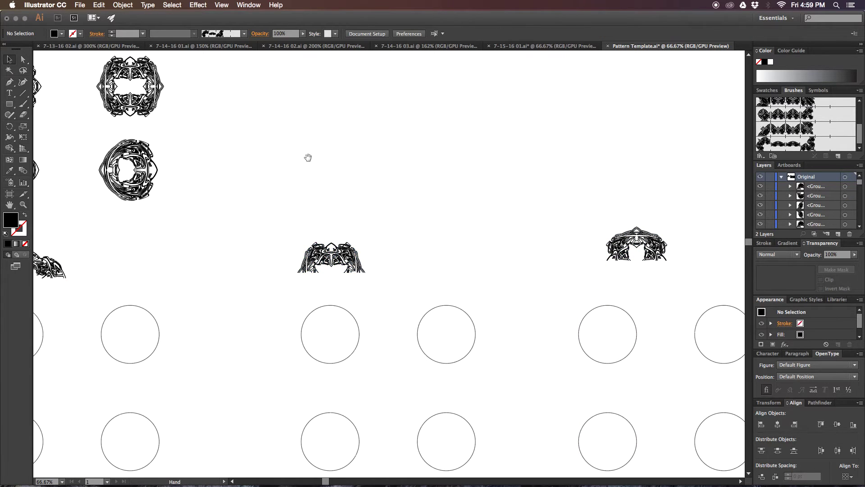
# Select and copy the small black rectangle beside the empty outlined one above the black-barred template rows
pyautogui.moveTo(113, 203); pyautogui.dragTo(380, 193)
pyautogui.hscroll(-5, 380, 193)
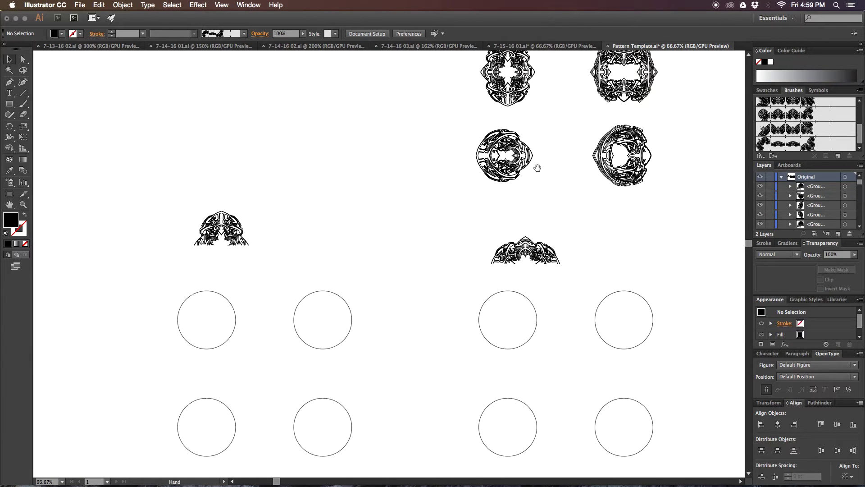
pyautogui.moveTo(519, 259); pyautogui.dragTo(579, 239)
pyautogui.moveTo(481, 218); pyautogui.dragTo(303, 276)
pyautogui.press('super+minus')
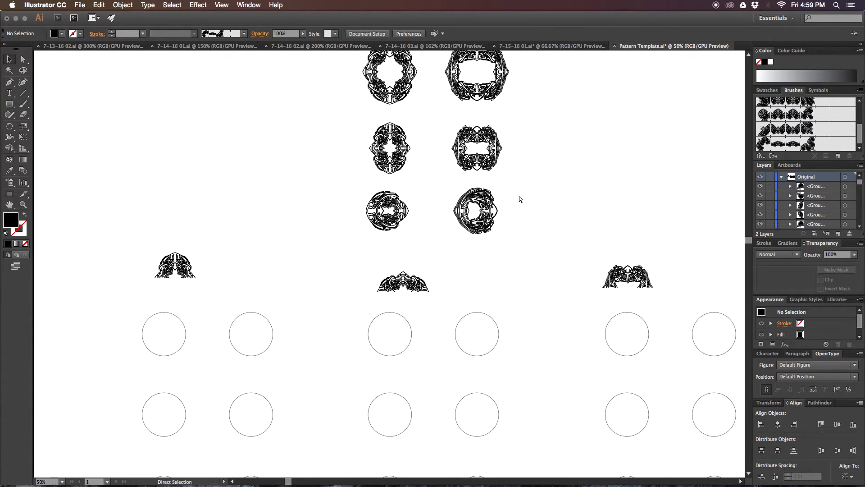
pyautogui.moveTo(577, 194); pyautogui.dragTo(294, 288)
pyautogui.hscroll(10, 569, 214)
pyautogui.scroll(3, 569, 214)
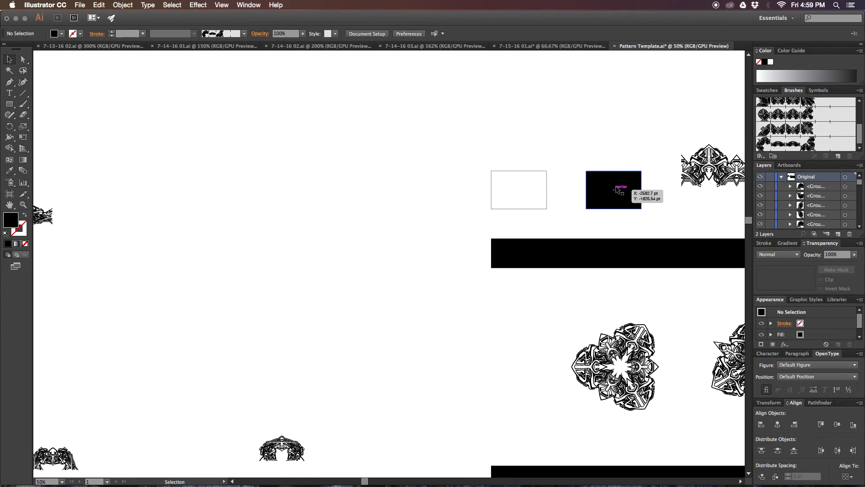
pyautogui.click(611, 195)
# Paste a copy of the black rectangle beside the half ornament above the leftmost columns of plain circles
pyautogui.scroll(-5, 362, 287)
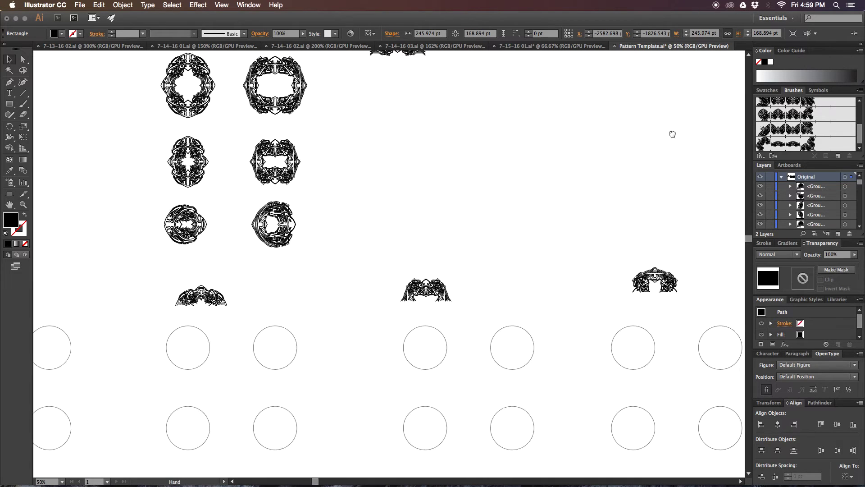
pyautogui.hscroll(-14, 460, 215)
pyautogui.press('super+equal')
pyautogui.press('super+equal')
pyautogui.press('super+equal')
pyautogui.press('super+equal')
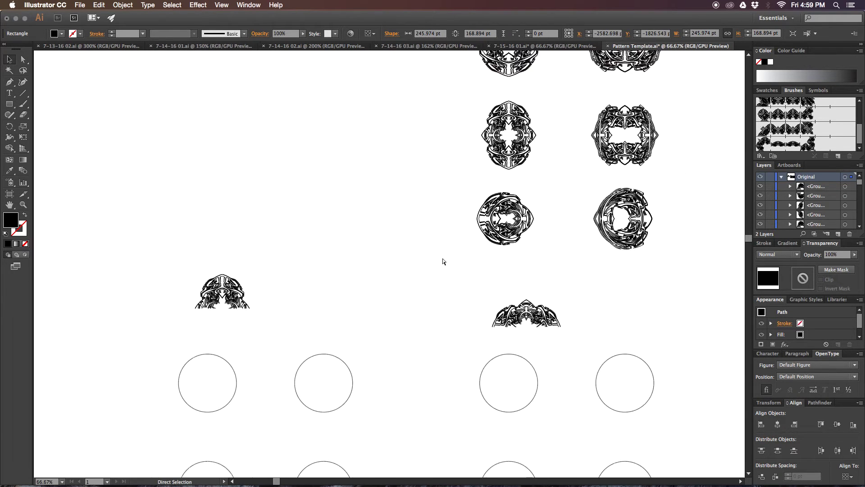
pyautogui.moveTo(336, 283); pyautogui.dragTo(639, 166)
pyautogui.moveTo(479, 204); pyautogui.dragTo(460, 237)
pyautogui.press('super+v')
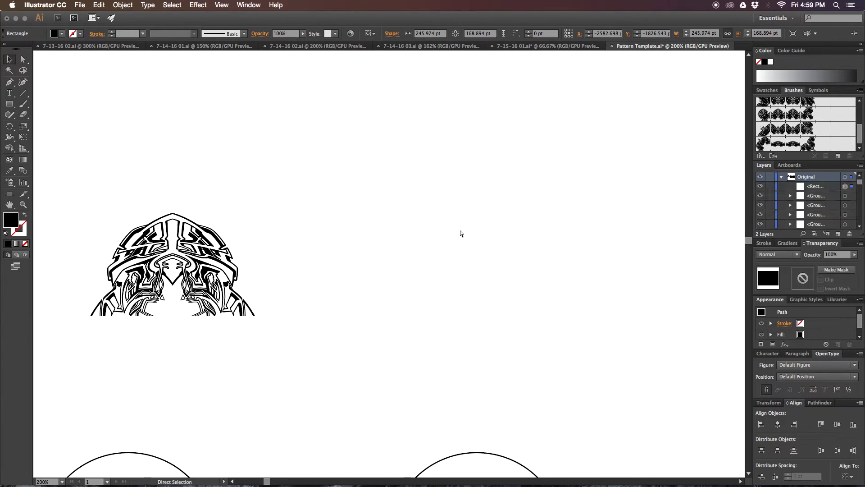
pyautogui.hscroll(-4, 446, 168)
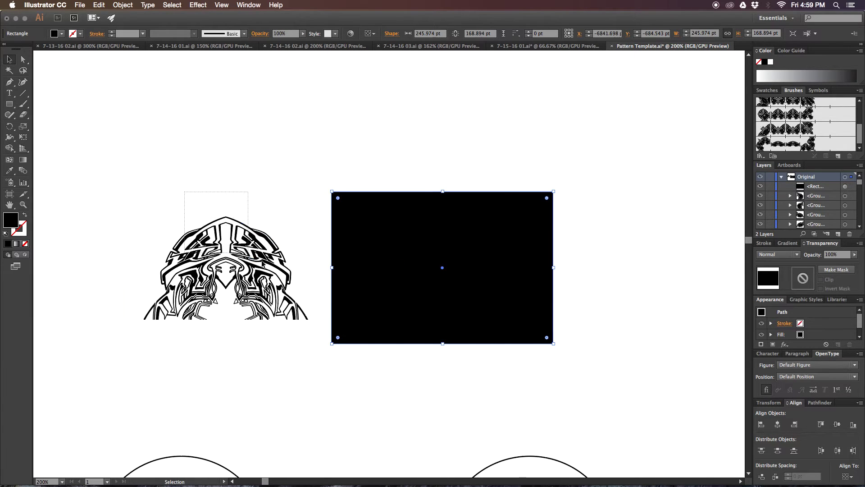
# Place the half ornament over the black rectangle and align both by their horizontal and vertical centres
pyautogui.click(262, 262)
pyautogui.moveTo(250, 254); pyautogui.dragTo(432, 253)
pyautogui.keyDown('shift'); pyautogui.click(416, 203); pyautogui.keyUp('shift')
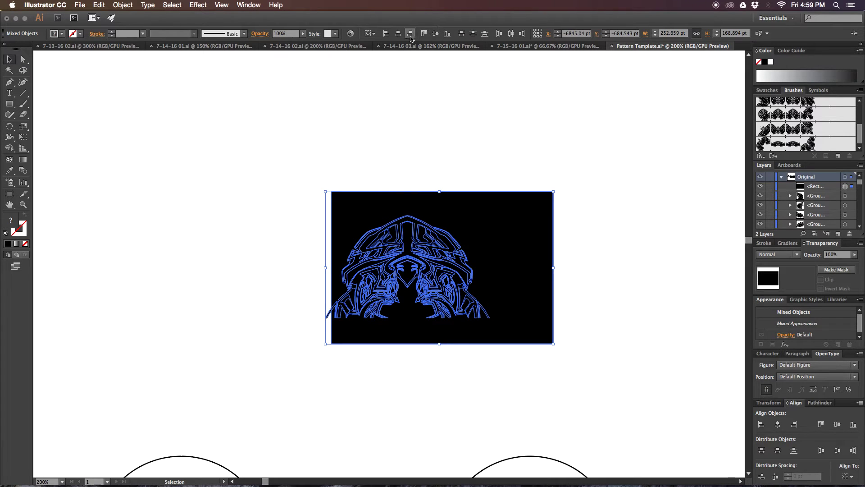
pyautogui.click(399, 34)
pyautogui.click(436, 36)
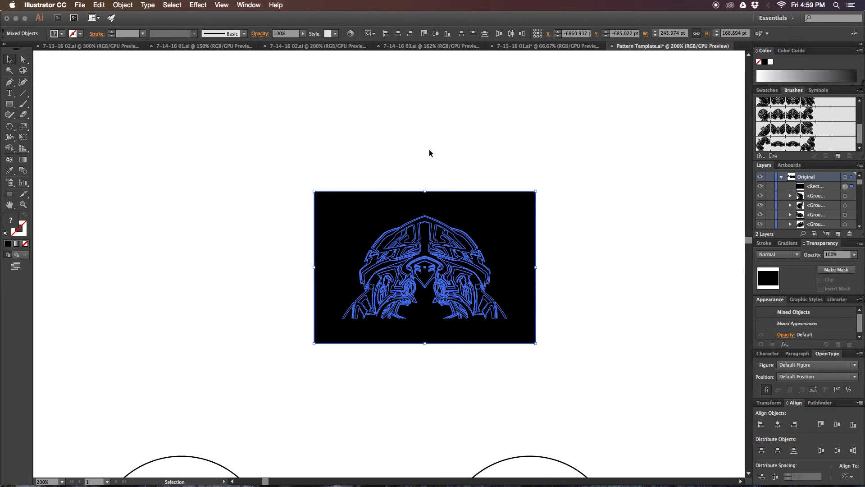
# Scale the half ornament proportionally about its centre to match the black rectangle's width, and deselect it
pyautogui.keyDown('shift'); pyautogui.click(471, 215); pyautogui.keyUp('shift')
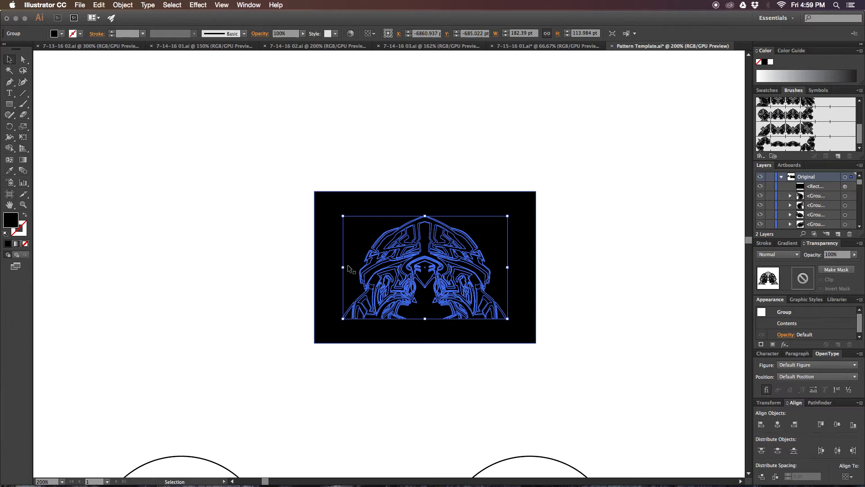
pyautogui.moveTo(343, 268); pyautogui.dragTo(316, 268)
pyautogui.click(359, 369)
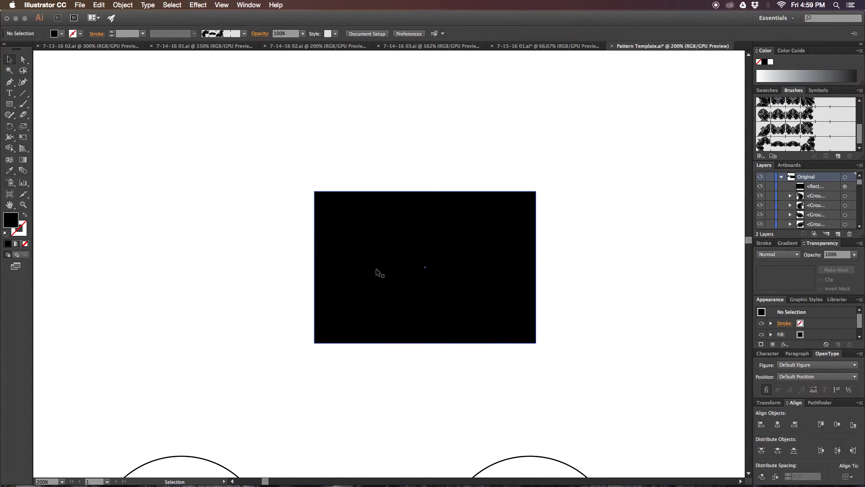
# Move the black rectangle above the half ornament, and shift the ornament down and left into clear space
pyautogui.moveTo(379, 270); pyautogui.dragTo(403, 81)
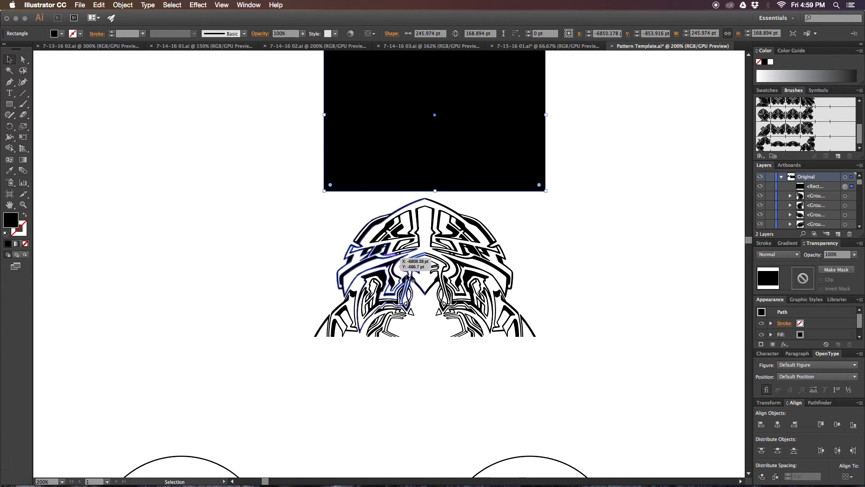
pyautogui.press('space')
pyautogui.moveTo(548, 247); pyautogui.dragTo(531, 160)
pyautogui.click(583, 173)
pyautogui.press('space')
pyautogui.moveTo(379, 170); pyautogui.dragTo(194, 215)
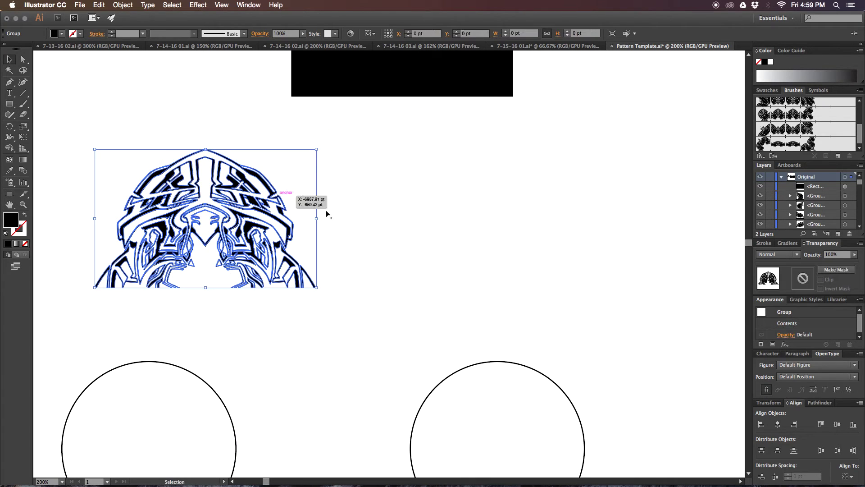
# Create a pattern brush from both halves of the enlarged ornament, using Auto-Between for the outer and inner corner tiles
pyautogui.click(370, 206)
pyautogui.moveTo(354, 175); pyautogui.dragTo(168, 317)
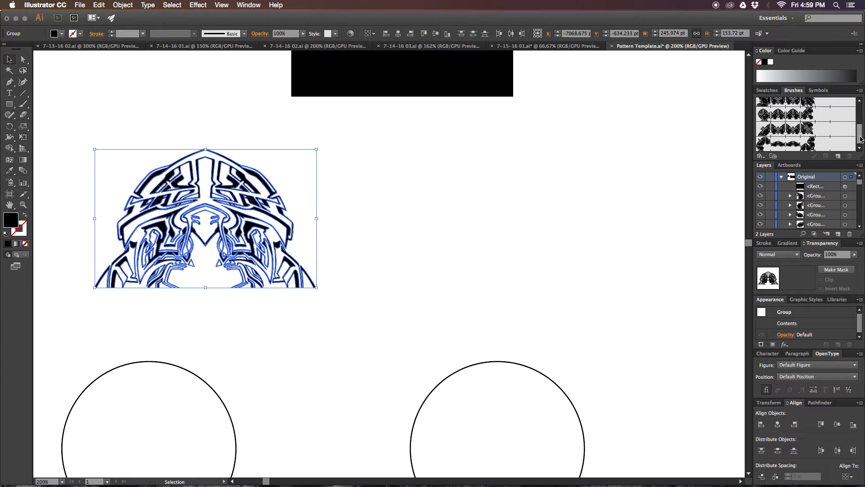
pyautogui.moveTo(860, 139); pyautogui.dragTo(859, 134)
pyautogui.click(837, 155)
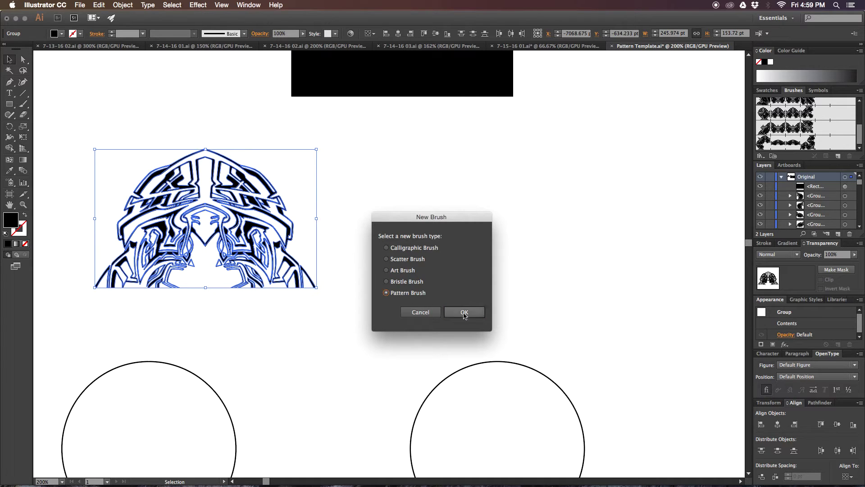
pyautogui.click(464, 312)
pyautogui.click(315, 216)
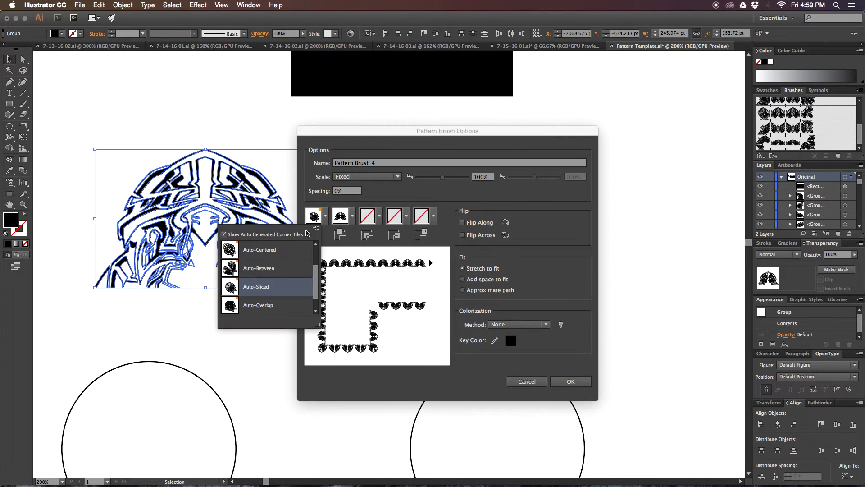
pyautogui.click(261, 283)
pyautogui.click(365, 219)
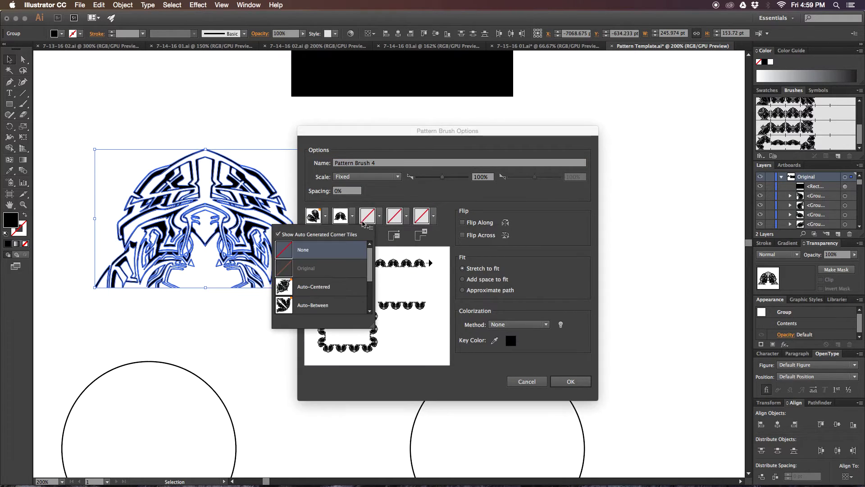
pyautogui.click(327, 306)
pyautogui.click(571, 381)
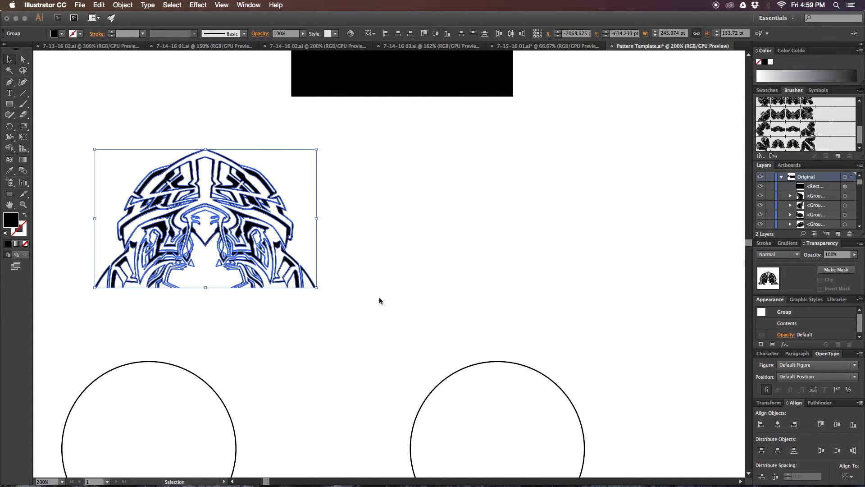
# Move the ornament's left half against the outer side of its right half, and select both pieces
pyautogui.click(336, 184)
pyautogui.moveTo(302, 233); pyautogui.dragTo(414, 231)
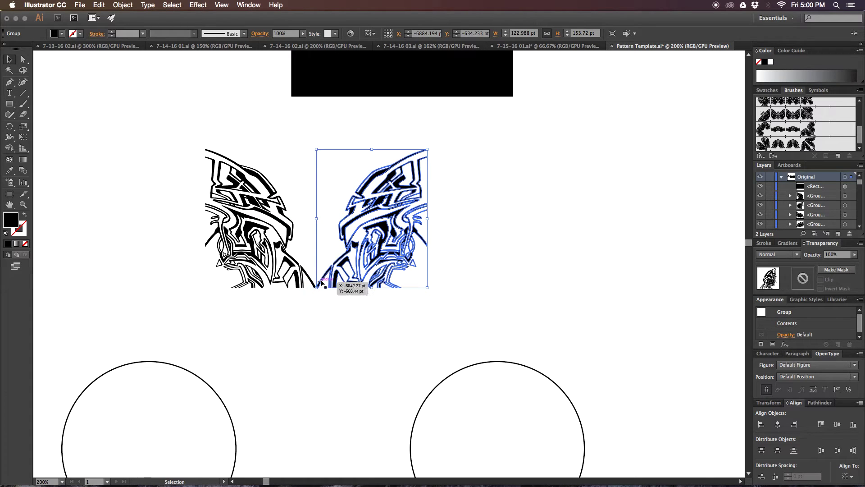
pyautogui.moveTo(287, 309); pyautogui.dragTo(686, 164)
# Create a pattern brush from the swapped ornament halves, using Auto-Between for the outer and inner corner tiles
pyautogui.click(837, 155)
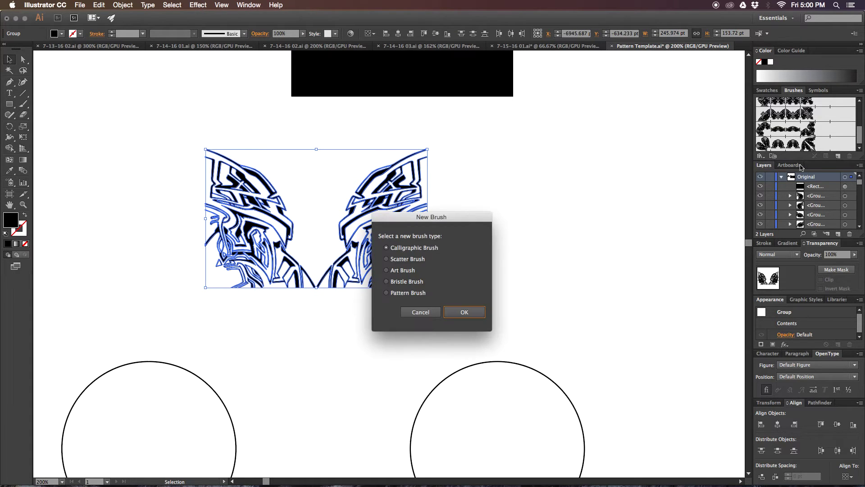
pyautogui.click(464, 311)
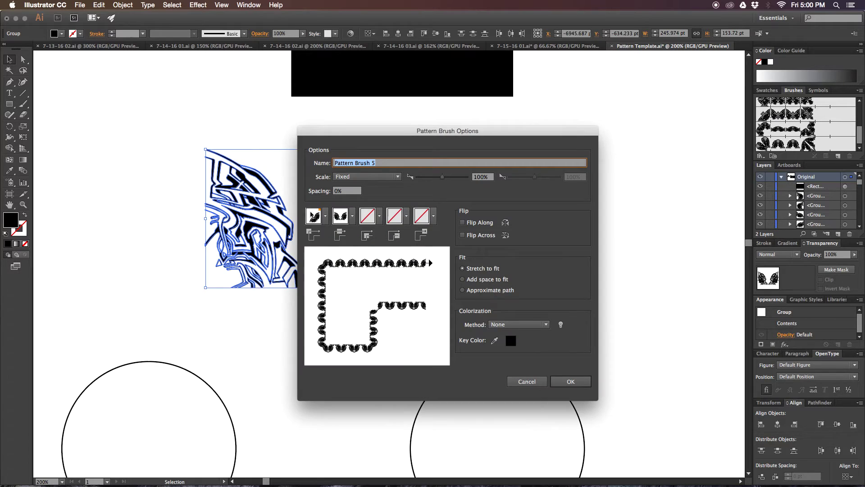
pyautogui.click(314, 216)
pyautogui.click(255, 275)
pyautogui.click(366, 217)
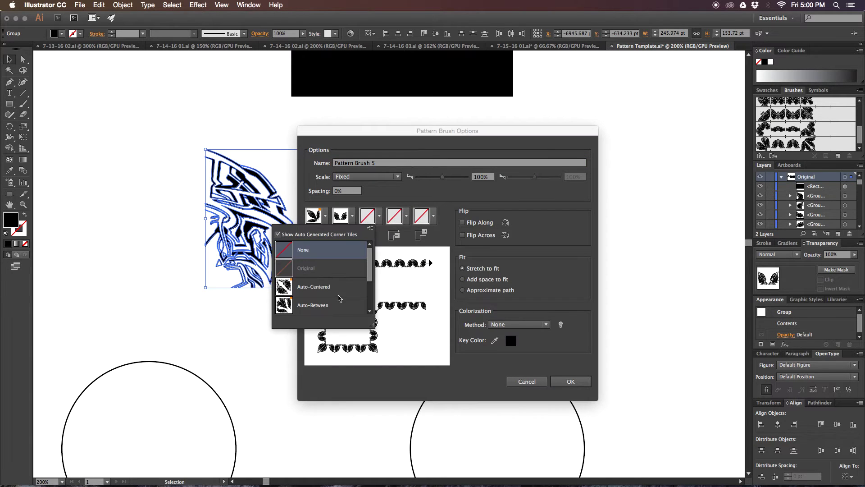
pyautogui.click(337, 310)
pyautogui.click(570, 381)
pyautogui.click(388, 321)
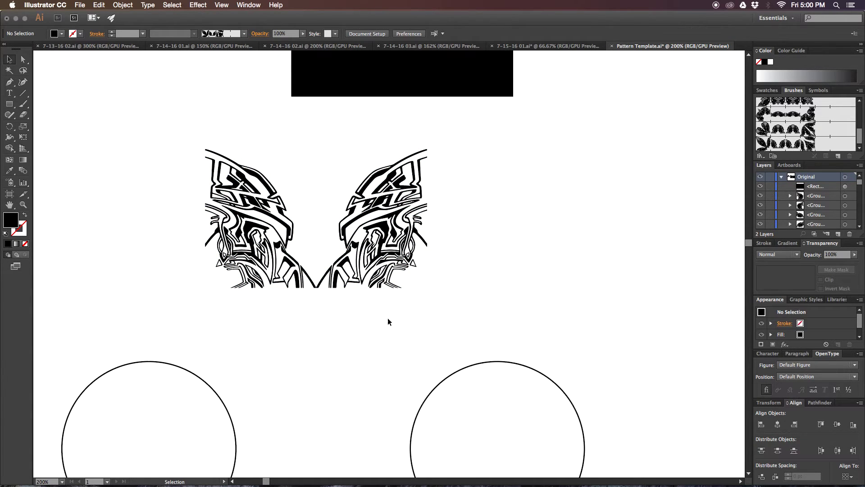
# Duplicate Pattern Brush 4, the brush made from the ornament before its halves were swapped
pyautogui.press('super+minus')
pyautogui.scroll(-3, 524, 259)
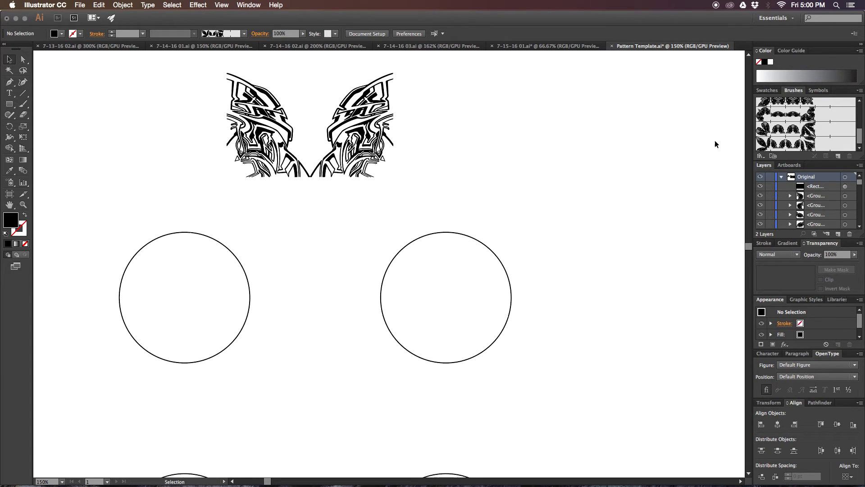
pyautogui.click(797, 129)
pyautogui.moveTo(859, 135)
pyautogui.mouseDown()
pyautogui.moveTo(838, 148)
pyautogui.moveTo(838, 157)
pyautogui.mouseUp()
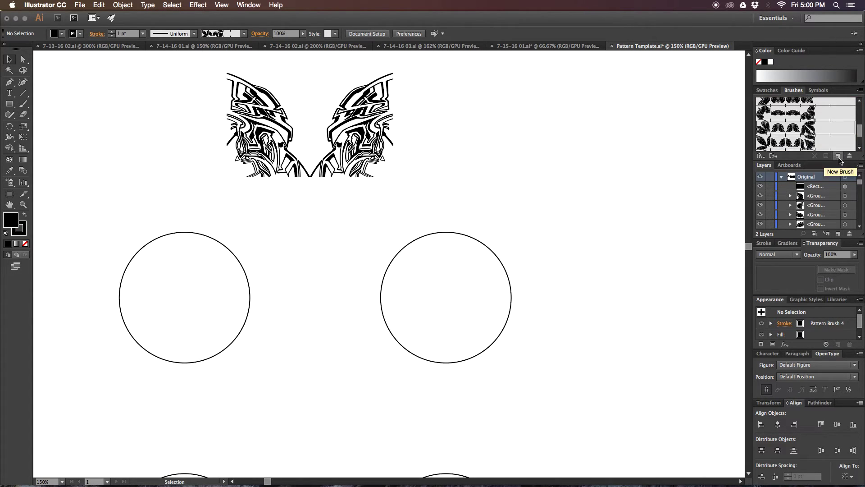
# Adjust the corner tiles of the duplicated pattern brush, setting the outer corner tile to Auto-Sliced
pyautogui.doubleClick(831, 129)
pyautogui.click(318, 218)
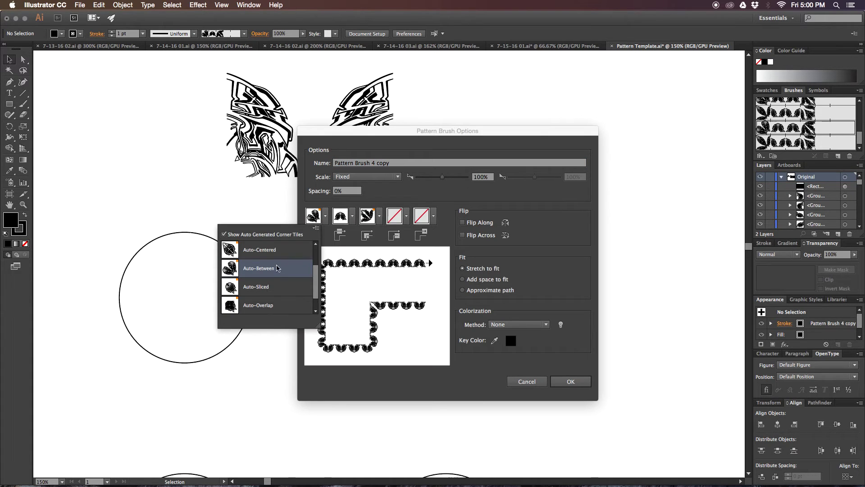
pyautogui.click(272, 289)
pyautogui.click(372, 219)
pyautogui.click(331, 290)
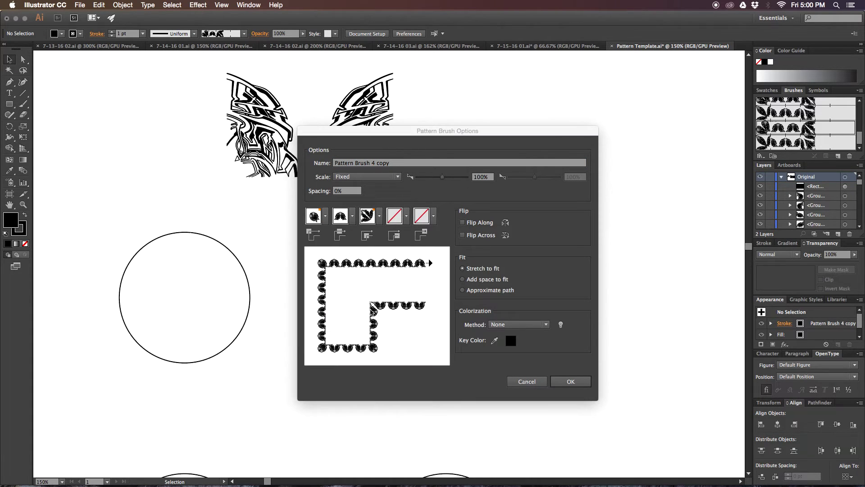
pyautogui.click(571, 381)
# Remove the old brush strokes from all the mandalas in the black-barred template rows, leaving plain shapes, and deselect them
pyautogui.press('super+minus')
pyautogui.press('super+minus')
pyautogui.press('super+minus')
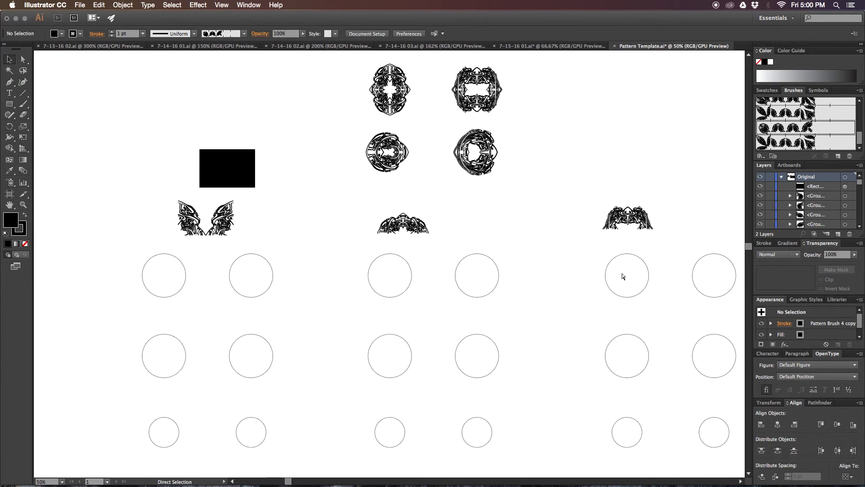
pyautogui.moveTo(673, 185); pyautogui.dragTo(313, 152)
pyautogui.press('super+minus')
pyautogui.press('super+minus')
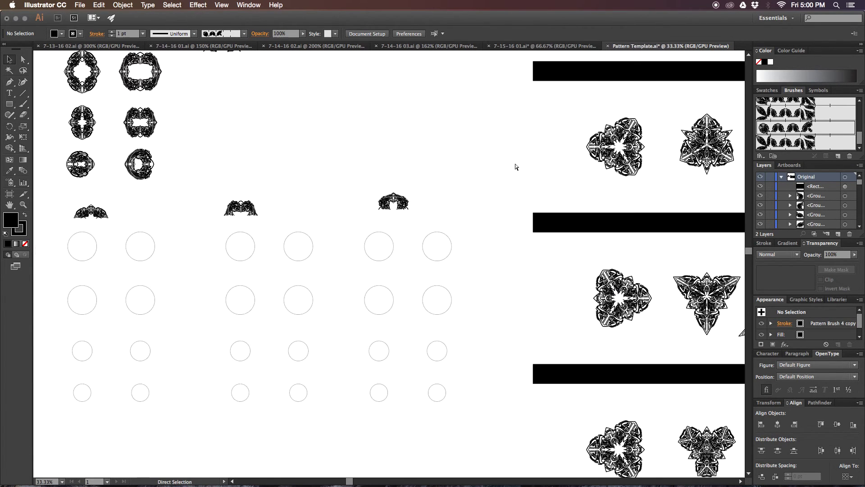
pyautogui.moveTo(545, 166); pyautogui.dragTo(512, 427)
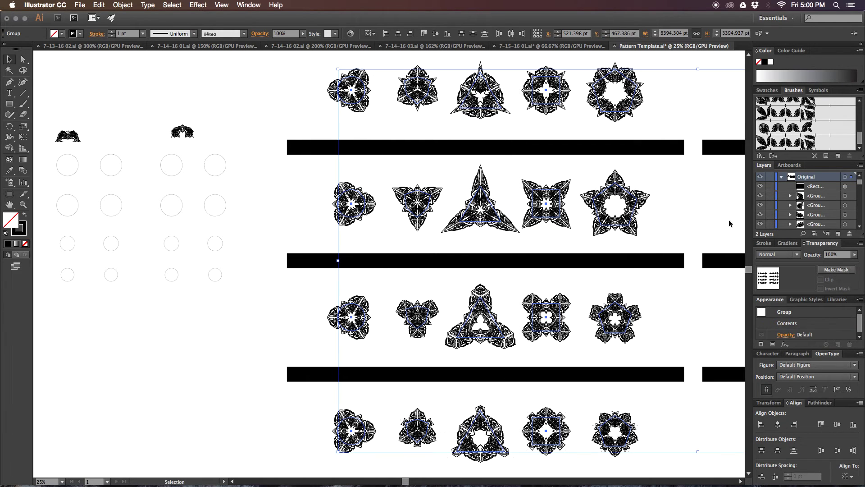
pyautogui.click(815, 156)
pyautogui.scroll(5, 450, 166)
pyautogui.click(397, 195)
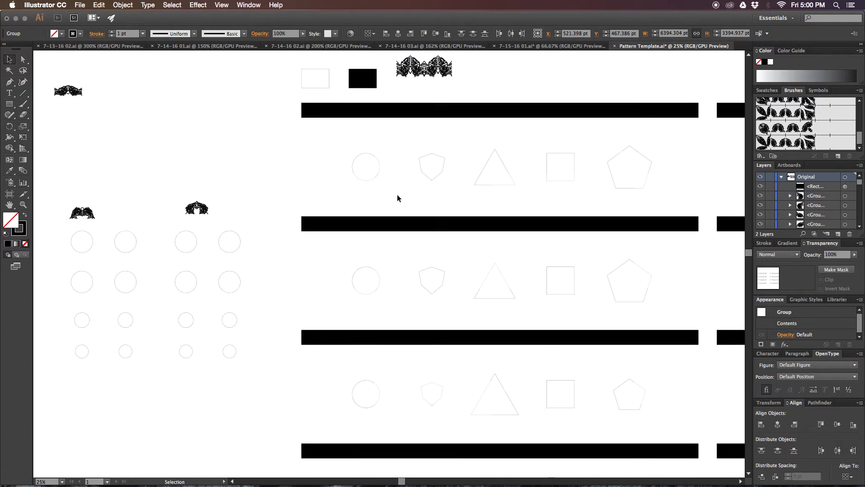
# Apply a different one of the new pattern brushes to each of the four shape rows between the black bars
pyautogui.click(373, 178)
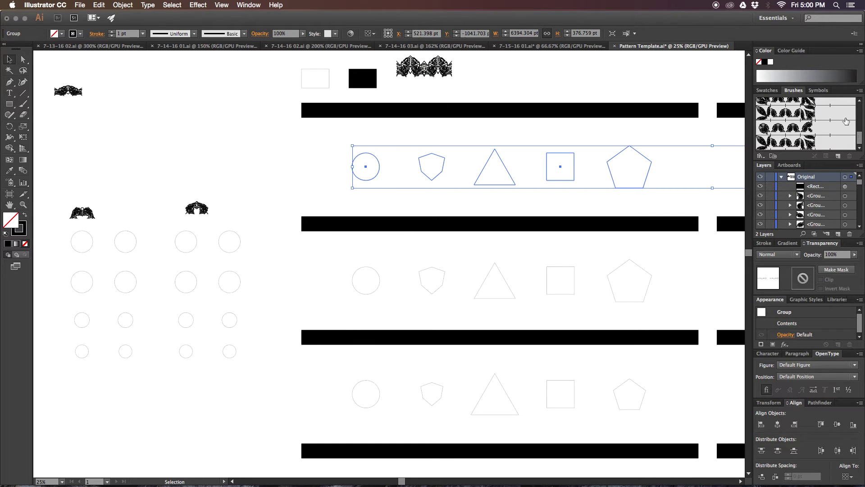
pyautogui.press('super+z')
pyautogui.click(433, 293)
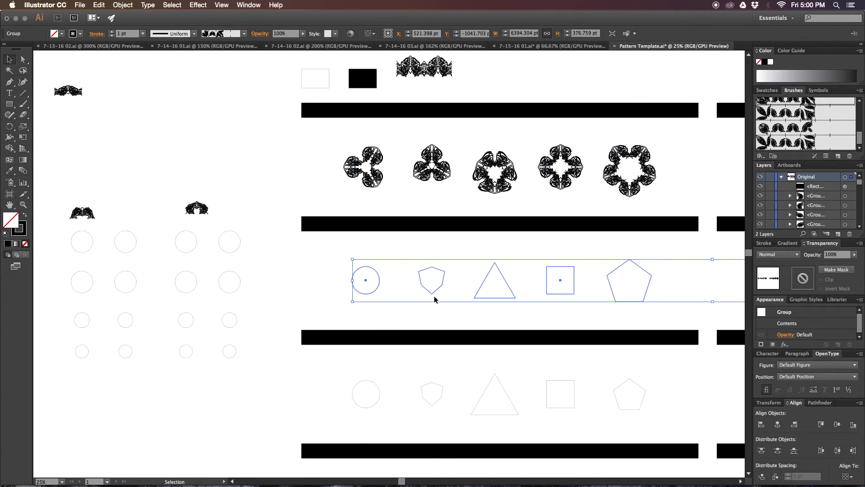
pyautogui.press('super+z')
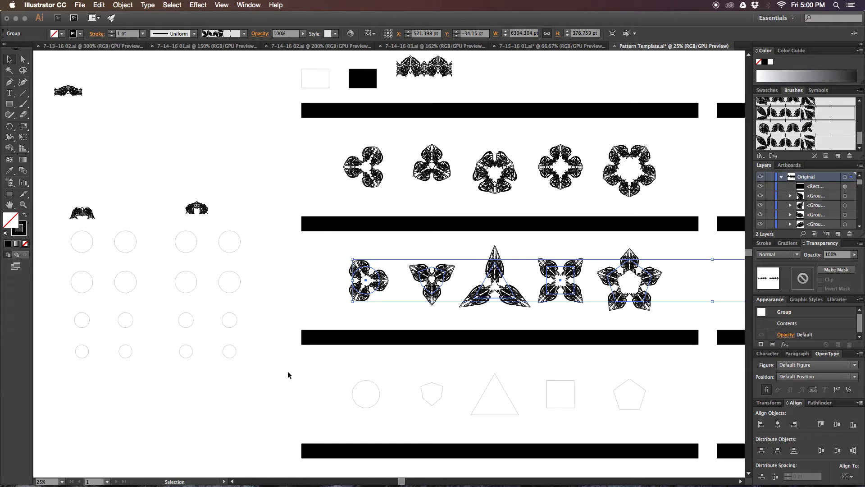
pyautogui.moveTo(385, 421); pyautogui.dragTo(386, 421)
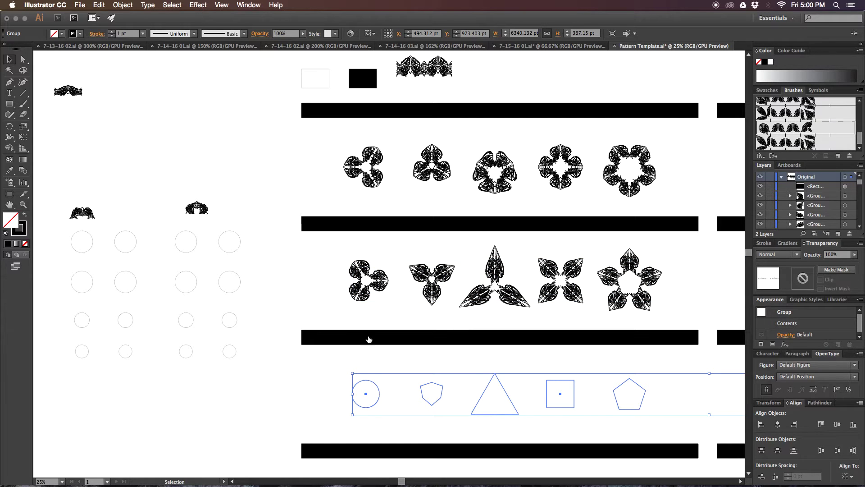
pyautogui.moveTo(314, 384)
pyautogui.mouseDown()
pyautogui.moveTo(321, 269)
pyautogui.moveTo(440, 432)
pyautogui.mouseUp()
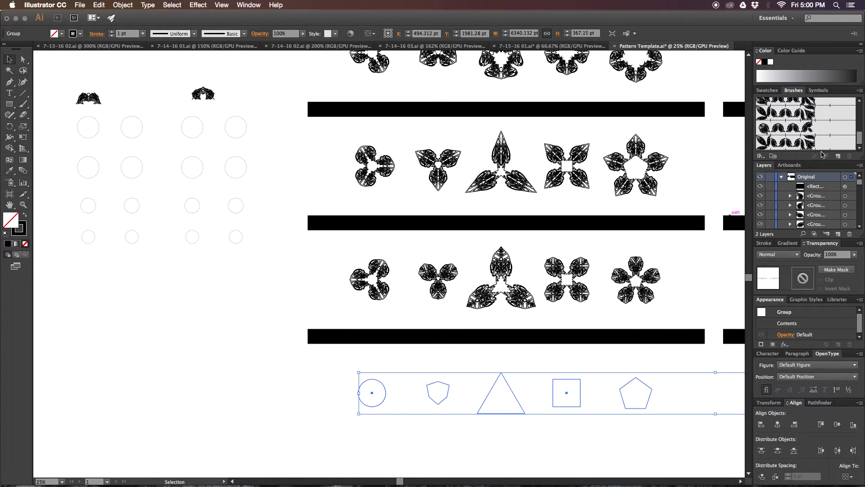
pyautogui.click(307, 278)
# Examine the newly brushed mandalas across both blocks of template rows, especially the shield, triangle, square and pentagon shapes in detail
pyautogui.moveTo(302, 289); pyautogui.dragTo(245, 405)
pyautogui.hscroll(10, 513, 186)
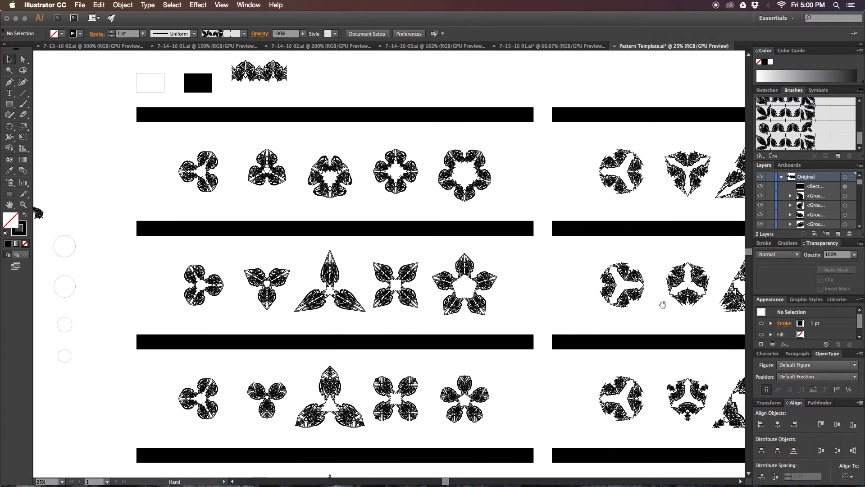
pyautogui.hscroll(5, 628, 247)
pyautogui.scroll(2, 628, 247)
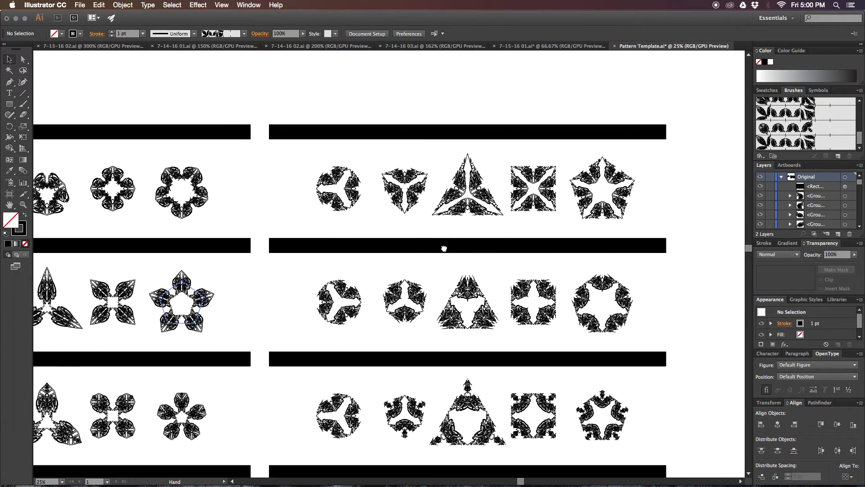
pyautogui.moveTo(406, 218); pyautogui.dragTo(403, 240)
pyautogui.press('super+=')
pyautogui.press('super+=')
pyautogui.press('super+=')
pyautogui.press('super+=')
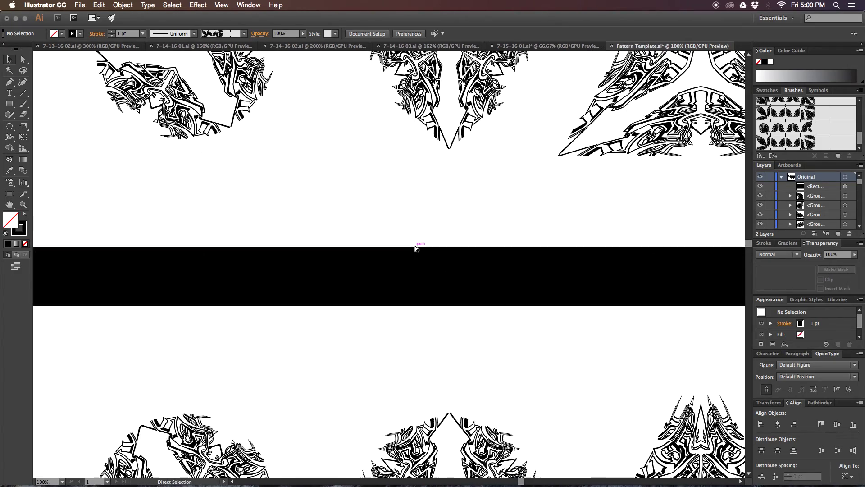
pyautogui.moveTo(444, 194); pyautogui.dragTo(418, 320)
pyautogui.scroll(1, 417, 319)
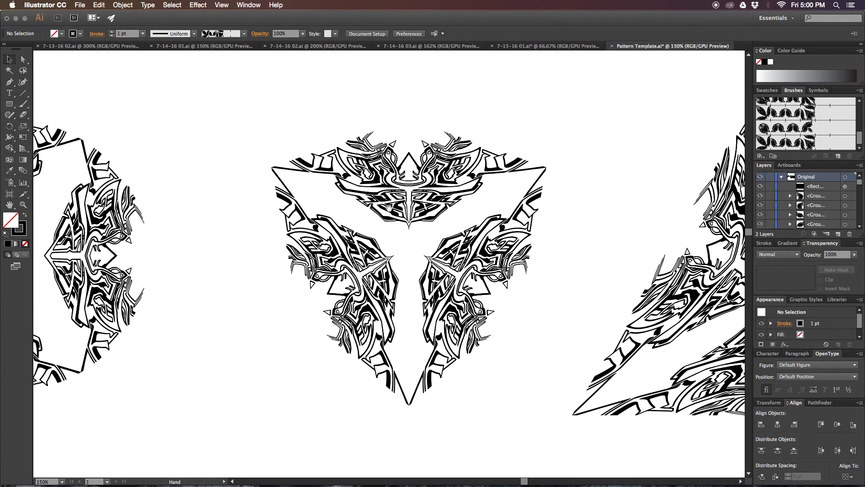
pyautogui.scroll(-10, 389, 208)
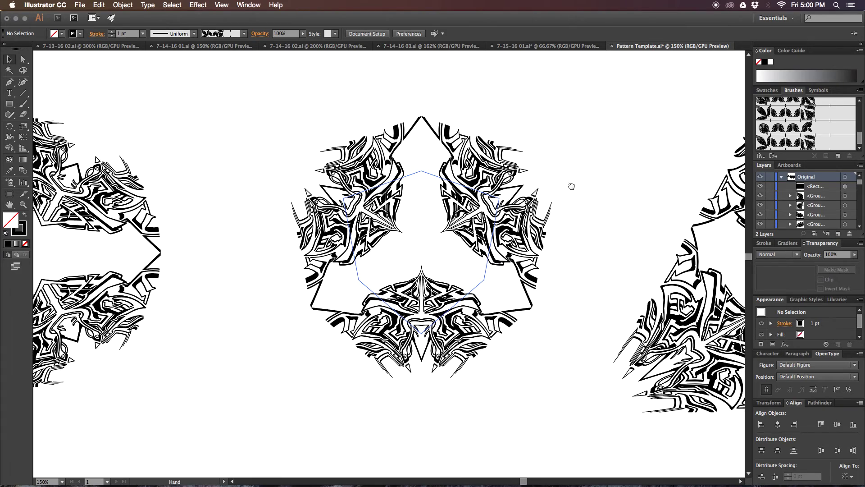
pyautogui.hscroll(10, 556, 228)
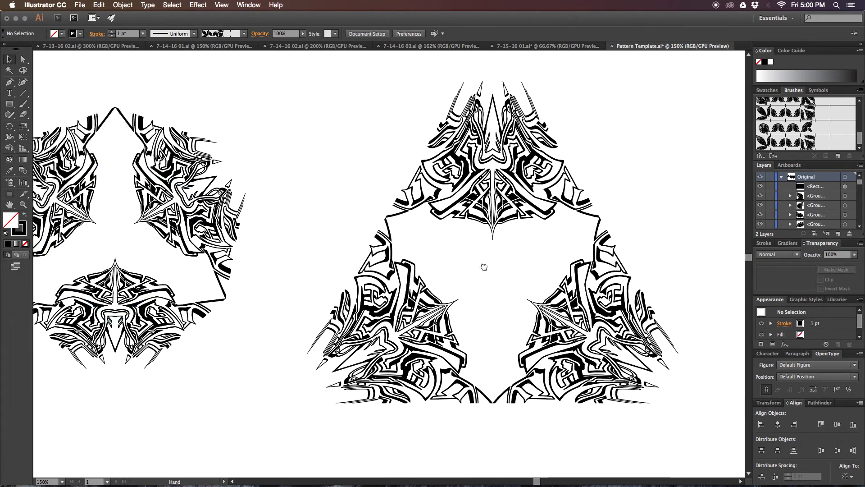
pyautogui.hscroll(6, 484, 267)
pyautogui.scroll(-2, 532, 226)
pyautogui.hscroll(4, 464, 242)
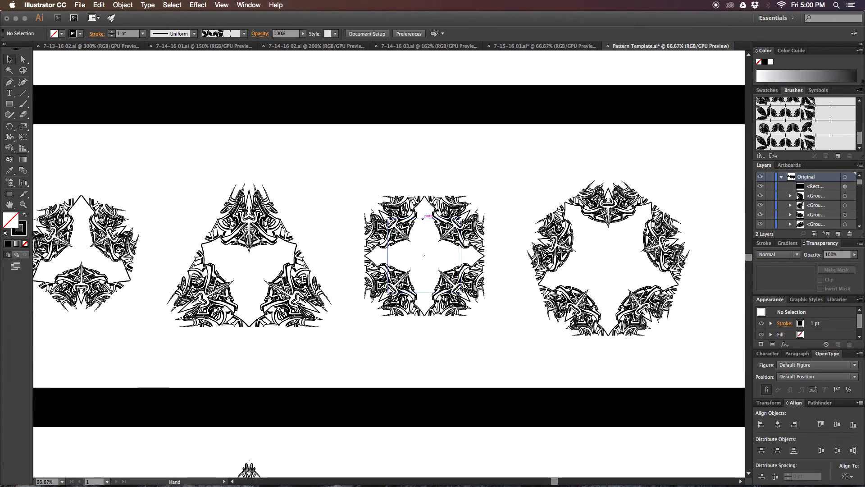
# Copy the second row's square mandala, made with Pattern Brush 5, out of its group and paste it in empty space beside the template rows
pyautogui.scroll(2, 465, 241)
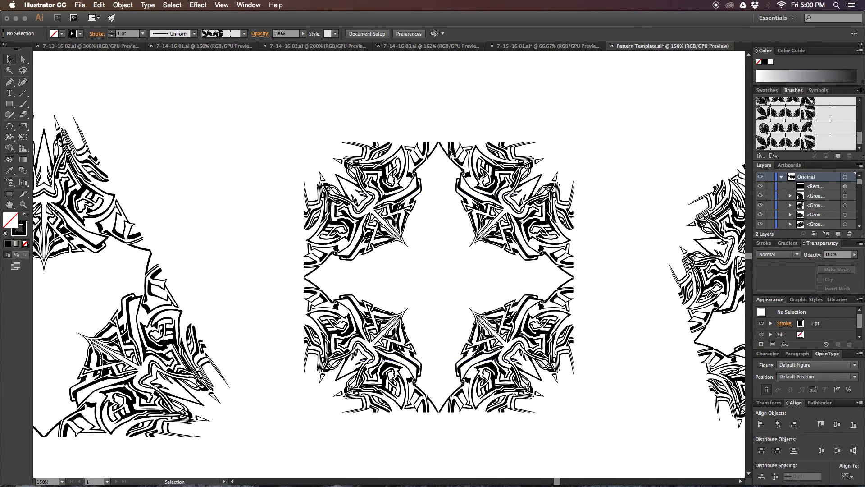
pyautogui.moveTo(565, 147); pyautogui.dragTo(499, 152)
pyautogui.click(463, 250)
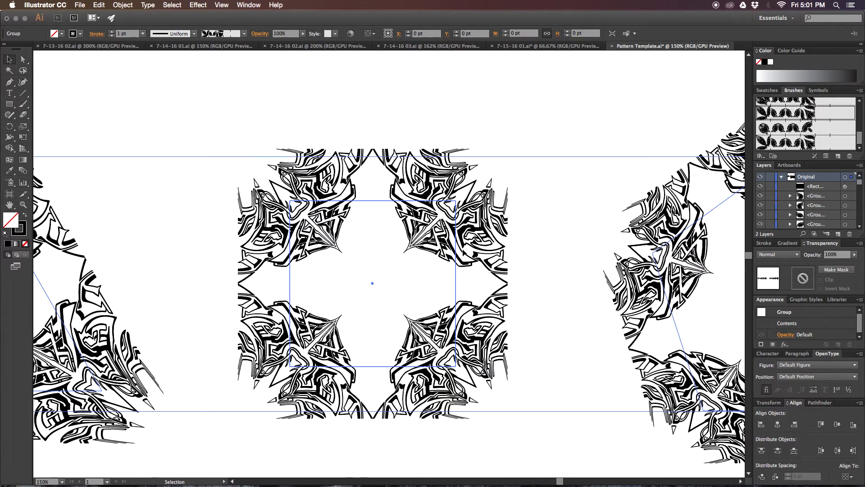
pyautogui.doubleClick(456, 249)
pyautogui.hscroll(3, 473, 187)
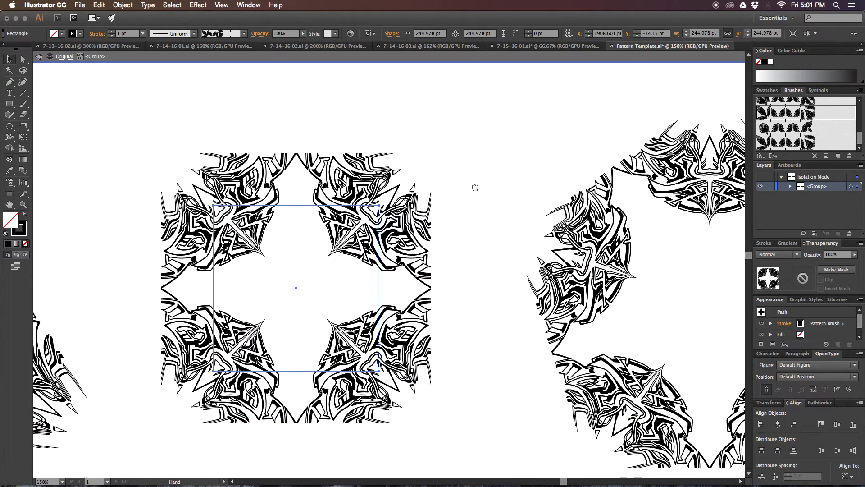
pyautogui.doubleClick(481, 208)
pyautogui.press('super+minus')
pyautogui.press('super+minus')
pyautogui.press('super+minus')
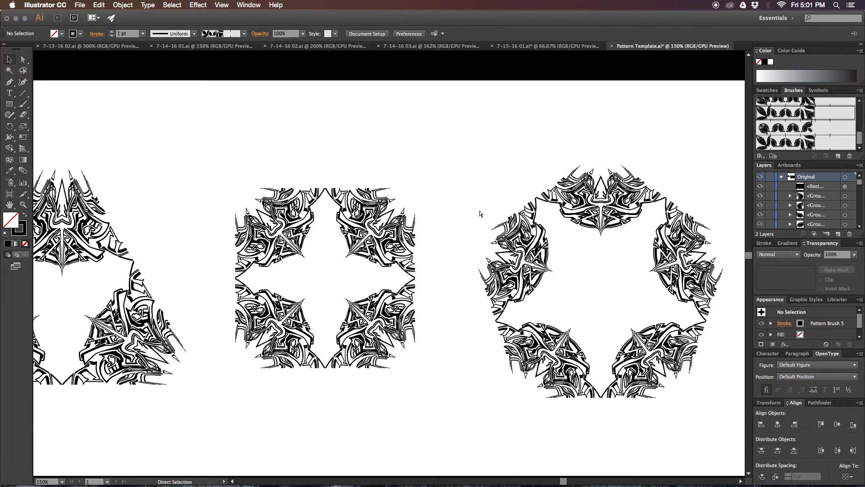
pyautogui.press('super+minus')
pyautogui.hscroll(3, 434, 235)
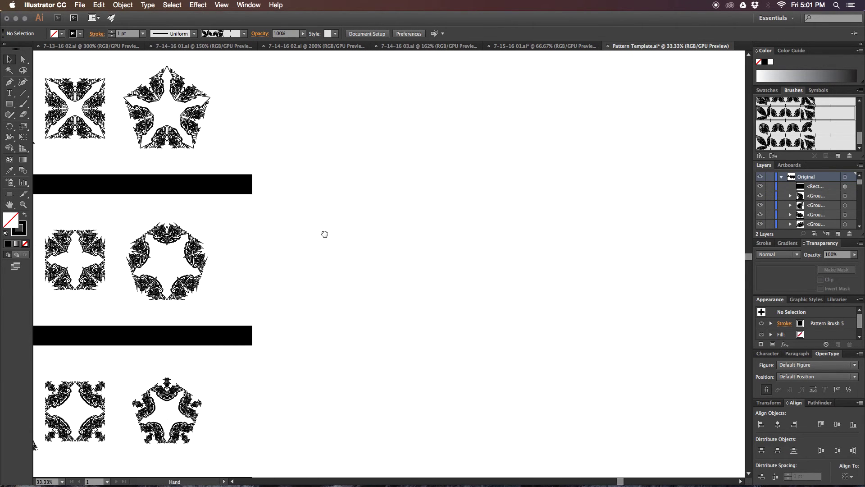
pyautogui.press('super+v')
pyautogui.press('super+equal')
pyautogui.press('super+equal')
pyautogui.press('super+equal')
pyautogui.press('super+equal')
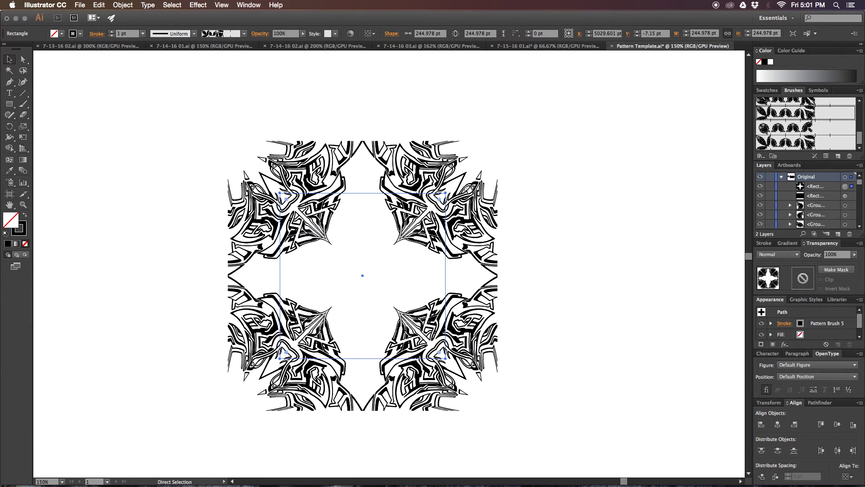
# Duplicate the pasted square mandala horizontally so the copy sits beside the original with their brushwork slightly overlapping
pyautogui.press('v')
pyautogui.press('super+f')
pyautogui.moveTo(314, 231)
pyautogui.mouseDown()
pyautogui.moveTo(602, 230)
pyautogui.moveTo(572, 230)
pyautogui.mouseUp()
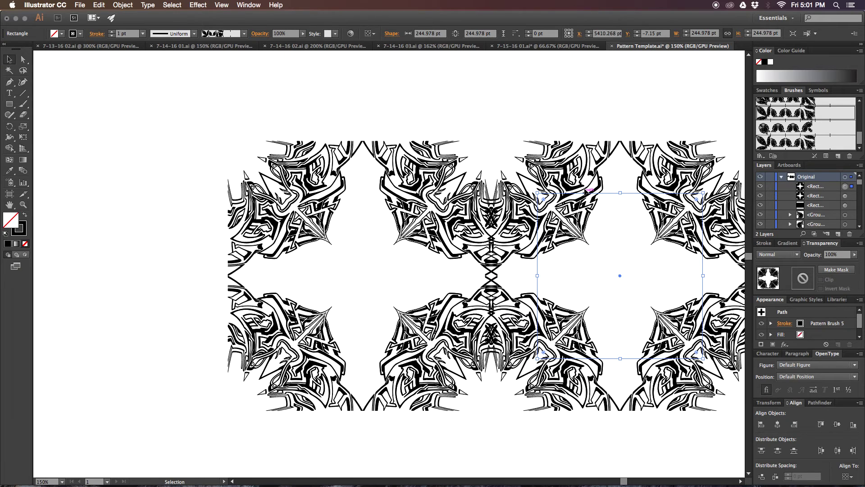
# Nudge the duplicate away from the original until the side points of the two square mandalas meet, and deselect it
pyautogui.press('Right')
pyautogui.press('Right')
pyautogui.press('Right')
pyautogui.press('Right')
pyautogui.press('Right')
pyautogui.press('Right')
pyautogui.press('Right')
pyautogui.press('Right')
pyautogui.press('Right')
pyautogui.press('Right')
pyautogui.press('Right')
pyautogui.press('Right')
pyautogui.press('Right')
pyautogui.press('Right')
pyautogui.press('Right')
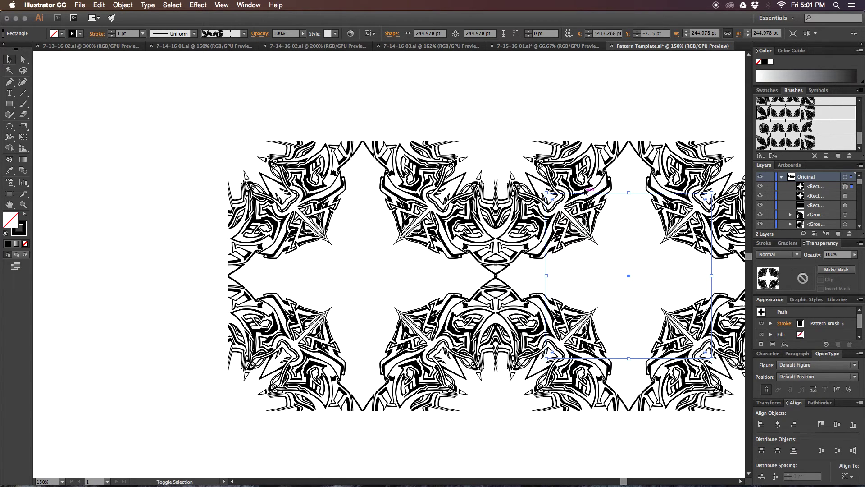
pyautogui.press('Right')
pyautogui.press('Right')
pyautogui.press('Right')
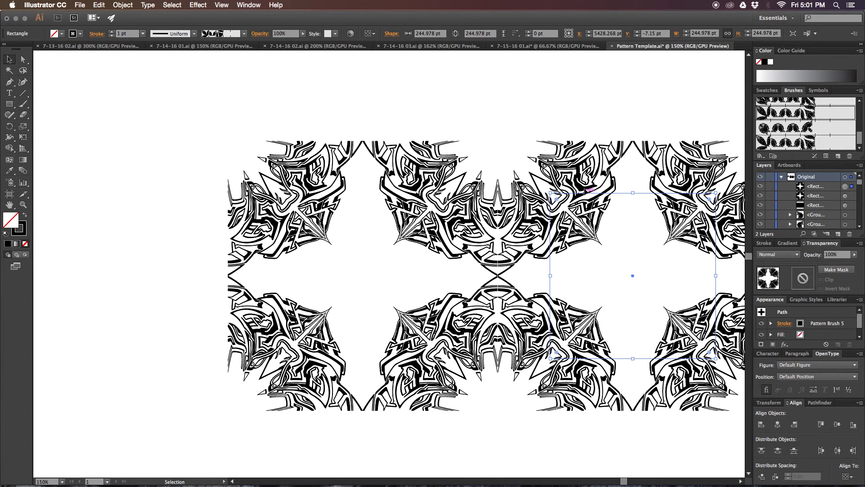
pyautogui.click(534, 101)
# Apply Pattern Brush 4 to the uppermost pair of circles beneath the V-shaped ornament halves and deselect them
pyautogui.moveTo(537, 107); pyautogui.dragTo(435, 198)
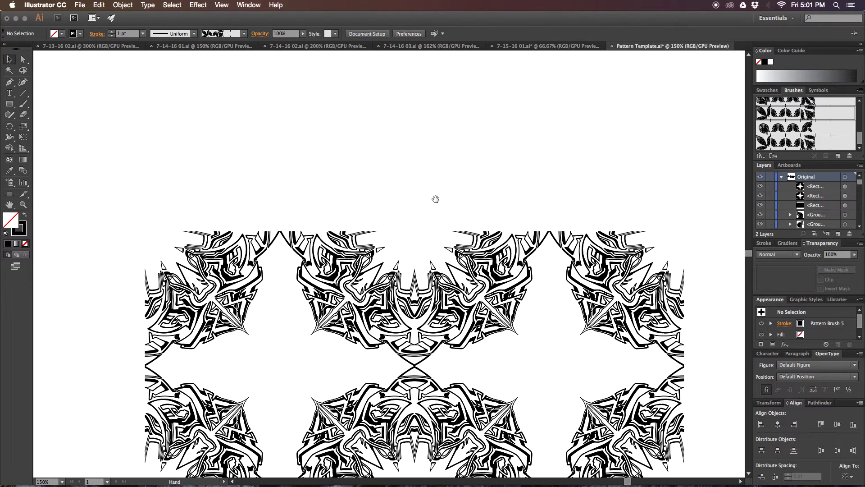
pyautogui.moveTo(384, 273); pyautogui.dragTo(413, 190)
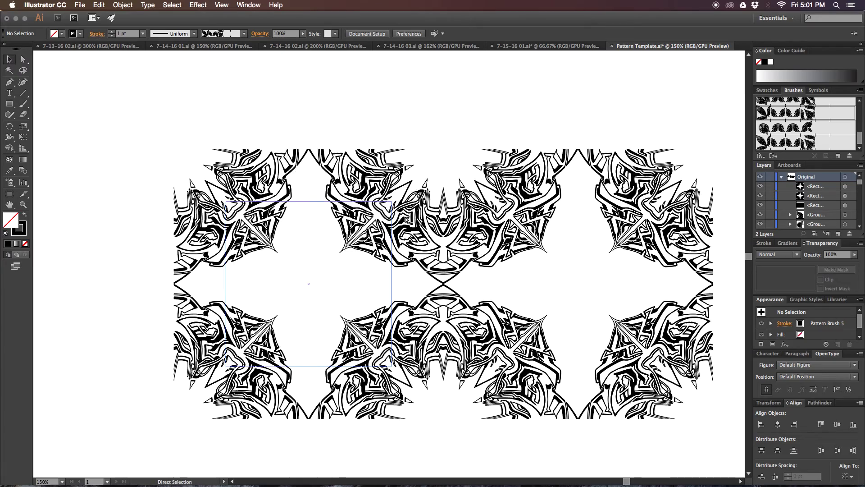
pyautogui.press('super+minus')
pyautogui.press('super+minus')
pyautogui.press('super+minus')
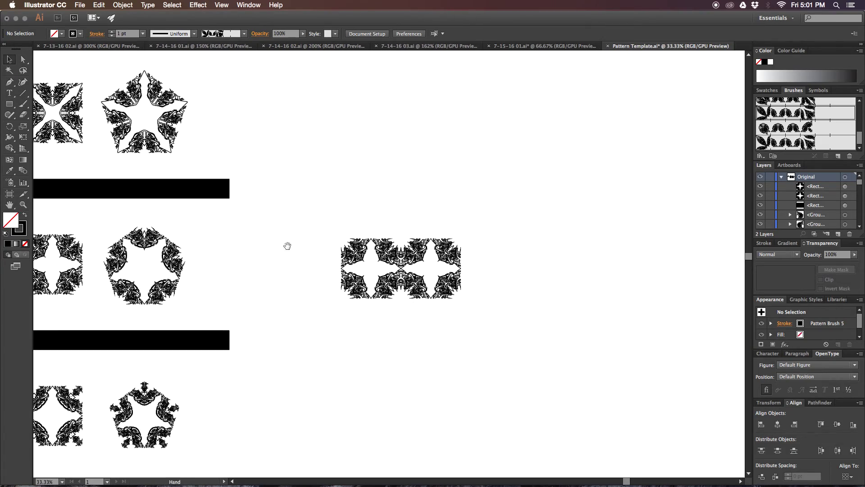
pyautogui.hscroll(-15, 287, 246)
pyautogui.scroll(-3, 287, 246)
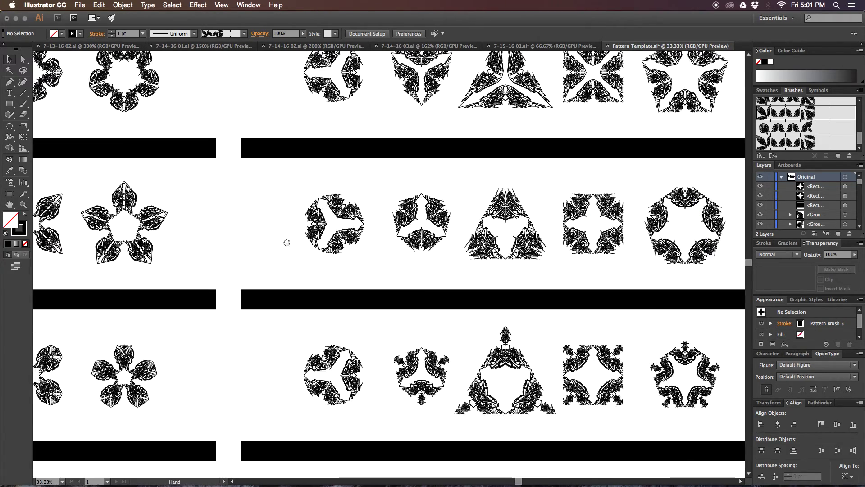
pyautogui.hscroll(-20, 287, 243)
pyautogui.scroll(-2, 287, 244)
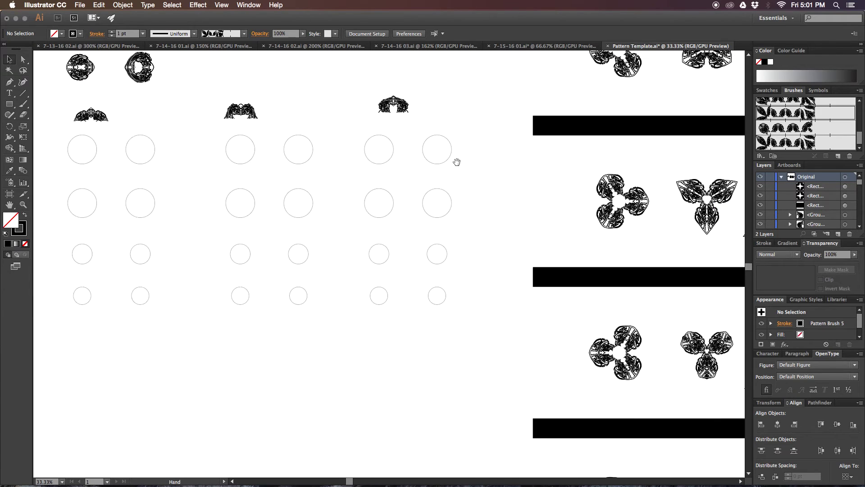
pyautogui.hscroll(-20, 456, 162)
pyautogui.scroll(10, 456, 162)
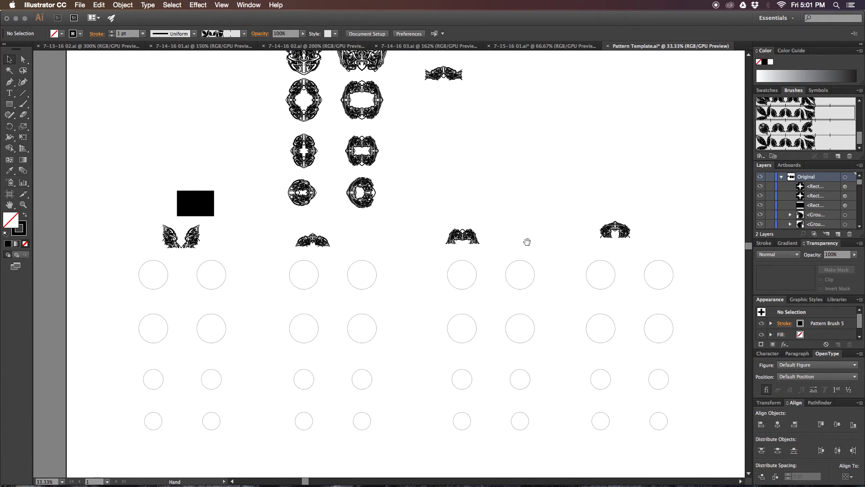
pyautogui.hscroll(-10, 415, 187)
pyautogui.scroll(-2, 415, 187)
pyautogui.moveTo(231, 255)
pyautogui.mouseDown()
pyautogui.moveTo(313, 255)
pyautogui.moveTo(404, 273)
pyautogui.mouseUp()
pyautogui.click(839, 103)
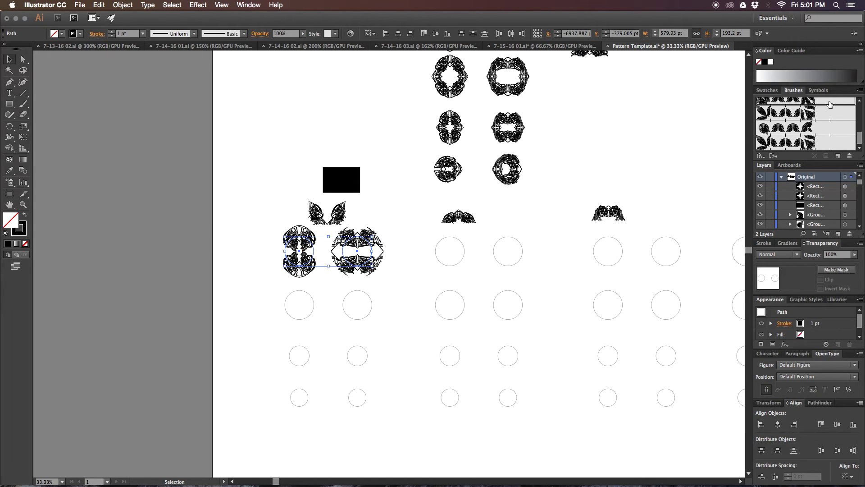
pyautogui.press('super+equal')
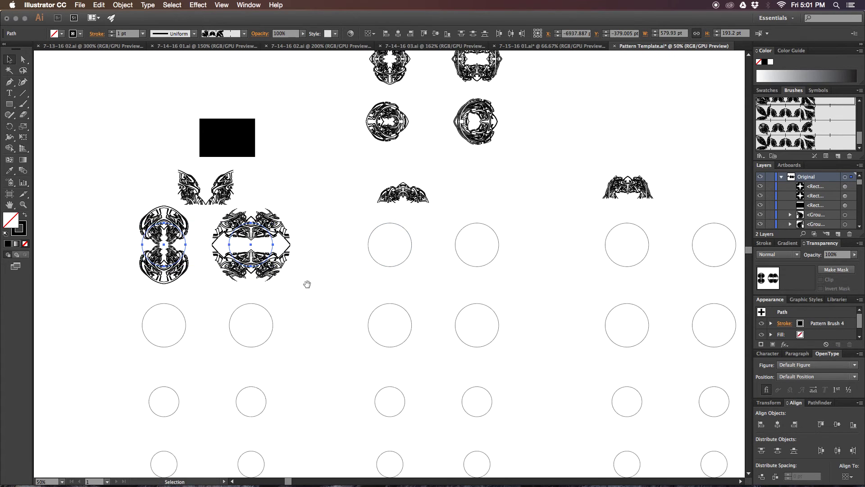
pyautogui.moveTo(187, 317); pyautogui.dragTo(322, 279)
pyautogui.moveTo(433, 273); pyautogui.dragTo(463, 254)
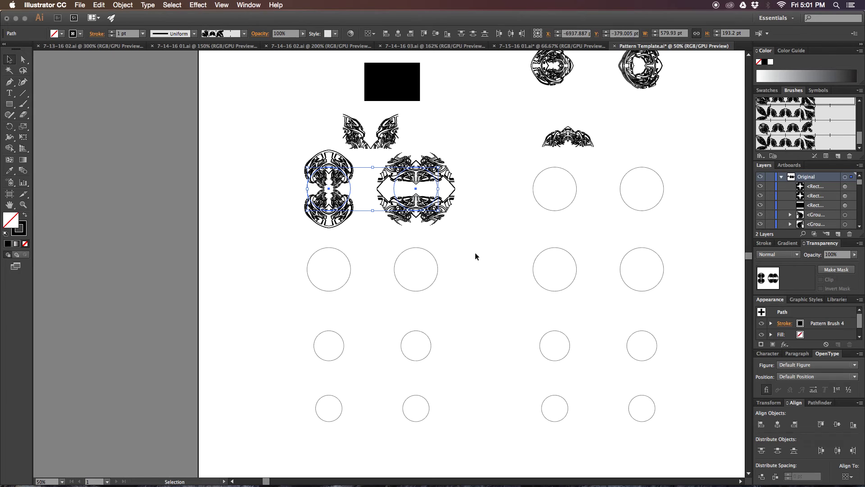
pyautogui.click(507, 221)
# Swap the two halves of the V-shaped ornament by moving one half across to the other side, forming an arch
pyautogui.moveTo(430, 123); pyautogui.dragTo(429, 165)
pyautogui.moveTo(425, 151); pyautogui.dragTo(423, 153)
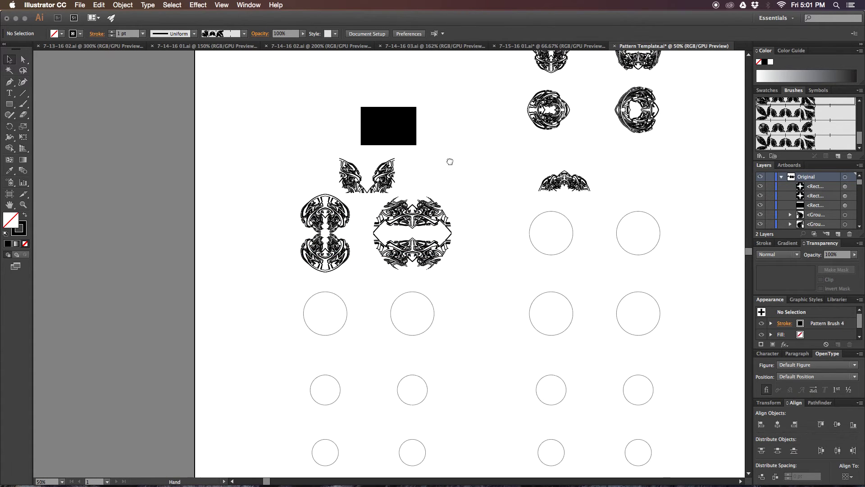
pyautogui.scroll(3, 423, 157)
pyautogui.hscroll(1, 424, 156)
pyautogui.moveTo(351, 214); pyautogui.dragTo(425, 212)
pyautogui.press('super+equal')
pyautogui.press('super+equal')
pyautogui.press('super+equal')
pyautogui.press('super+equal')
pyautogui.moveTo(328, 163); pyautogui.dragTo(594, 233)
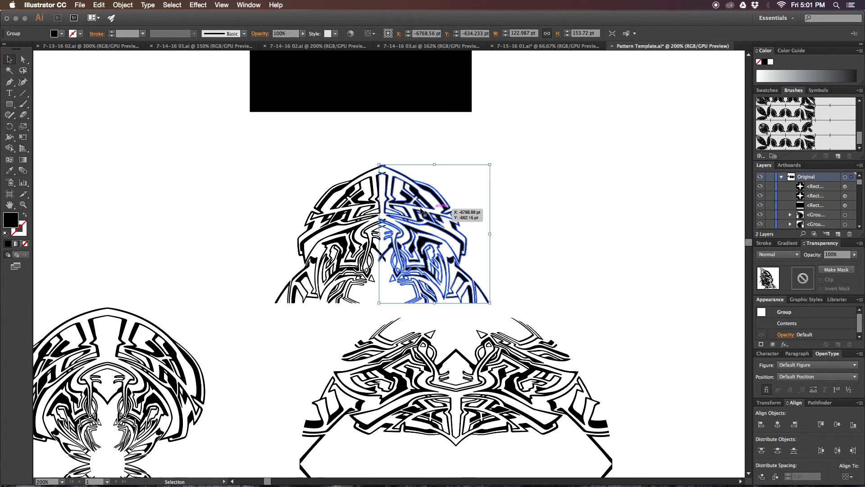
# Snap the moved ornament half onto the other half's inner edge so they join without overlap, and select both halves
pyautogui.moveTo(423, 236); pyautogui.dragTo(443, 229)
pyautogui.press('a')
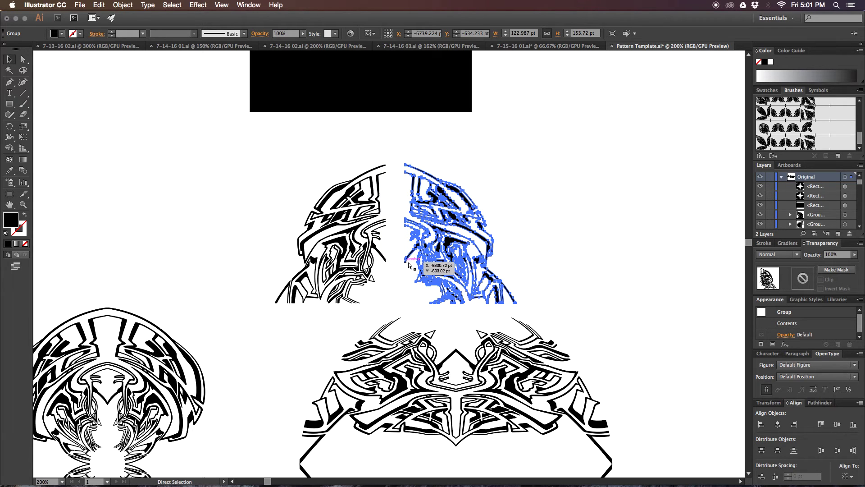
pyautogui.moveTo(406, 263); pyautogui.dragTo(386, 261)
pyautogui.click(366, 309)
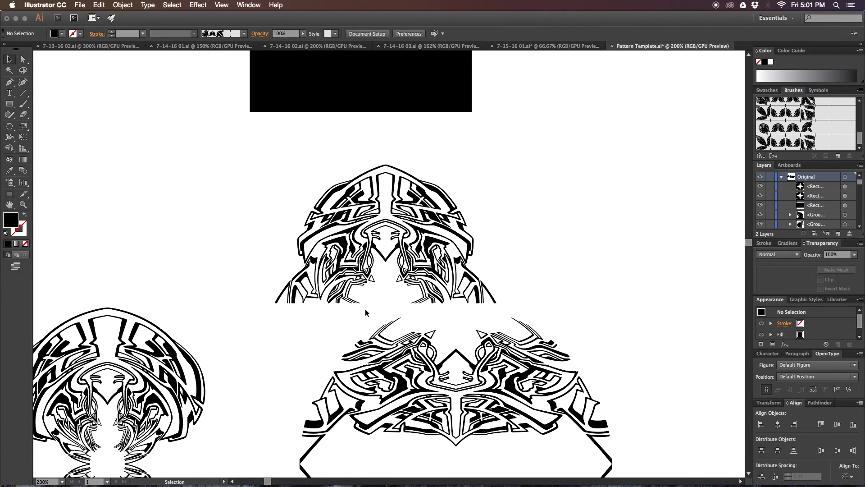
pyautogui.moveTo(305, 327); pyautogui.dragTo(416, 203)
pyautogui.moveTo(410, 326); pyautogui.dragTo(410, 327)
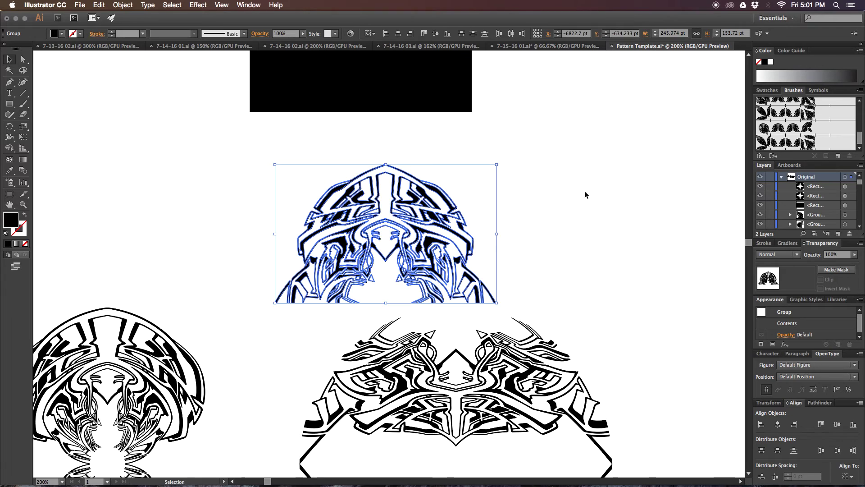
# Duplicate the arch ornament beside the original and scale the copy non-uniformly to 100% horizontal and 50% vertical
pyautogui.press('a')
pyautogui.moveTo(438, 232); pyautogui.dragTo(677, 233)
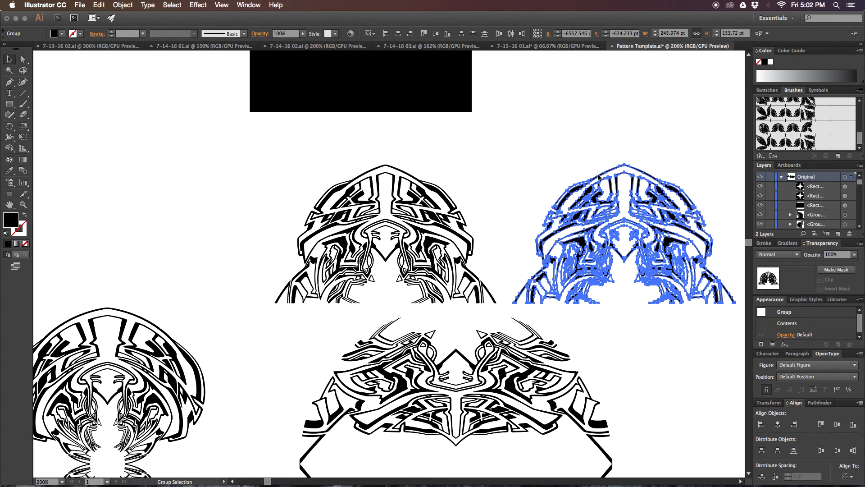
pyautogui.press('super+alt+s')
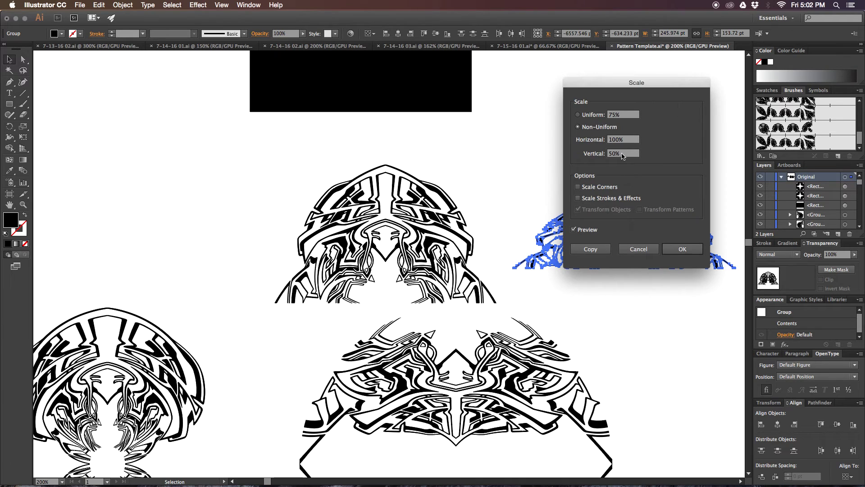
pyautogui.click(683, 249)
# Create a pattern brush named Pattern Brush 6 from the flattened arch, using the Auto-Between outer corner tile, and deselect the artwork
pyautogui.moveTo(614, 328)
pyautogui.mouseDown()
pyautogui.moveTo(620, 164)
pyautogui.moveTo(666, 127)
pyautogui.moveTo(599, 207)
pyautogui.mouseUp()
pyautogui.click(838, 155)
pyautogui.click(414, 293)
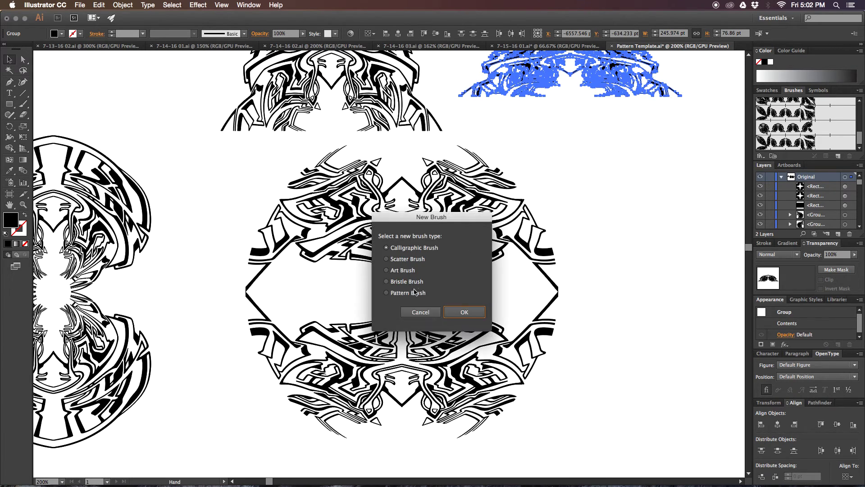
pyautogui.click(462, 312)
pyautogui.click(324, 216)
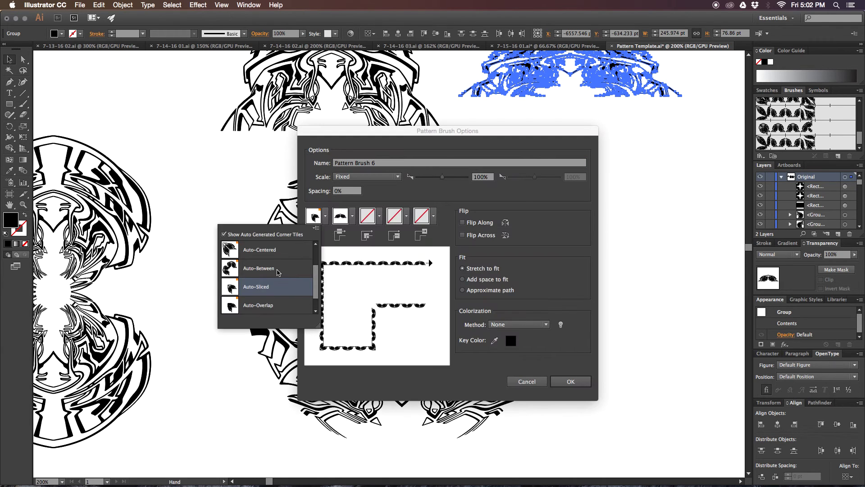
pyautogui.click(271, 283)
pyautogui.click(363, 219)
pyautogui.click(340, 303)
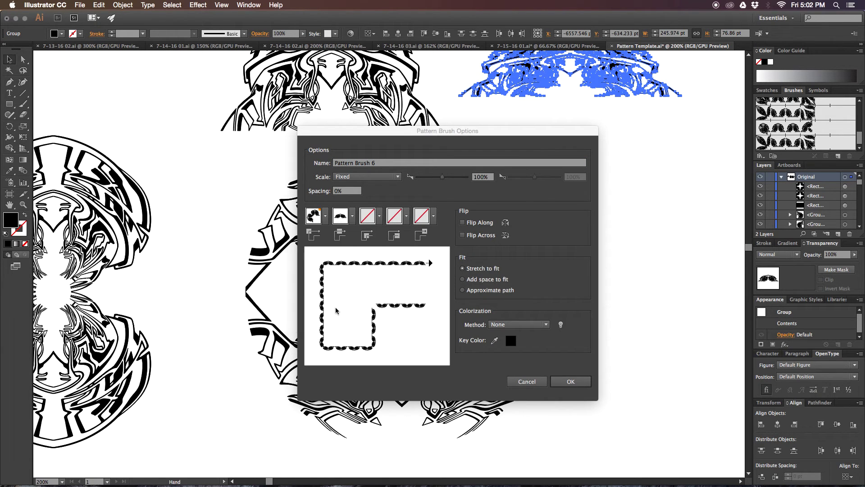
pyautogui.click(570, 381)
pyautogui.click(591, 283)
# Apply Pattern Brush 6 to the six circles in the next two columns and deselect them
pyautogui.press('super+minus')
pyautogui.press('super+minus')
pyautogui.moveTo(504, 383); pyautogui.dragTo(549, 94)
pyautogui.moveTo(527, 182); pyautogui.dragTo(562, 163)
pyautogui.moveTo(572, 112); pyautogui.dragTo(236, 435)
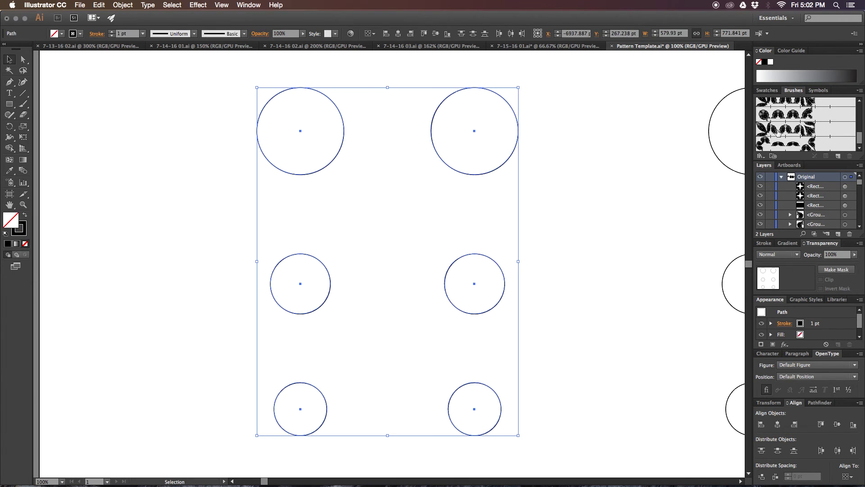
pyautogui.click(784, 149)
pyautogui.click(587, 226)
# Examine the new circle mandalas made with Pattern Brush 6 up close, from the large to the smallest ones
pyautogui.moveTo(573, 185); pyautogui.dragTo(554, 154)
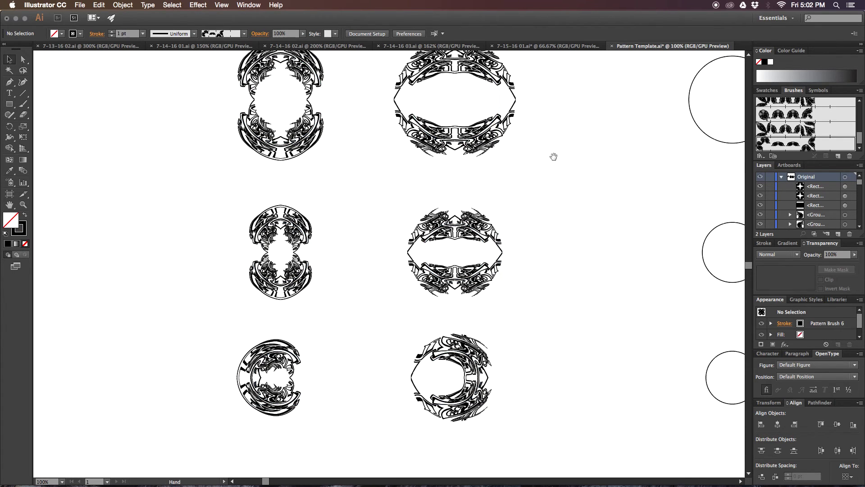
pyautogui.press('super+equal')
pyautogui.press('super+equal')
pyautogui.press('super+equal')
pyautogui.moveTo(334, 278); pyautogui.dragTo(346, 299)
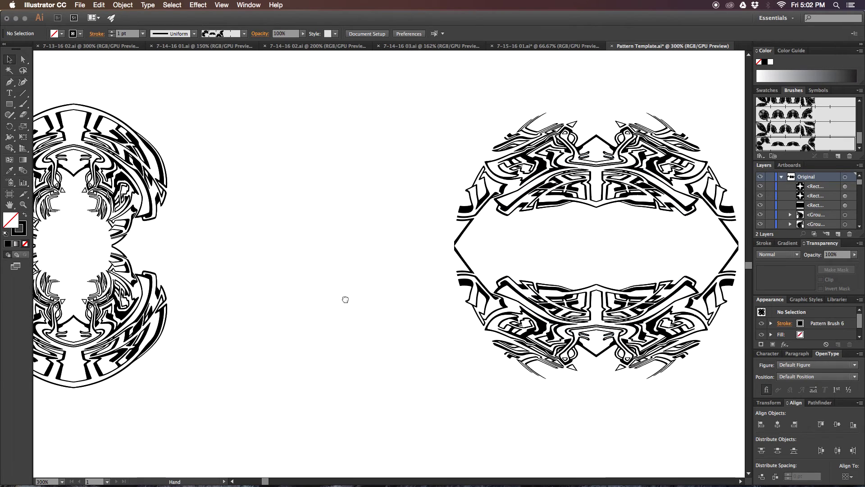
pyautogui.moveTo(261, 271); pyautogui.dragTo(364, 293)
pyautogui.hscroll(10, 420, 259)
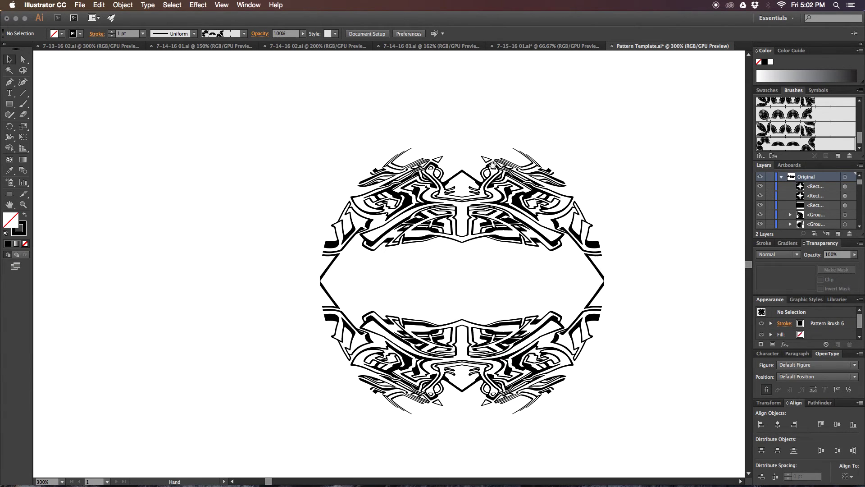
pyautogui.scroll(3, 587, 149)
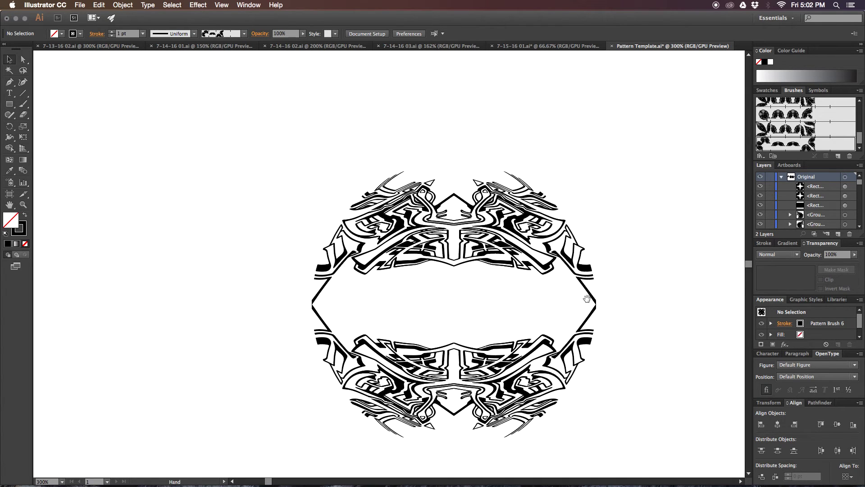
pyautogui.press('super+minus')
pyautogui.press('super+minus')
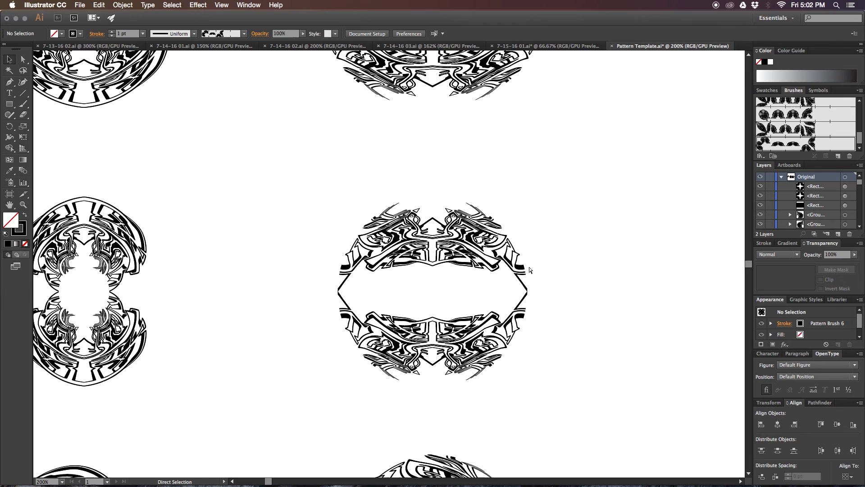
pyautogui.moveTo(509, 376); pyautogui.dragTo(568, 217)
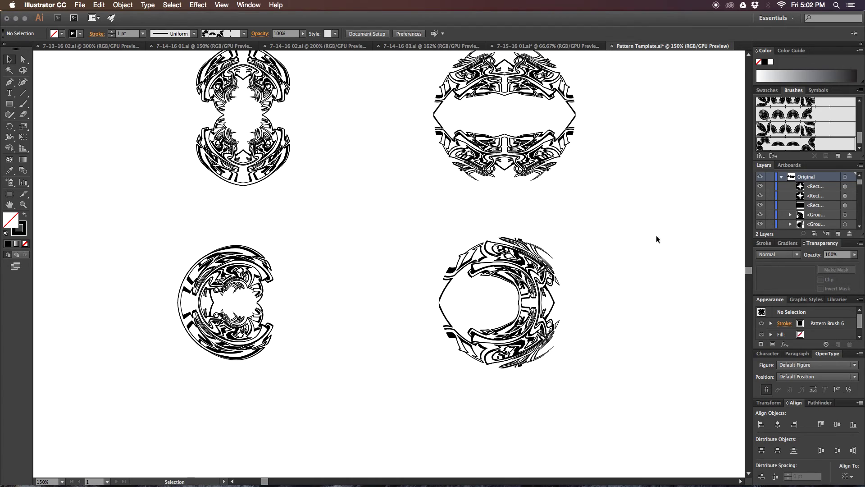
pyautogui.press('super+minus')
pyautogui.press('super+minus')
# Look over the template shapes and remaining empty circles, and inspect the largest pair of new mandalas
pyautogui.moveTo(576, 156); pyautogui.dragTo(378, 394)
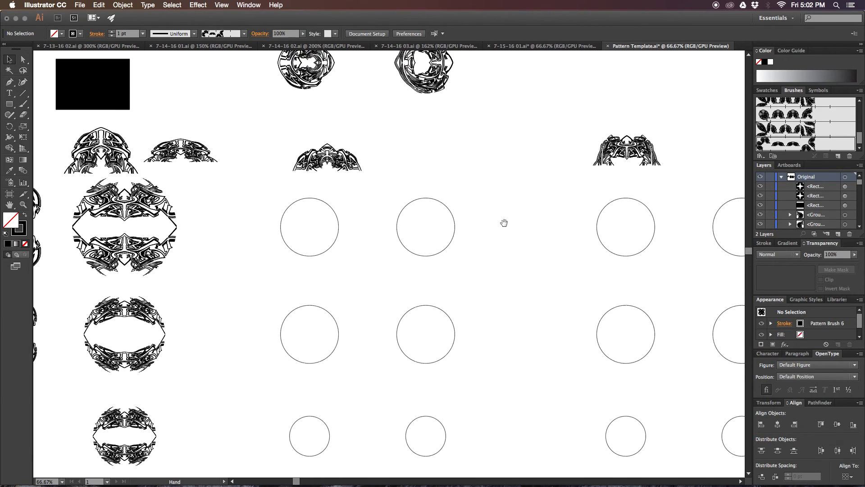
pyautogui.moveTo(504, 222); pyautogui.dragTo(320, 411)
pyautogui.moveTo(559, 212); pyautogui.dragTo(314, 331)
pyautogui.moveTo(609, 211); pyautogui.dragTo(380, 318)
pyautogui.moveTo(600, 249); pyautogui.dragTo(396, 236)
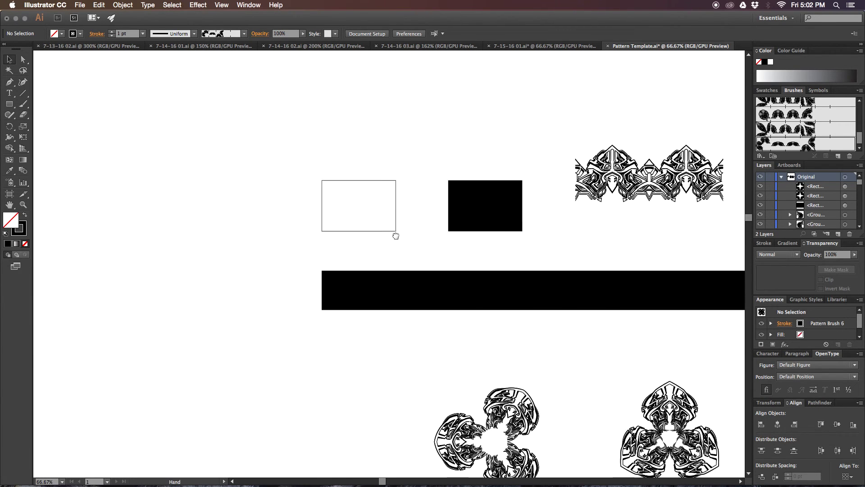
pyautogui.hscroll(10, 395, 235)
pyautogui.scroll(4, 395, 236)
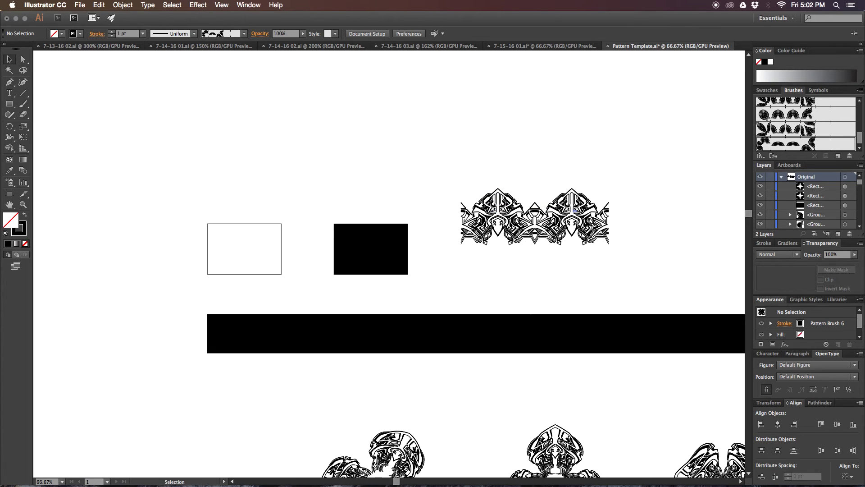
pyautogui.moveTo(229, 335); pyautogui.dragTo(608, 256)
pyautogui.moveTo(365, 276); pyautogui.dragTo(652, 200)
pyautogui.moveTo(410, 265); pyautogui.dragTo(558, 169)
pyautogui.scroll(-10, 557, 169)
pyautogui.hscroll(-12, 558, 168)
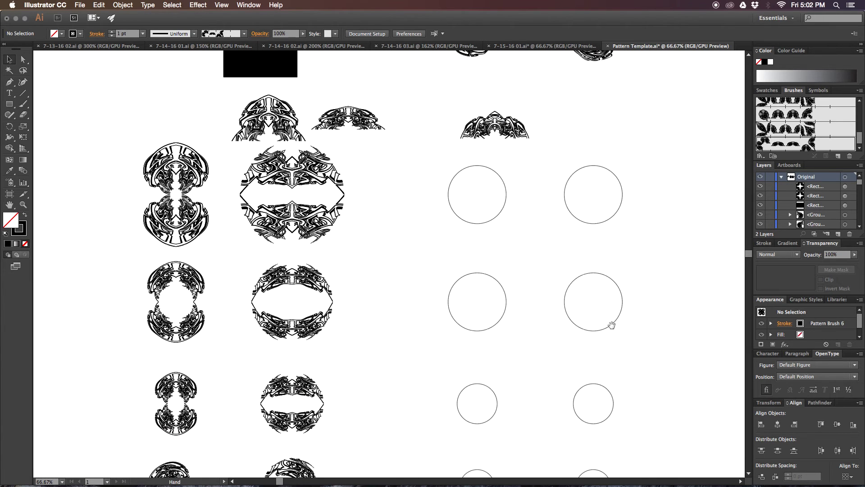
pyautogui.moveTo(334, 346); pyautogui.dragTo(427, 372)
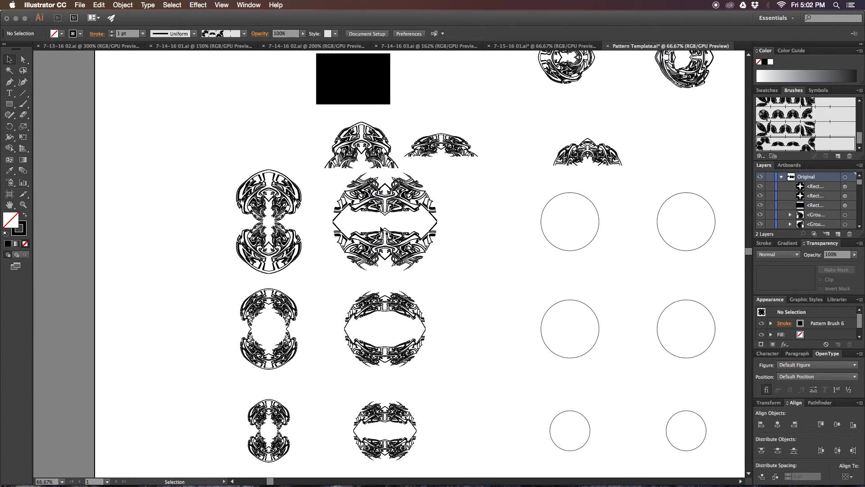
pyautogui.moveTo(470, 190); pyautogui.dragTo(478, 237)
pyautogui.press('super+equal')
pyautogui.press('super+equal')
pyautogui.press('super+equal')
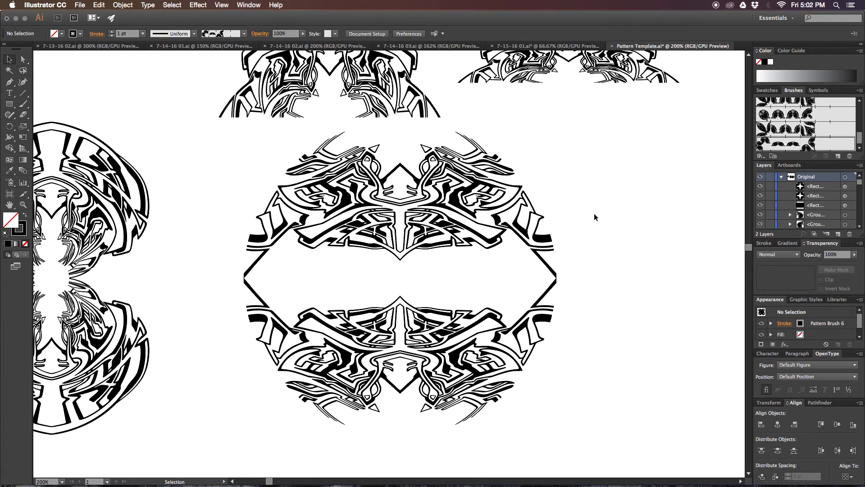
# Draw a rectangle about 131 by 262 pt over the left half of the smallest asymmetric mandala, with one edge through its centre
pyautogui.press('a')
pyautogui.press('super+minus')
pyautogui.press('super+minus')
pyautogui.press('super+minus')
pyautogui.moveTo(485, 171); pyautogui.dragTo(387, 336)
pyautogui.press('super+plus')
pyautogui.press('super+plus')
pyautogui.press('super+plus')
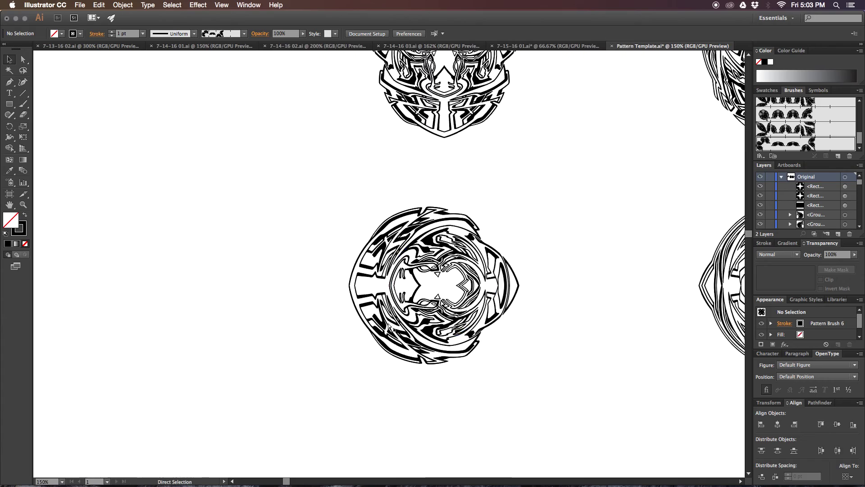
pyautogui.moveTo(552, 201); pyautogui.dragTo(321, 294)
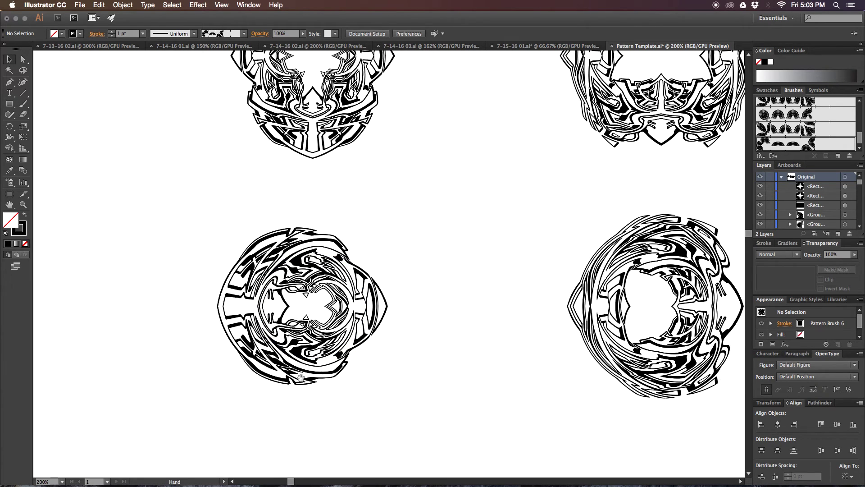
pyautogui.moveTo(301, 378); pyautogui.dragTo(359, 354)
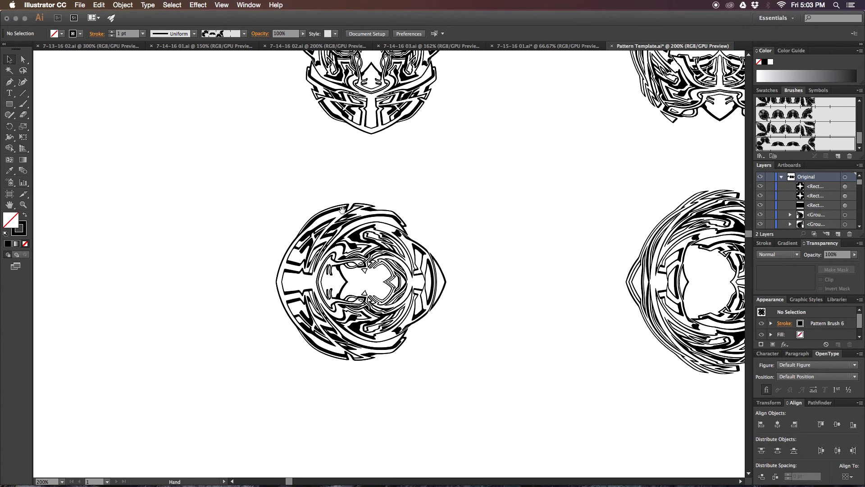
pyautogui.moveTo(277, 166); pyautogui.dragTo(393, 264)
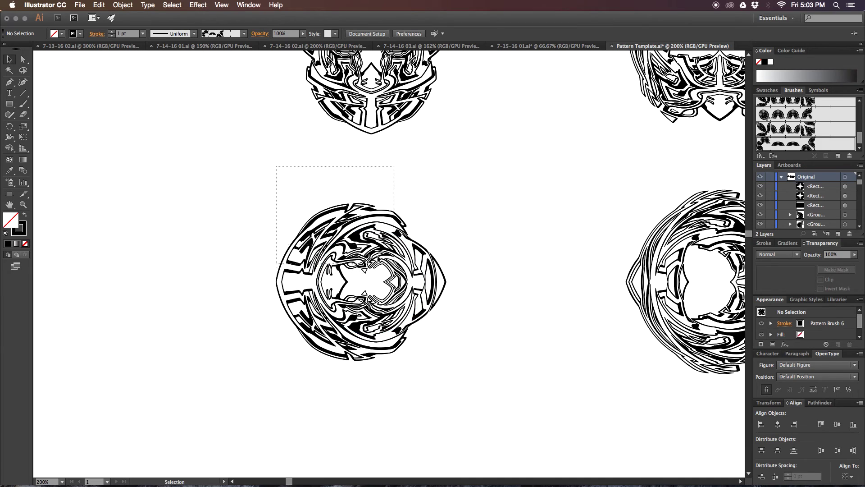
pyautogui.press('m')
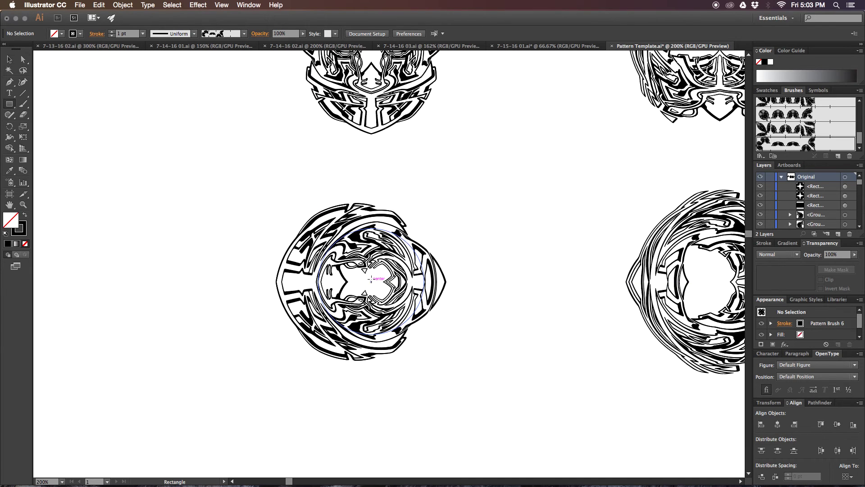
pyautogui.moveTo(372, 281)
pyautogui.mouseDown()
pyautogui.moveTo(265, 377)
pyautogui.moveTo(253, 399)
pyautogui.mouseUp()
pyautogui.press('v')
pyautogui.moveTo(314, 282); pyautogui.dragTo(319, 163)
# Move the rectangle and its mandala onto the centre of the neighbouring mandala, and expand the appearance of both mandalas
pyautogui.keyDown('shift'); pyautogui.click(384, 230); pyautogui.keyUp('shift')
pyautogui.hscroll(5, 466, 208)
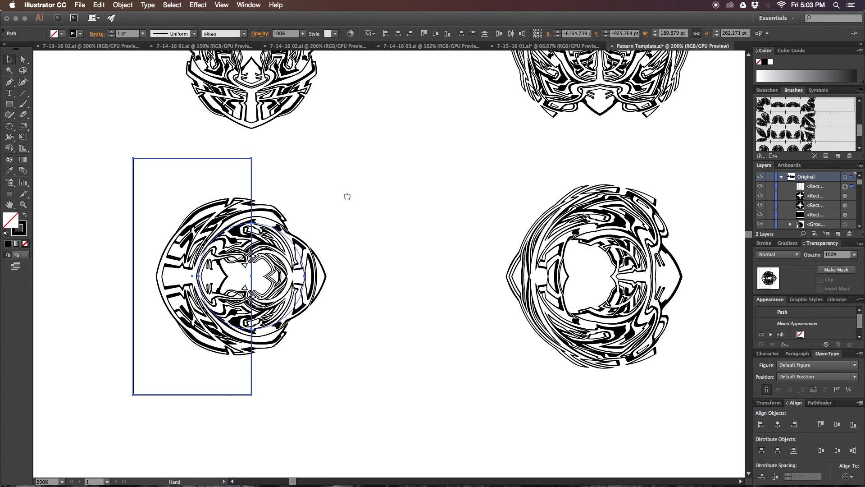
pyautogui.moveTo(263, 274); pyautogui.dragTo(612, 274)
pyautogui.moveTo(682, 215); pyautogui.dragTo(486, 271)
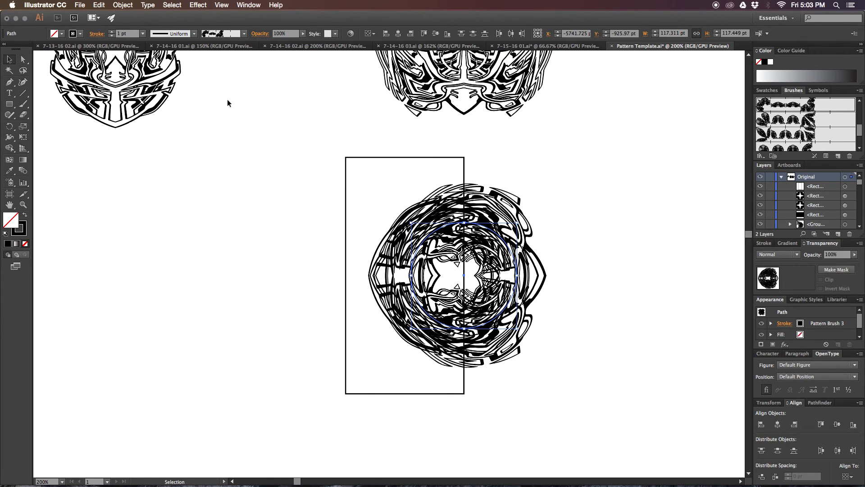
pyautogui.click(121, 6)
pyautogui.click(155, 106)
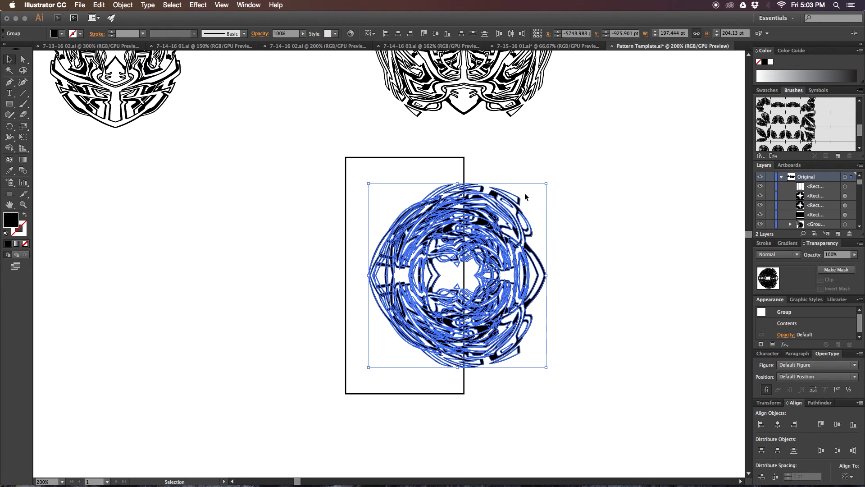
# Copy the rectangle in place, and move one mandala with a rectangle sideways so each mandala has its own
pyautogui.click(452, 158)
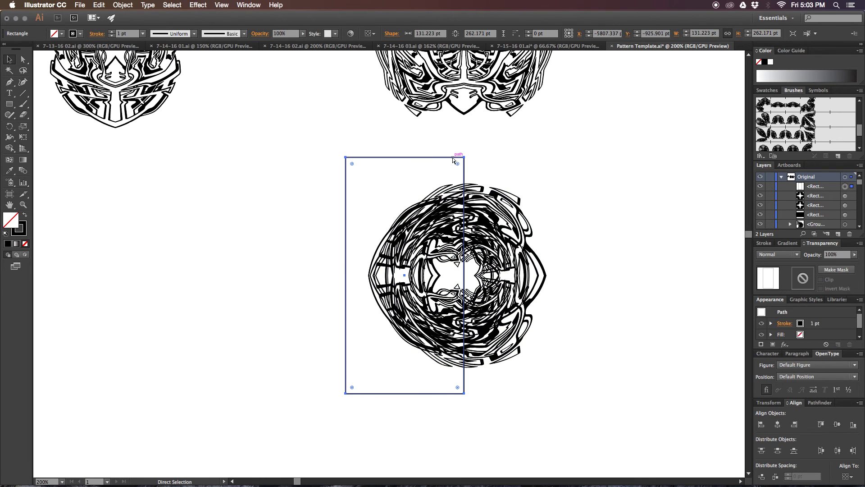
pyautogui.hotkey('ctrl', 'c')
pyautogui.hotkey('ctrl', 'f')
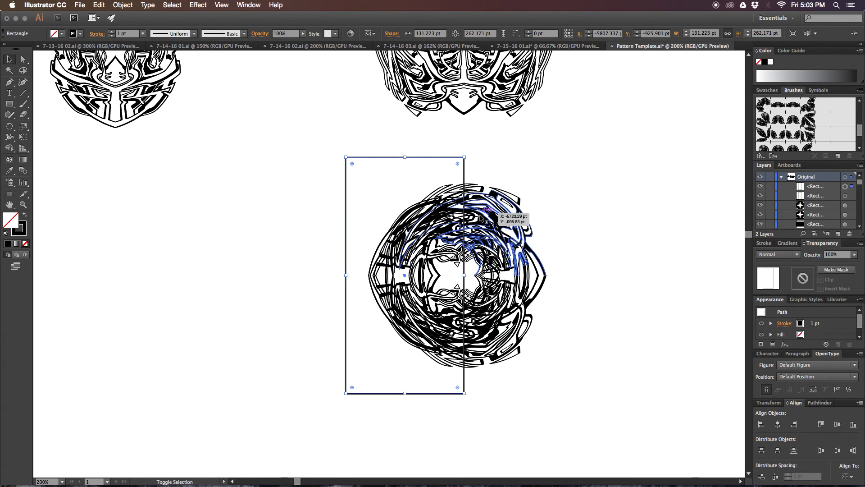
pyautogui.moveTo(467, 190); pyautogui.dragTo(183, 182)
pyautogui.moveTo(260, 153); pyautogui.dragTo(378, 79)
pyautogui.moveTo(385, 147); pyautogui.dragTo(342, 182)
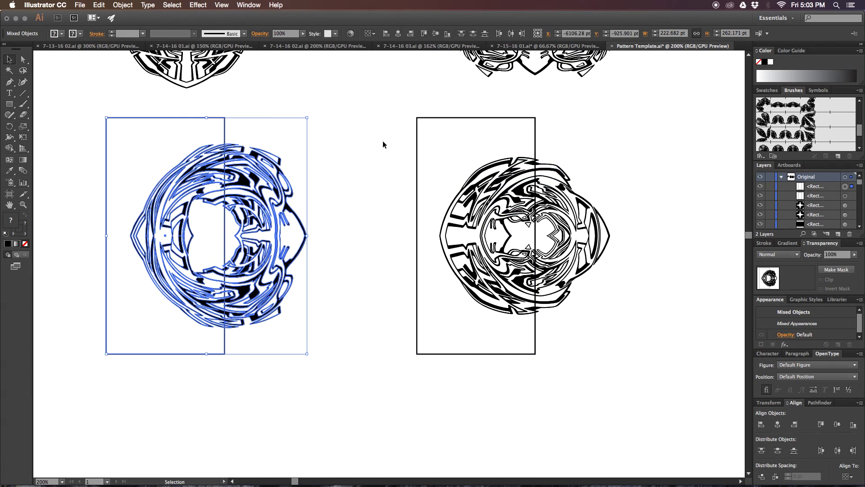
# Make a clipping mask from each rectangle and its mandala, leaving only the left half of both
pyautogui.rightClick(257, 174)
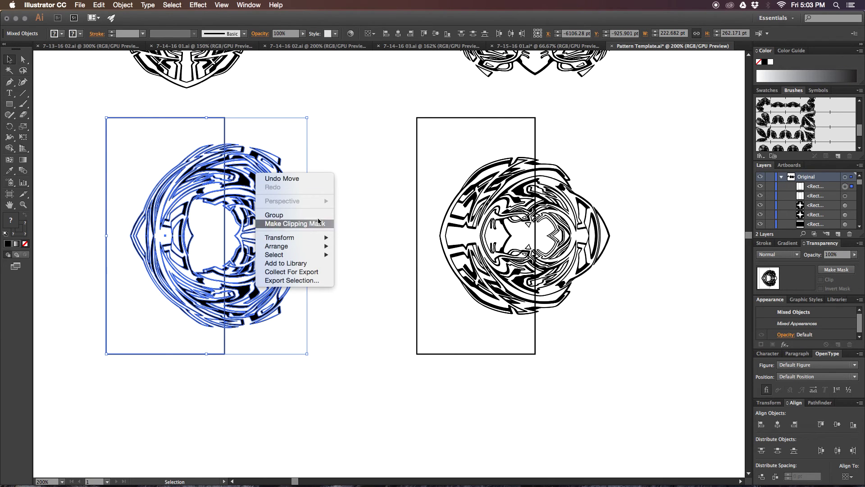
pyautogui.click(318, 223)
pyautogui.moveTo(372, 155); pyautogui.dragTo(530, 192)
pyautogui.rightClick(531, 193)
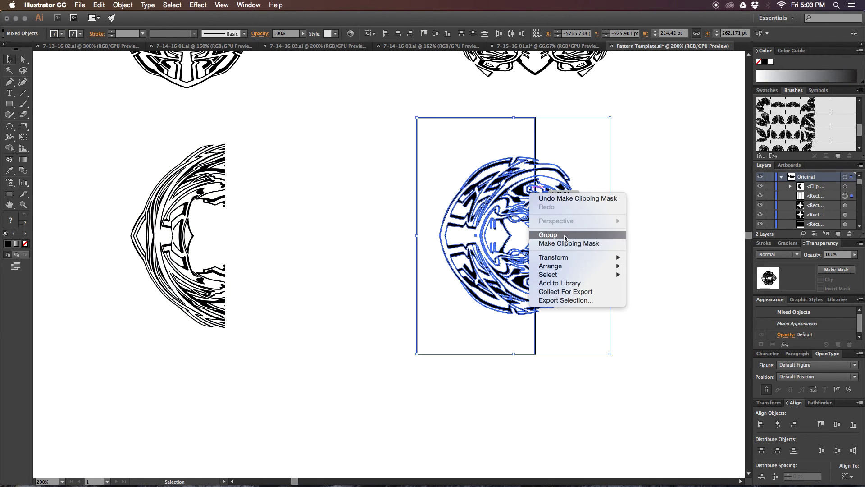
pyautogui.click(567, 243)
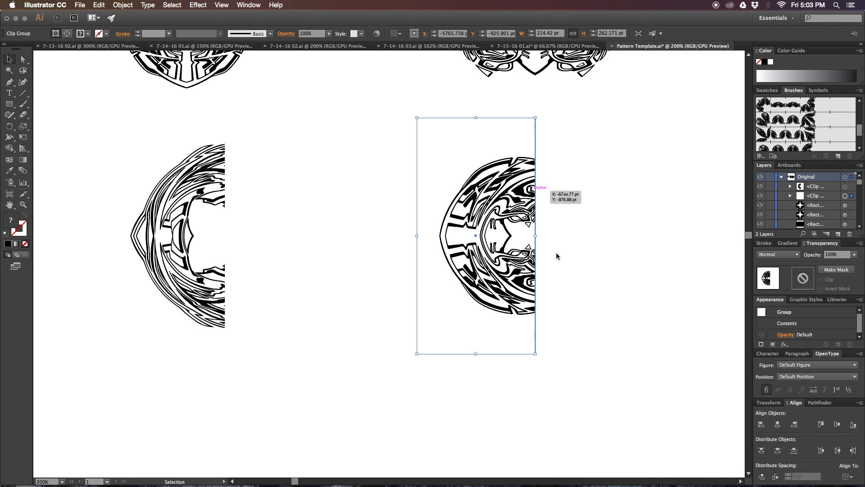
# Create a mirrored copy of the thin-lined half mandala and join it to the original's cut edge as a symmetrical ornament
pyautogui.click(206, 210)
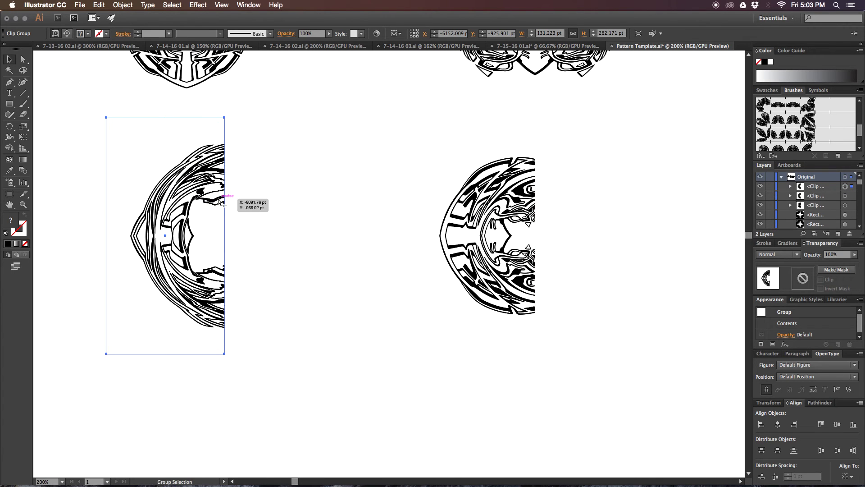
pyautogui.press('super+alt+r')
pyautogui.click(709, 208)
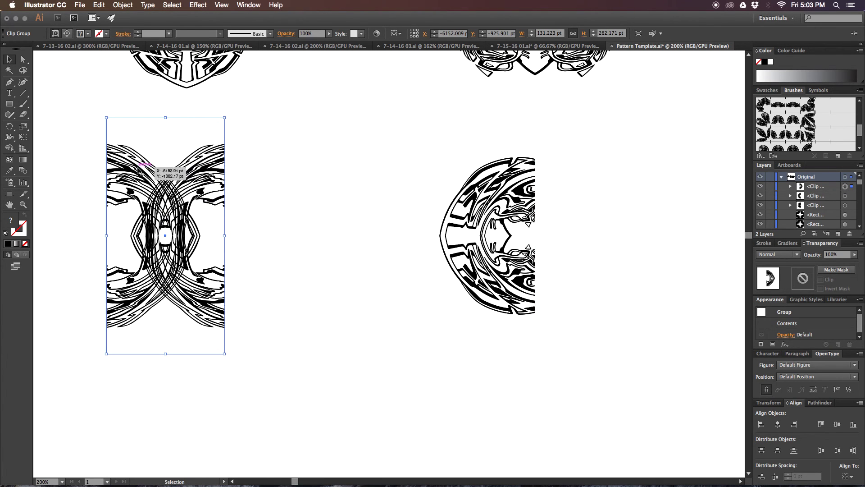
pyautogui.moveTo(137, 169); pyautogui.dragTo(256, 170)
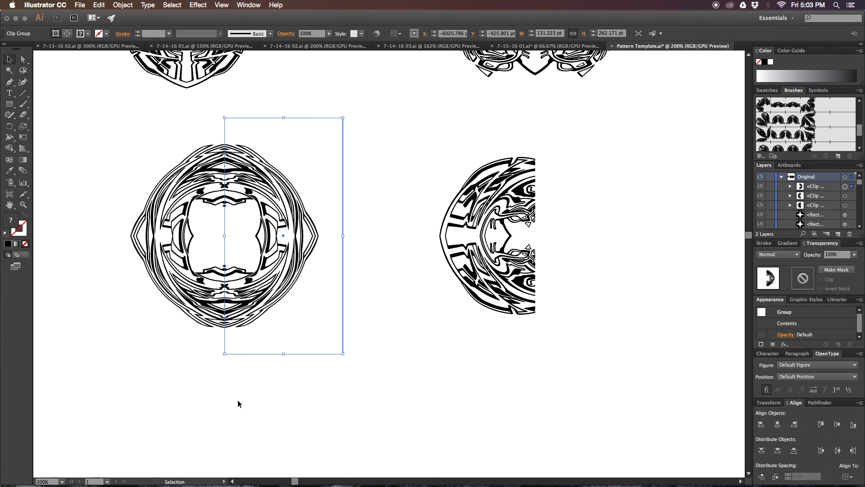
# Reflect a copy of the bold half mandala across the vertical axis and join it to the original's cut edge as a symmetrical ornament
pyautogui.click(238, 403)
pyautogui.hscroll(5, 218, 402)
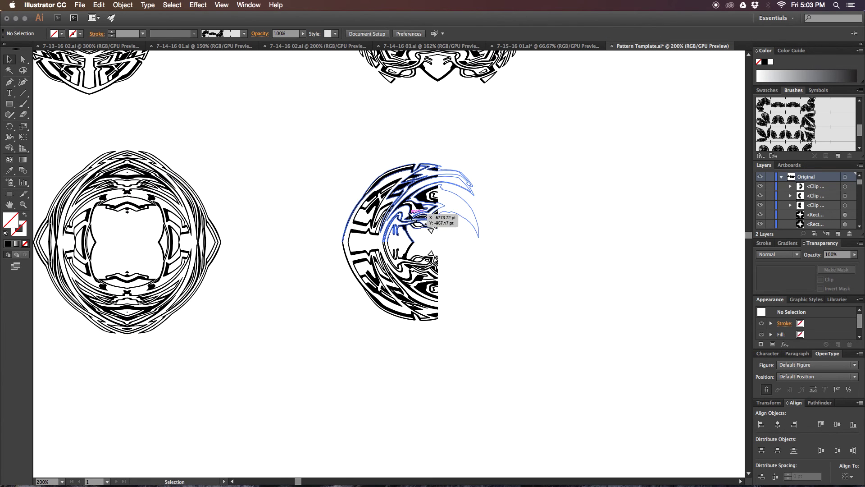
pyautogui.click(410, 216)
pyautogui.press('super+c')
pyautogui.press('super+f')
pyautogui.press('super+alt+r')
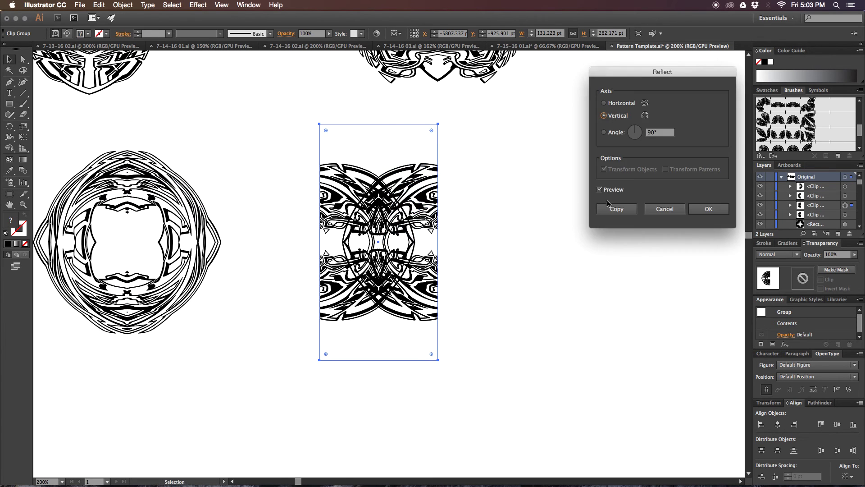
pyautogui.click(616, 208)
pyautogui.moveTo(354, 180); pyautogui.dragTo(476, 205)
pyautogui.click(621, 187)
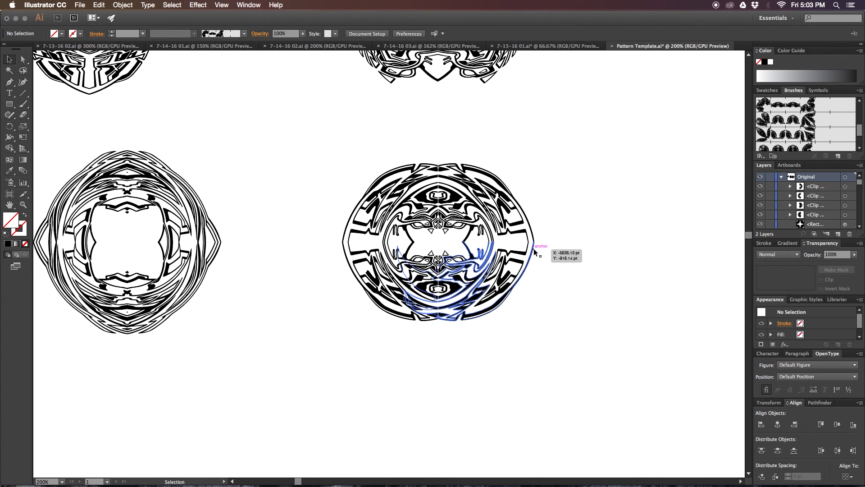
# Examine the two completed symmetrical ornaments up close and alongside the rows of other mandalas
pyautogui.moveTo(584, 221); pyautogui.dragTo(609, 206)
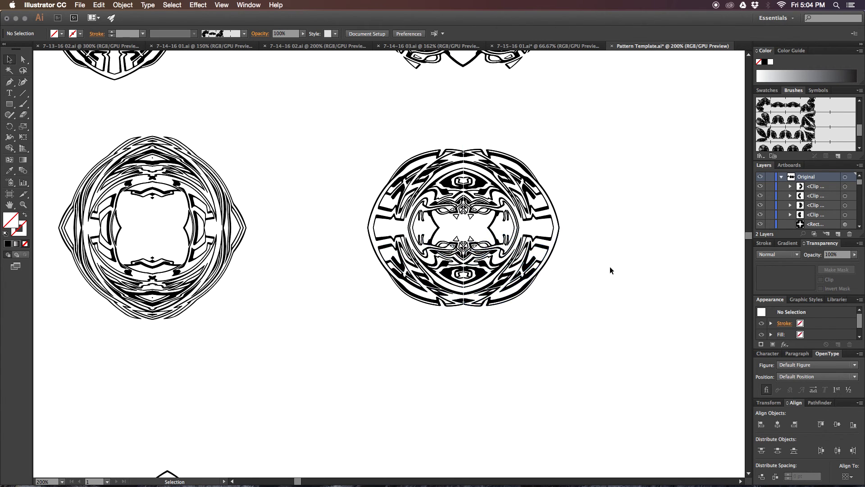
pyautogui.hscroll(5, 443, 233)
pyautogui.scroll(10, 443, 234)
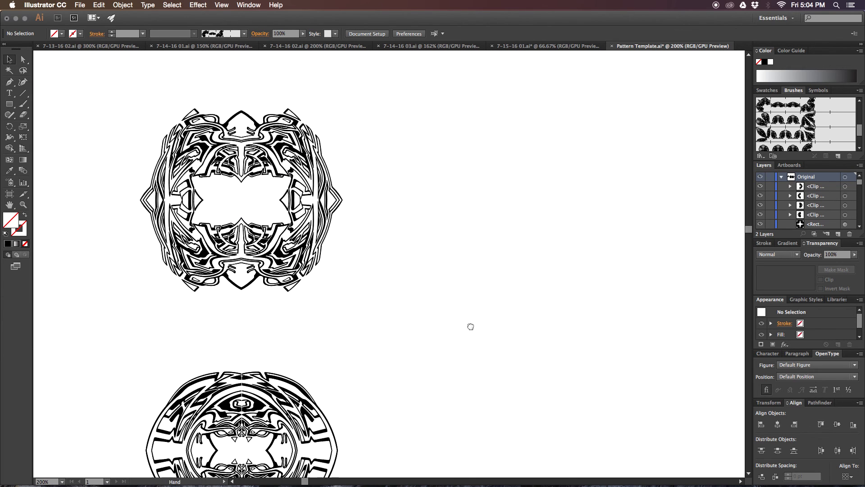
pyautogui.press('super+minus')
pyautogui.press('super+minus')
pyautogui.press('super+minus')
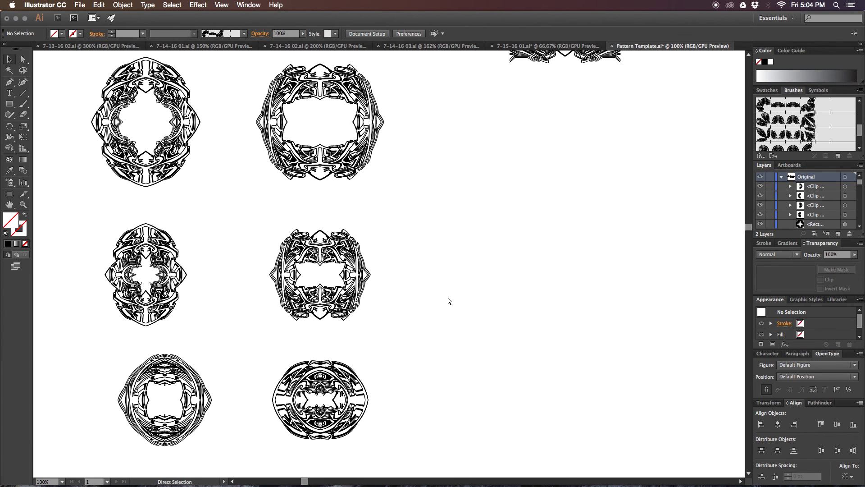
pyautogui.moveTo(467, 273); pyautogui.dragTo(482, 286)
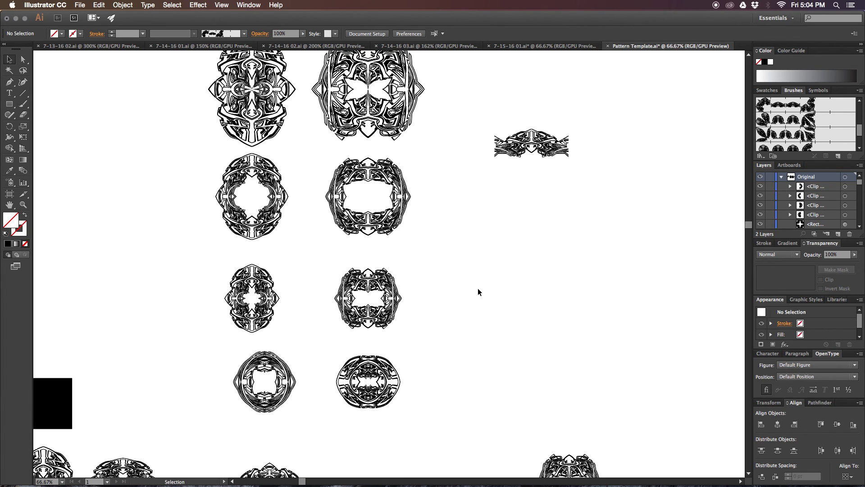